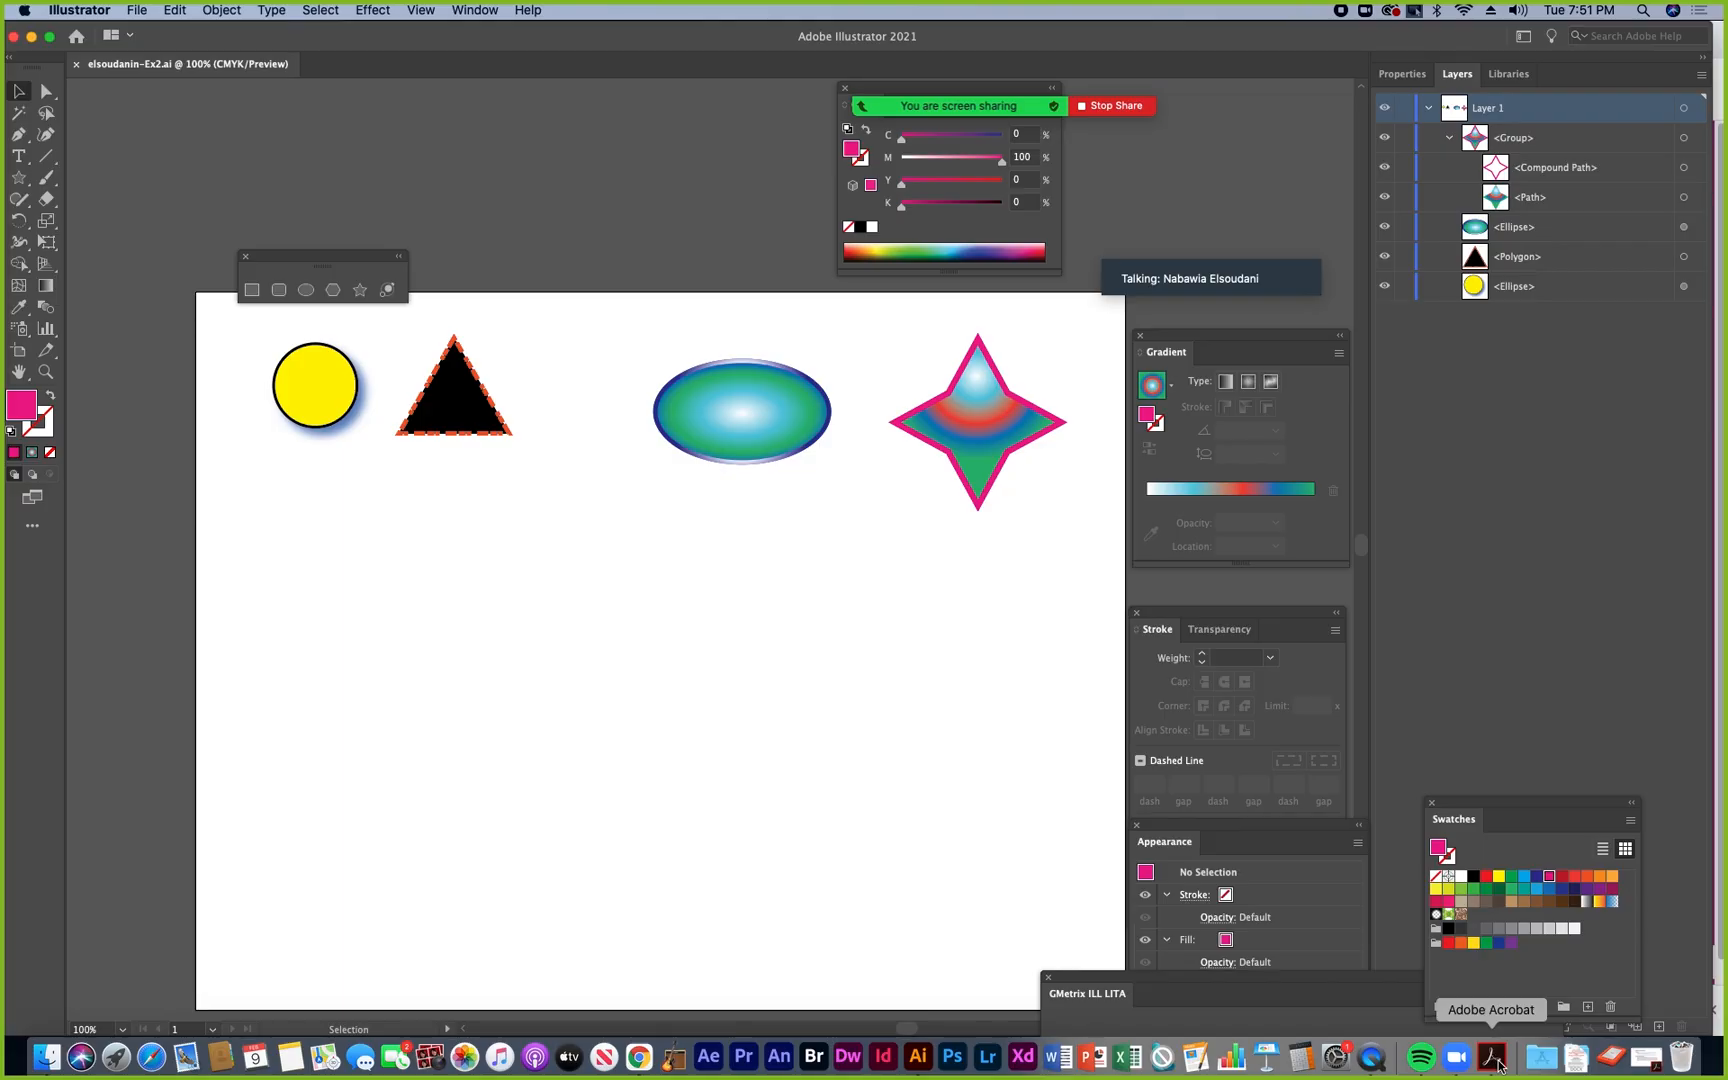
- Review the Methods of Reproduction instructions in Acrobat, and back in Illustrator move the floating shape tools off the artboard
scroll(303, 365, "up", 1)
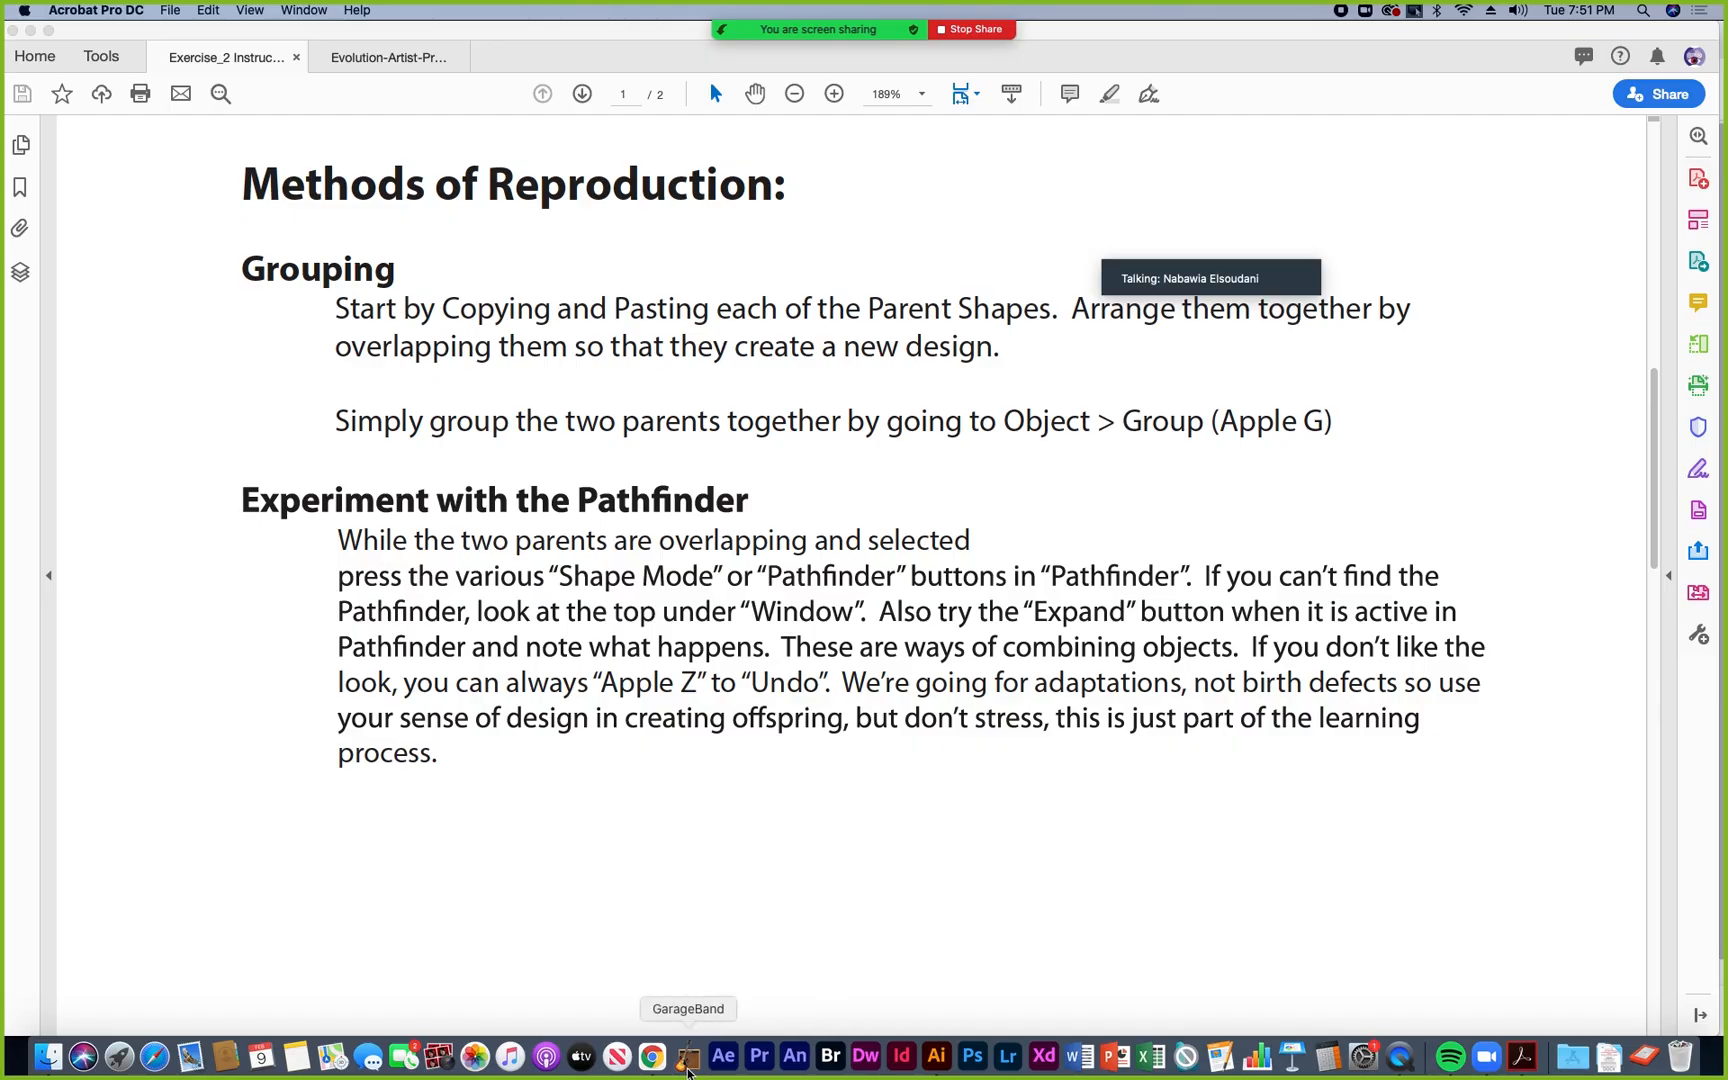
left_click(935, 1060)
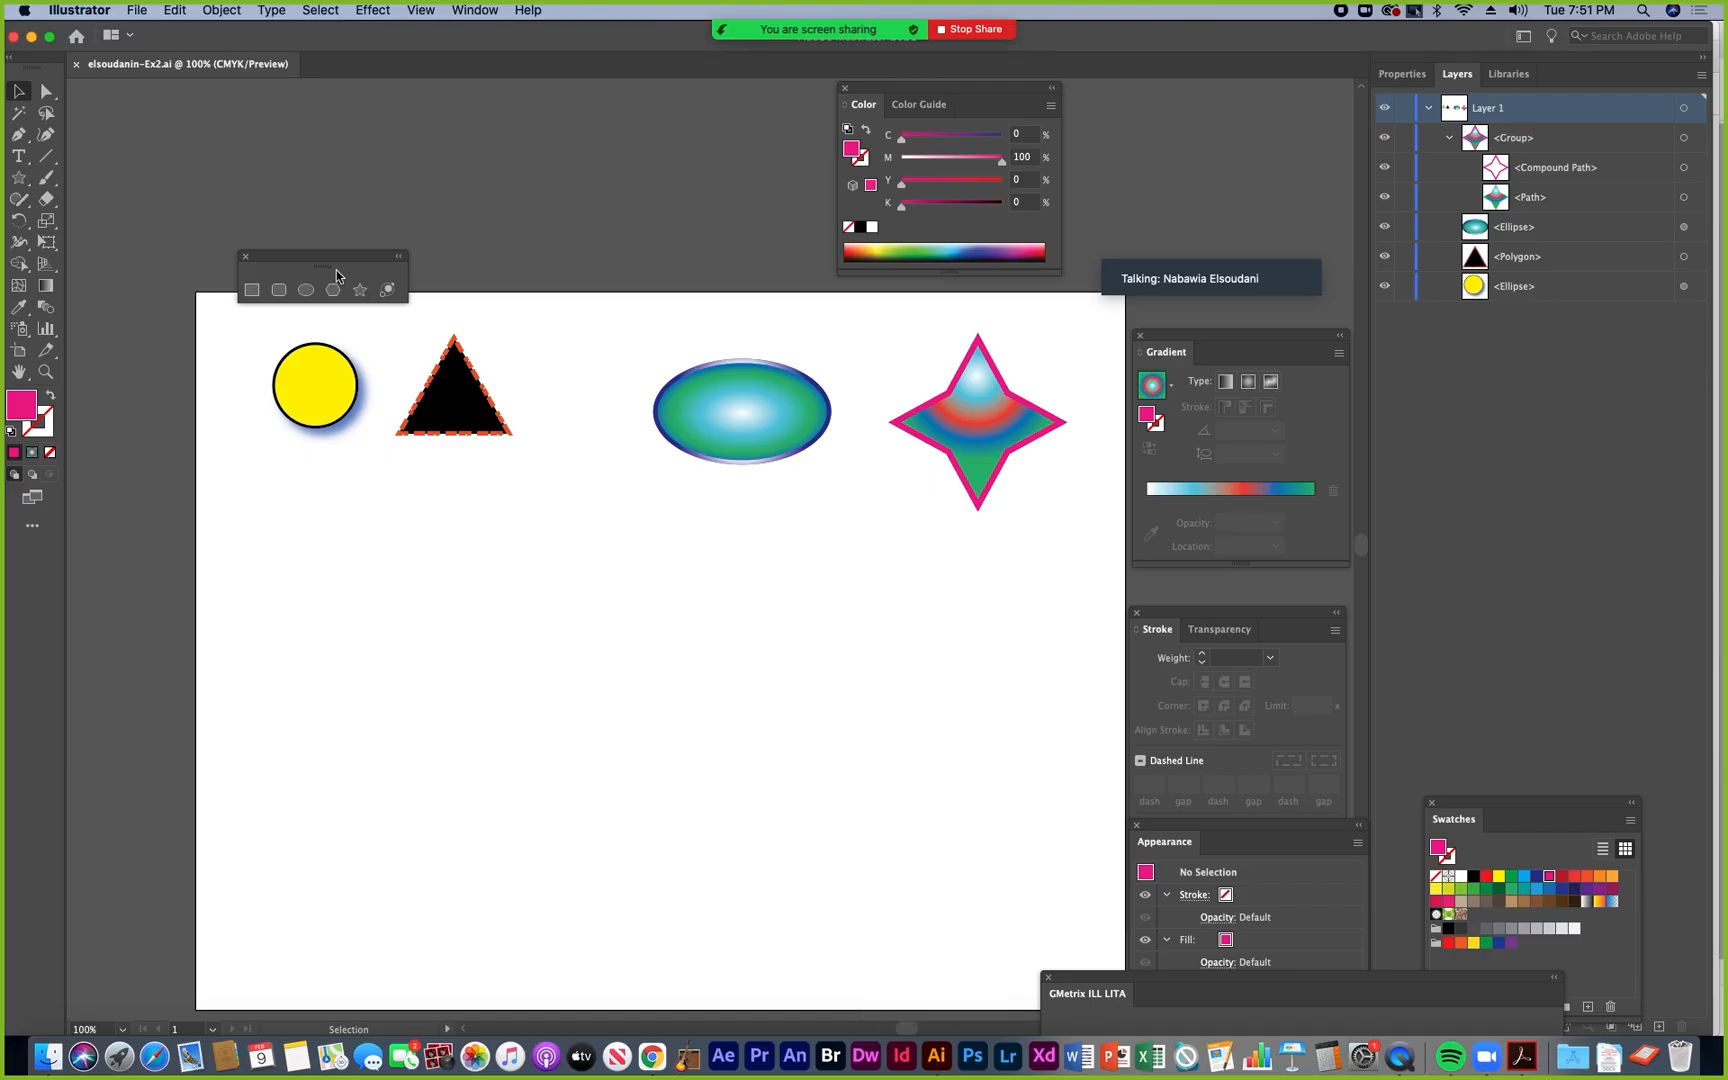
left_click_drag(342, 255, 602, 143)
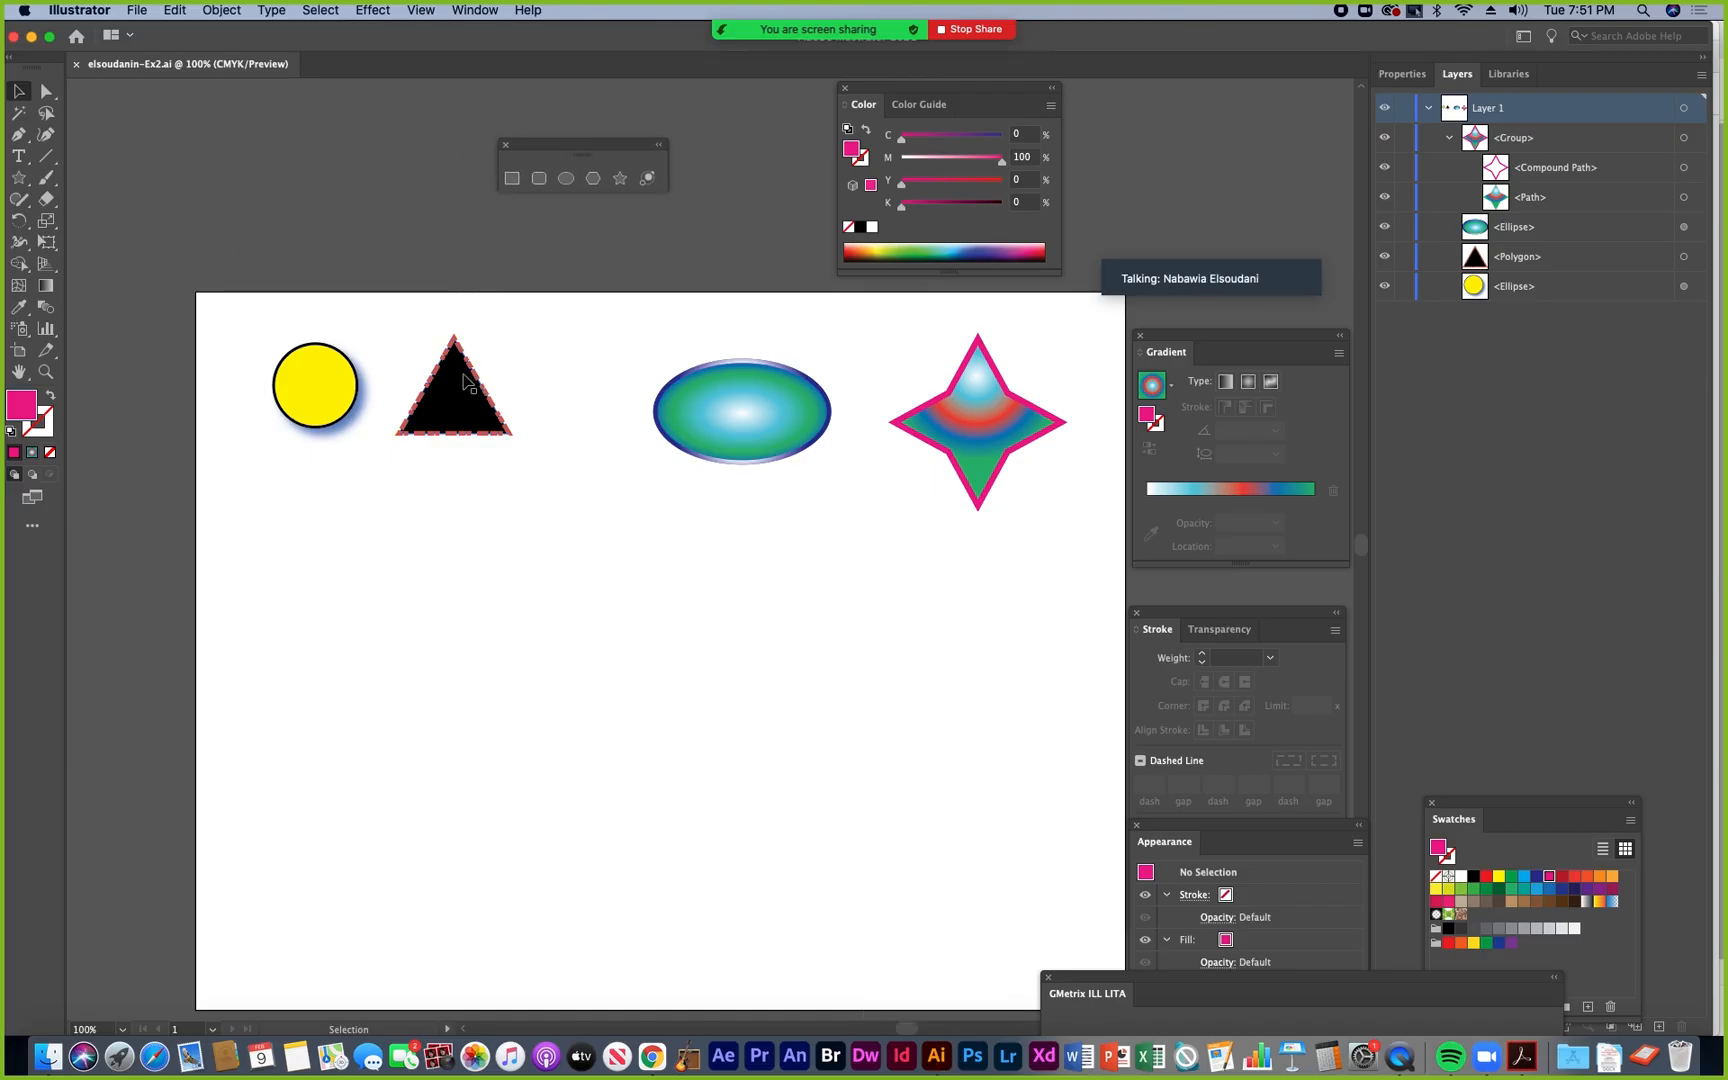
- Select the yellow circle and the black triangle together
left_click(45, 371)
left_click(490, 407)
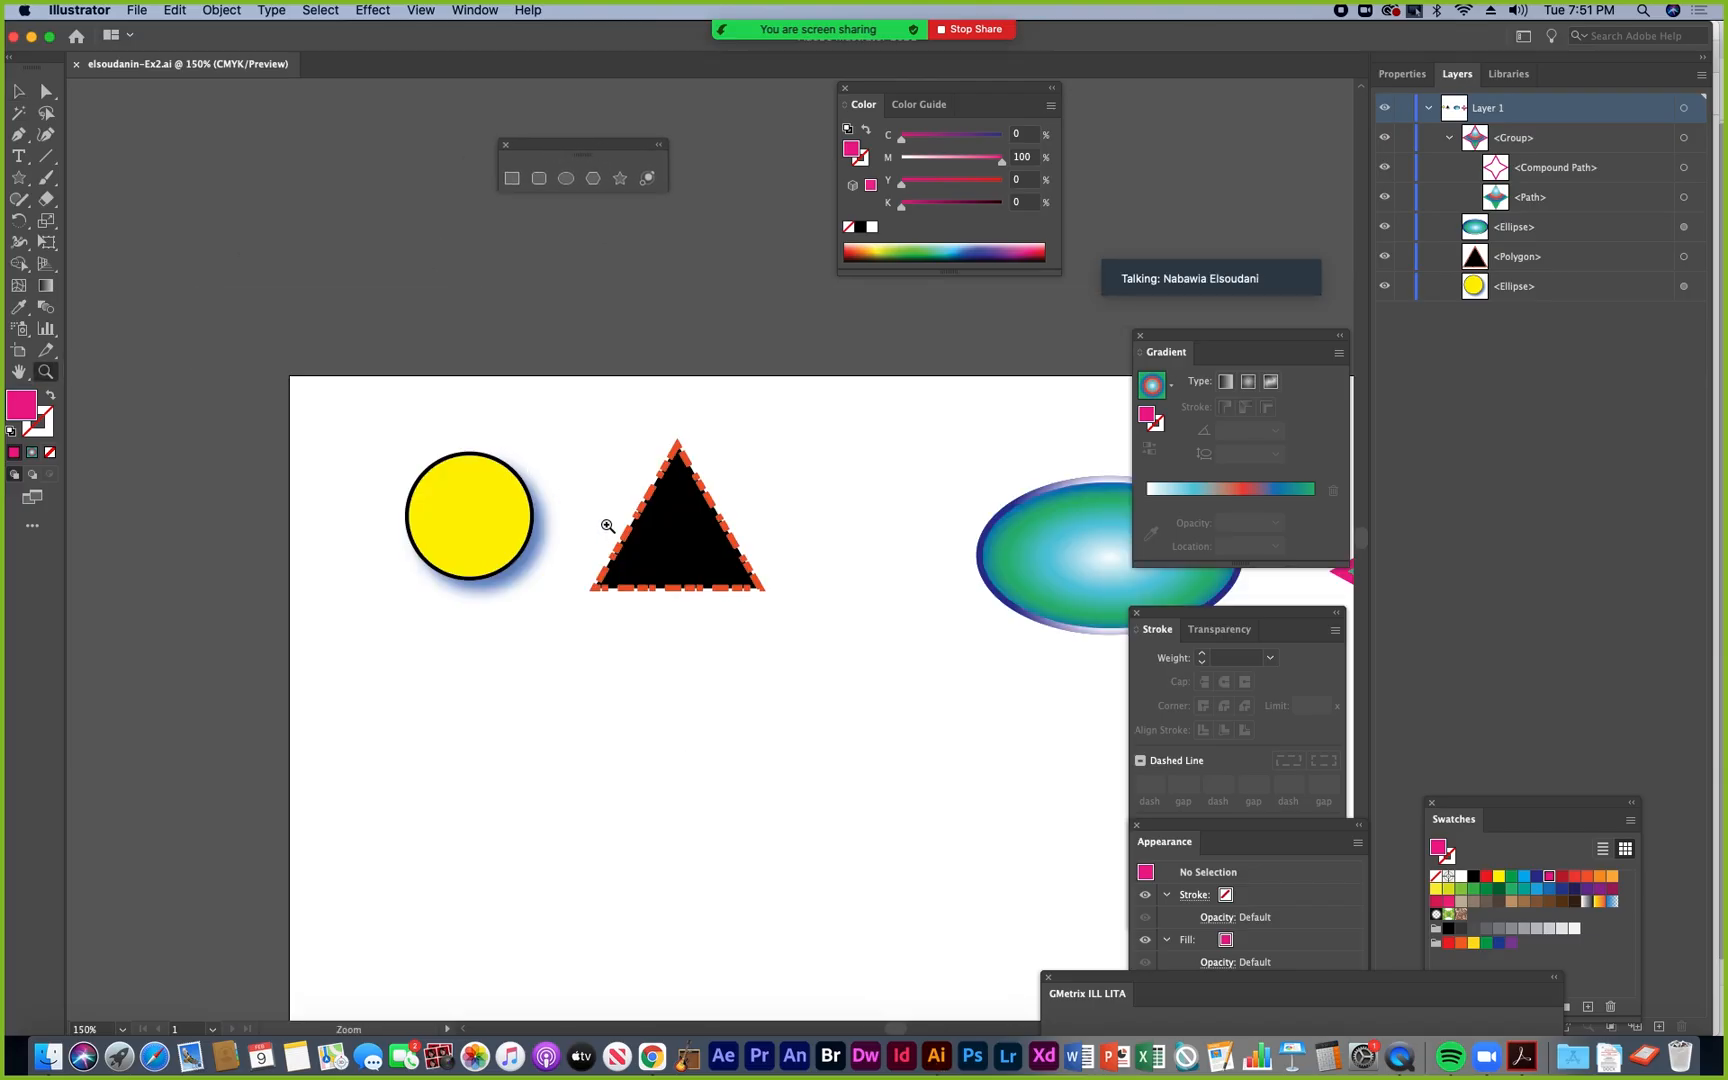
left_click(18, 91)
left_click(432, 440)
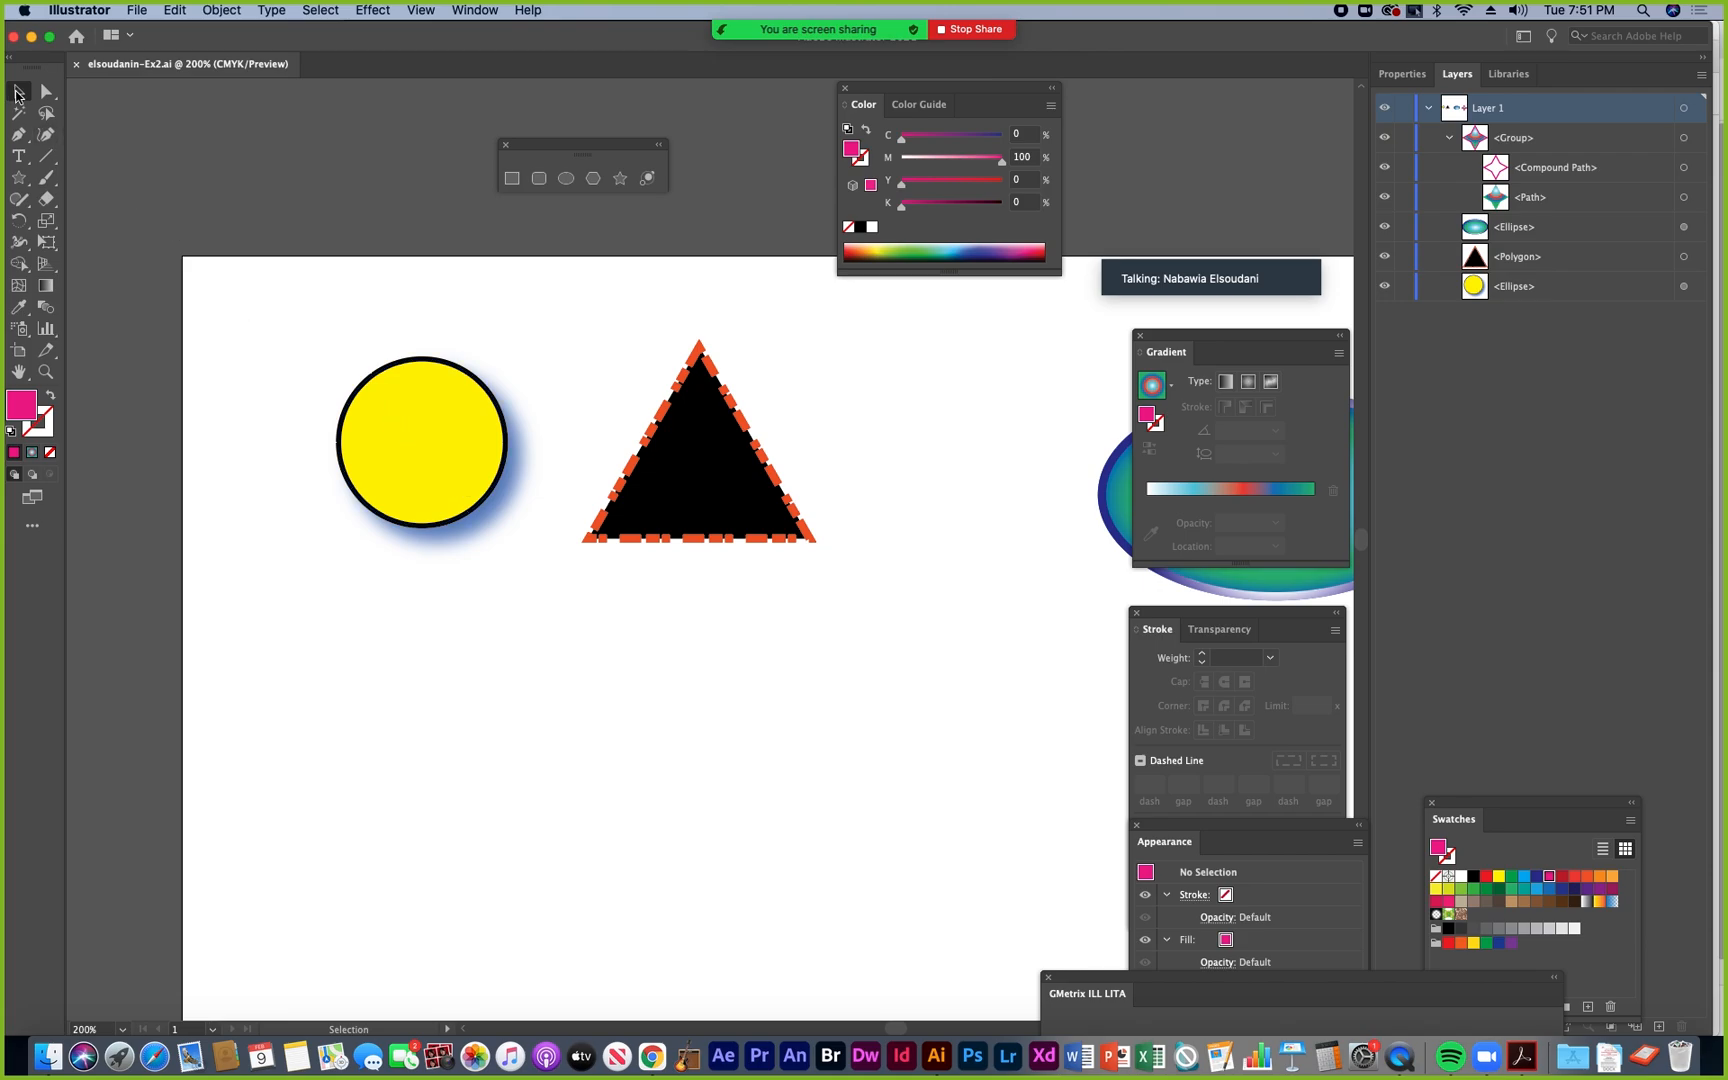
left_click(422, 431)
left_click(695, 468, "shift")
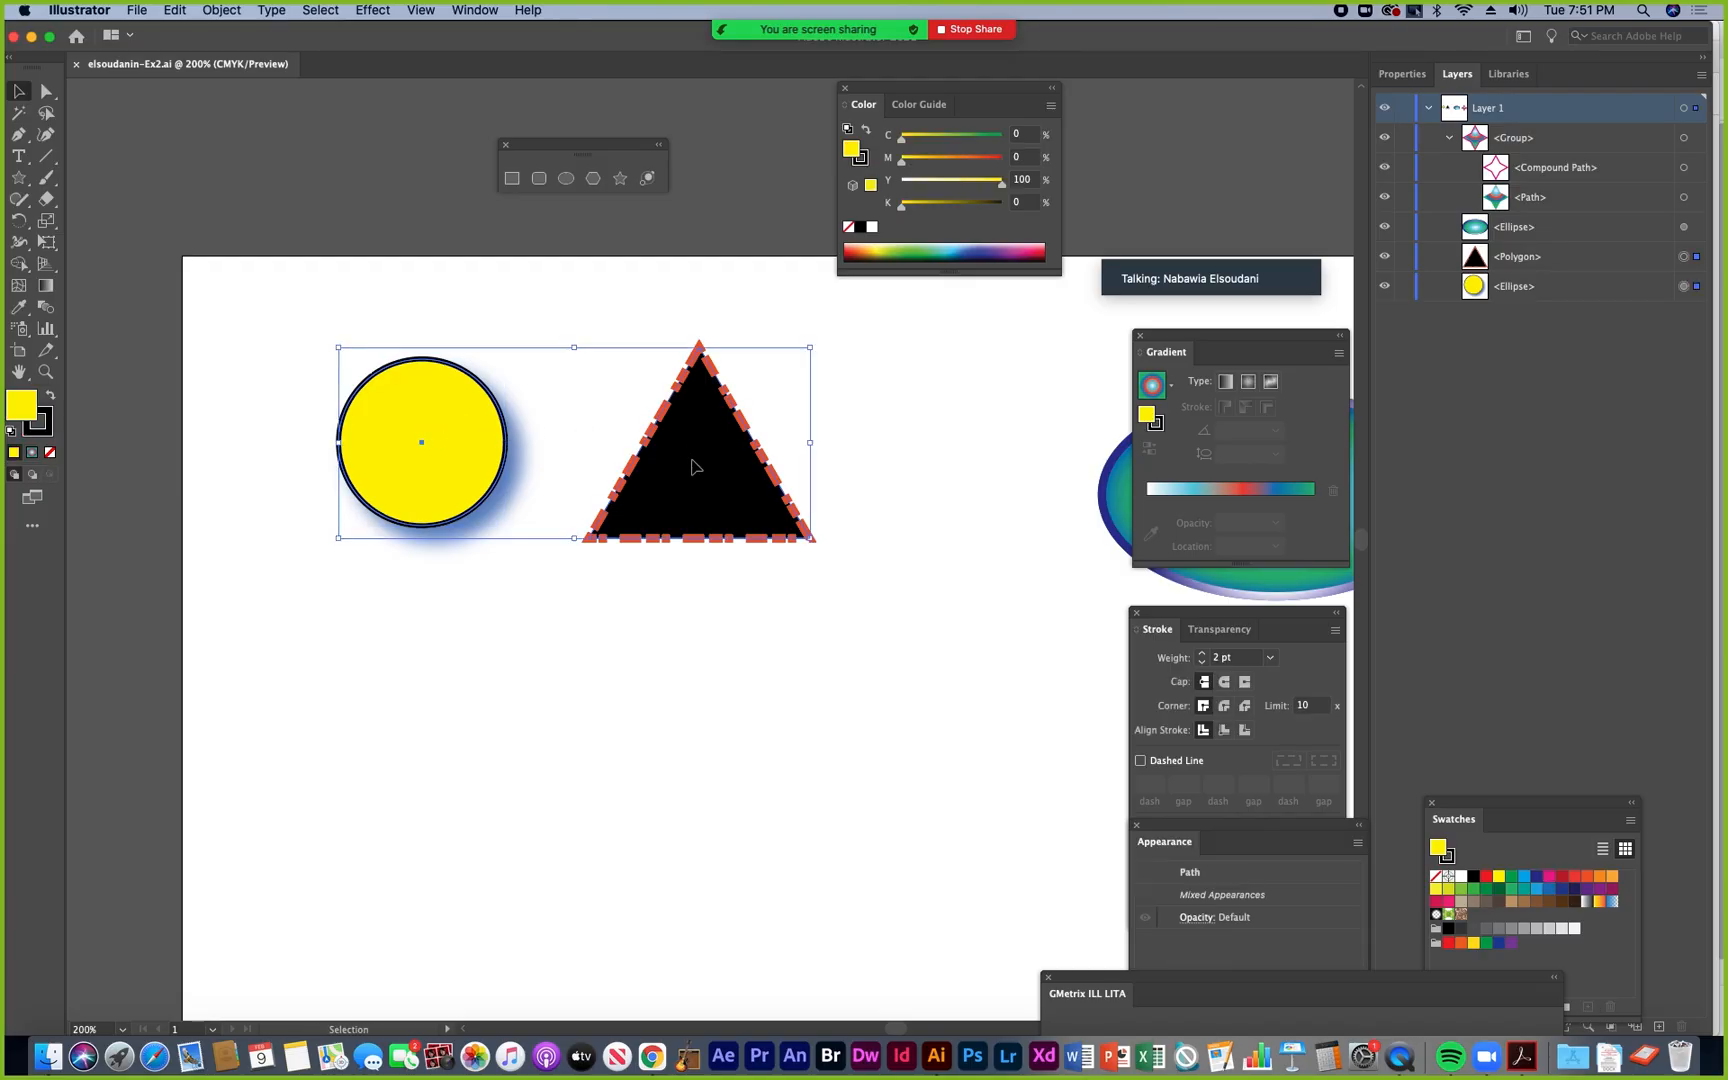
left_click(383, 322)
left_click_drag(248, 296, 790, 515)
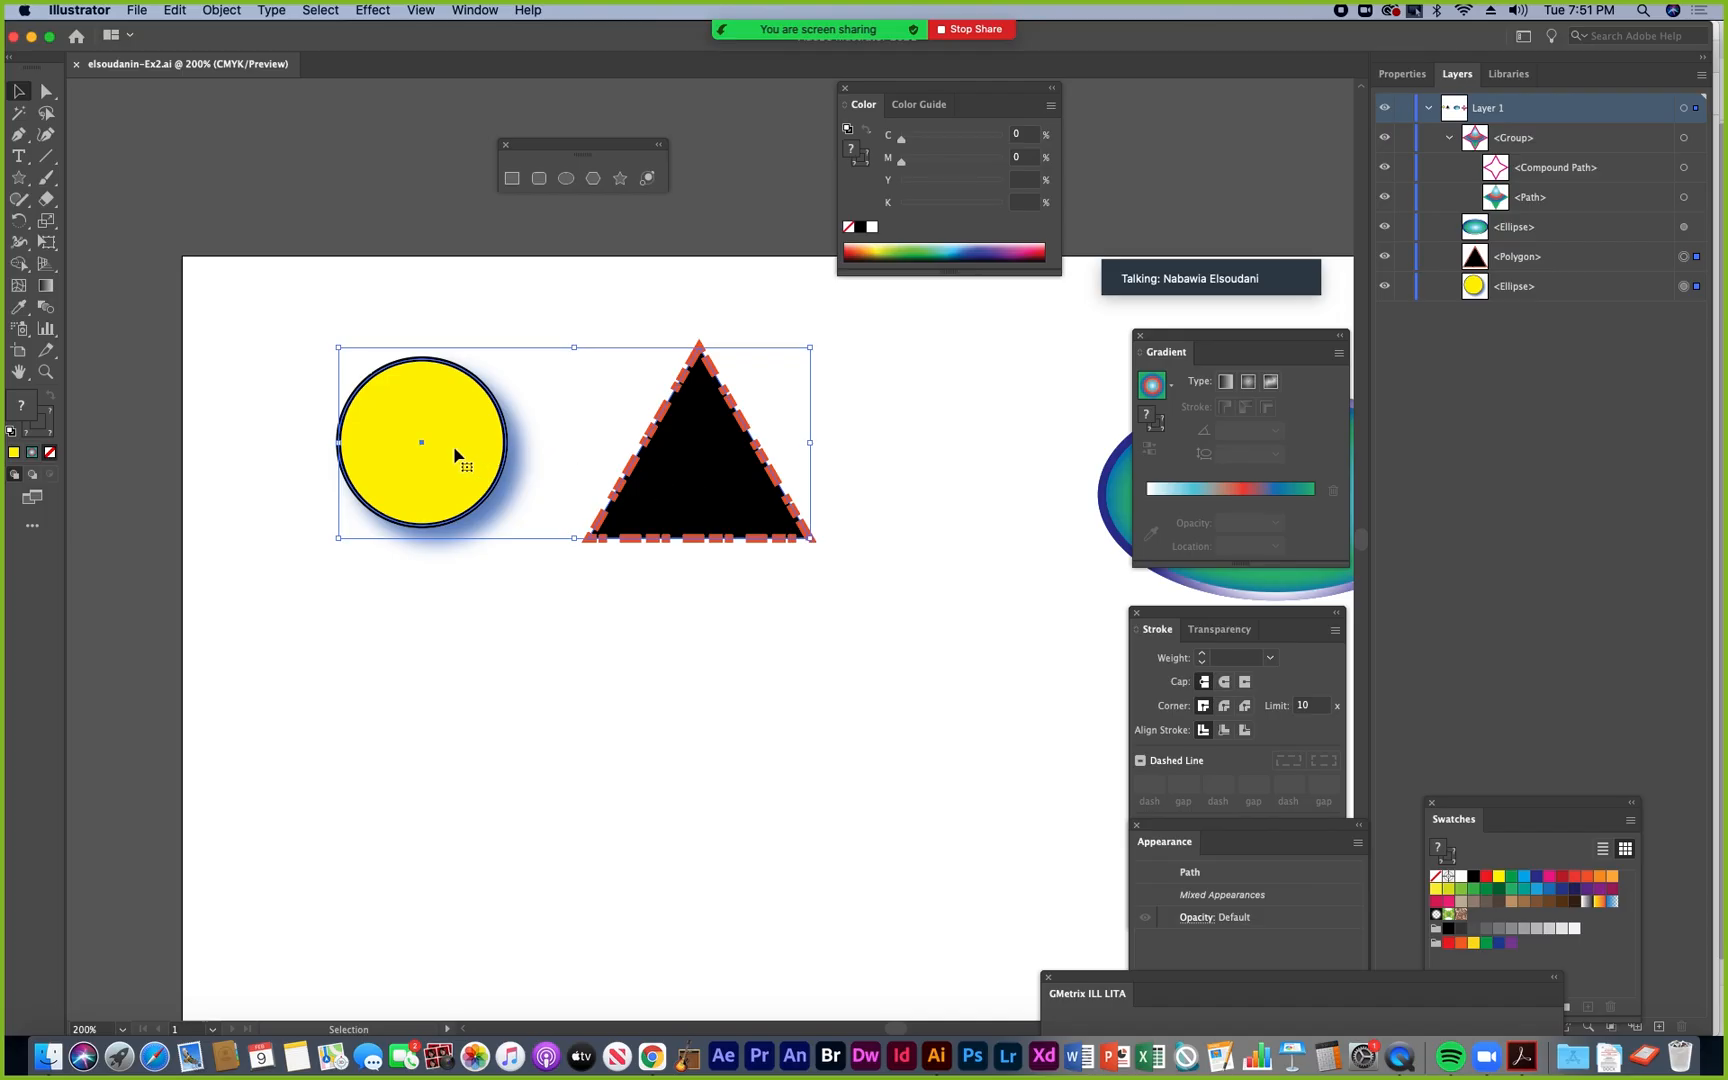
- Move the yellow circle and black triangle together closer to the artboard's left edge
left_click_drag(451, 415, 413, 478)
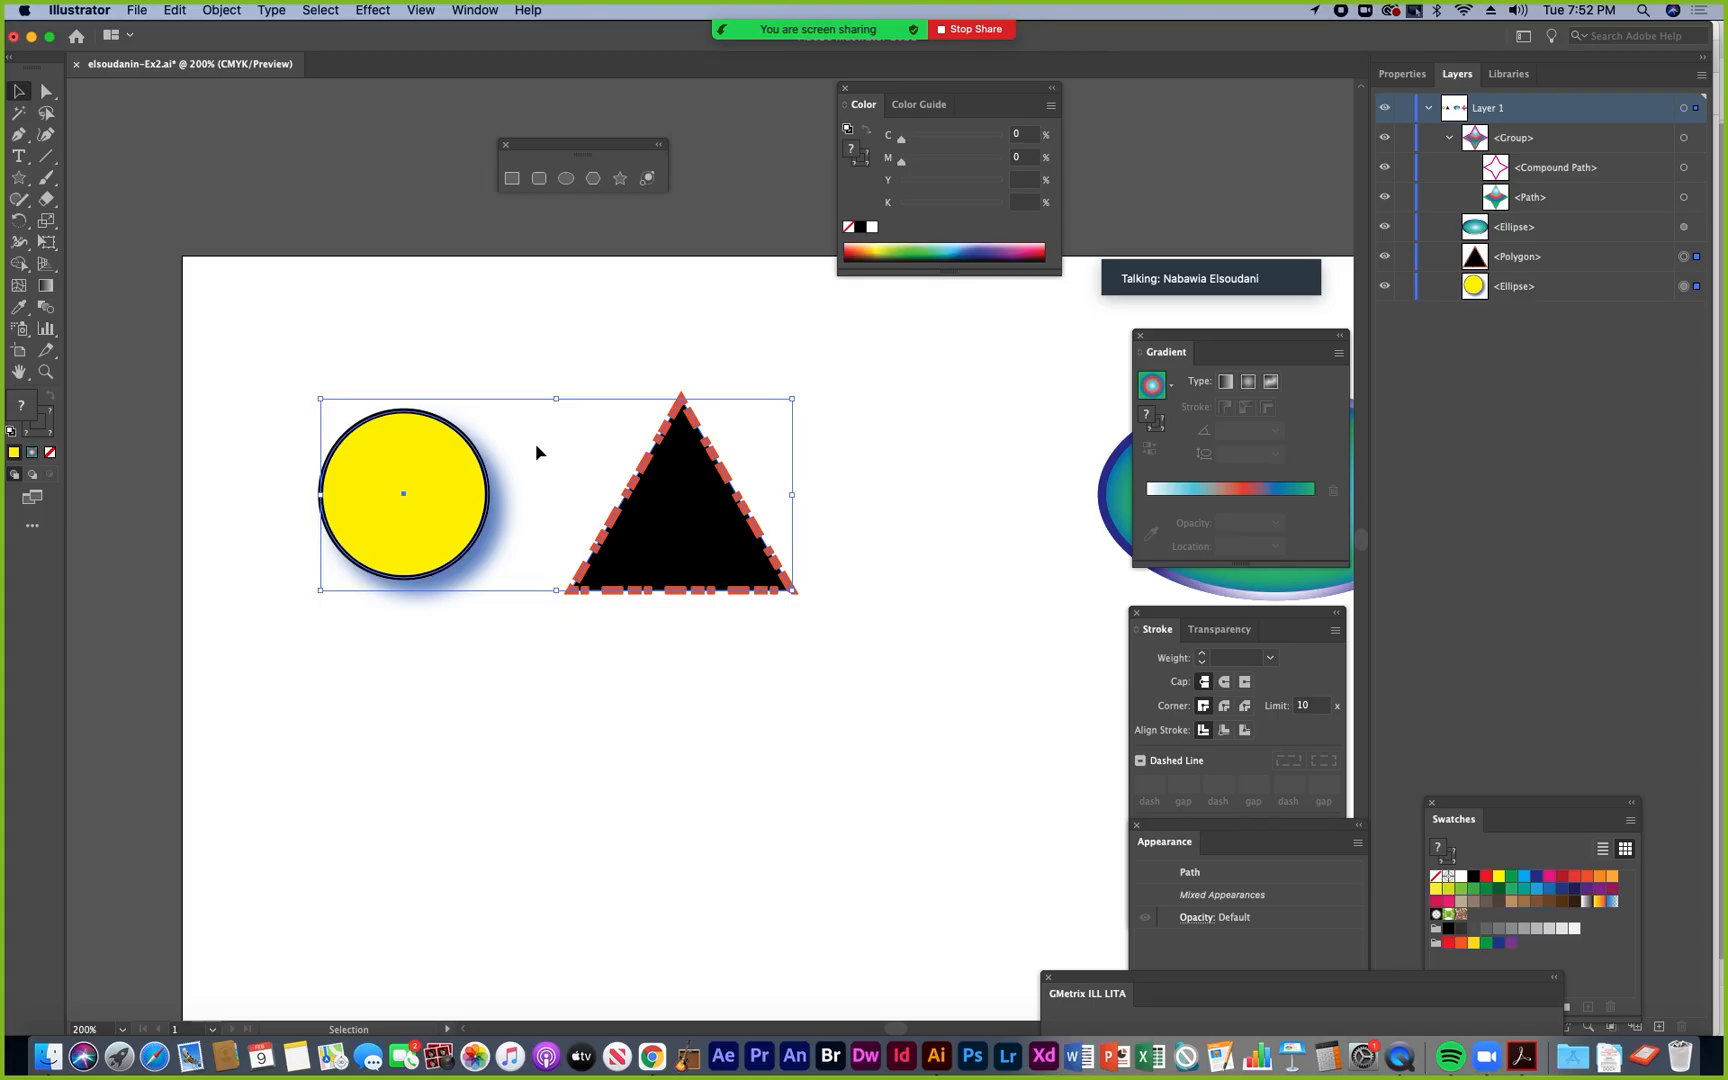
left_click_drag(531, 435, 614, 734)
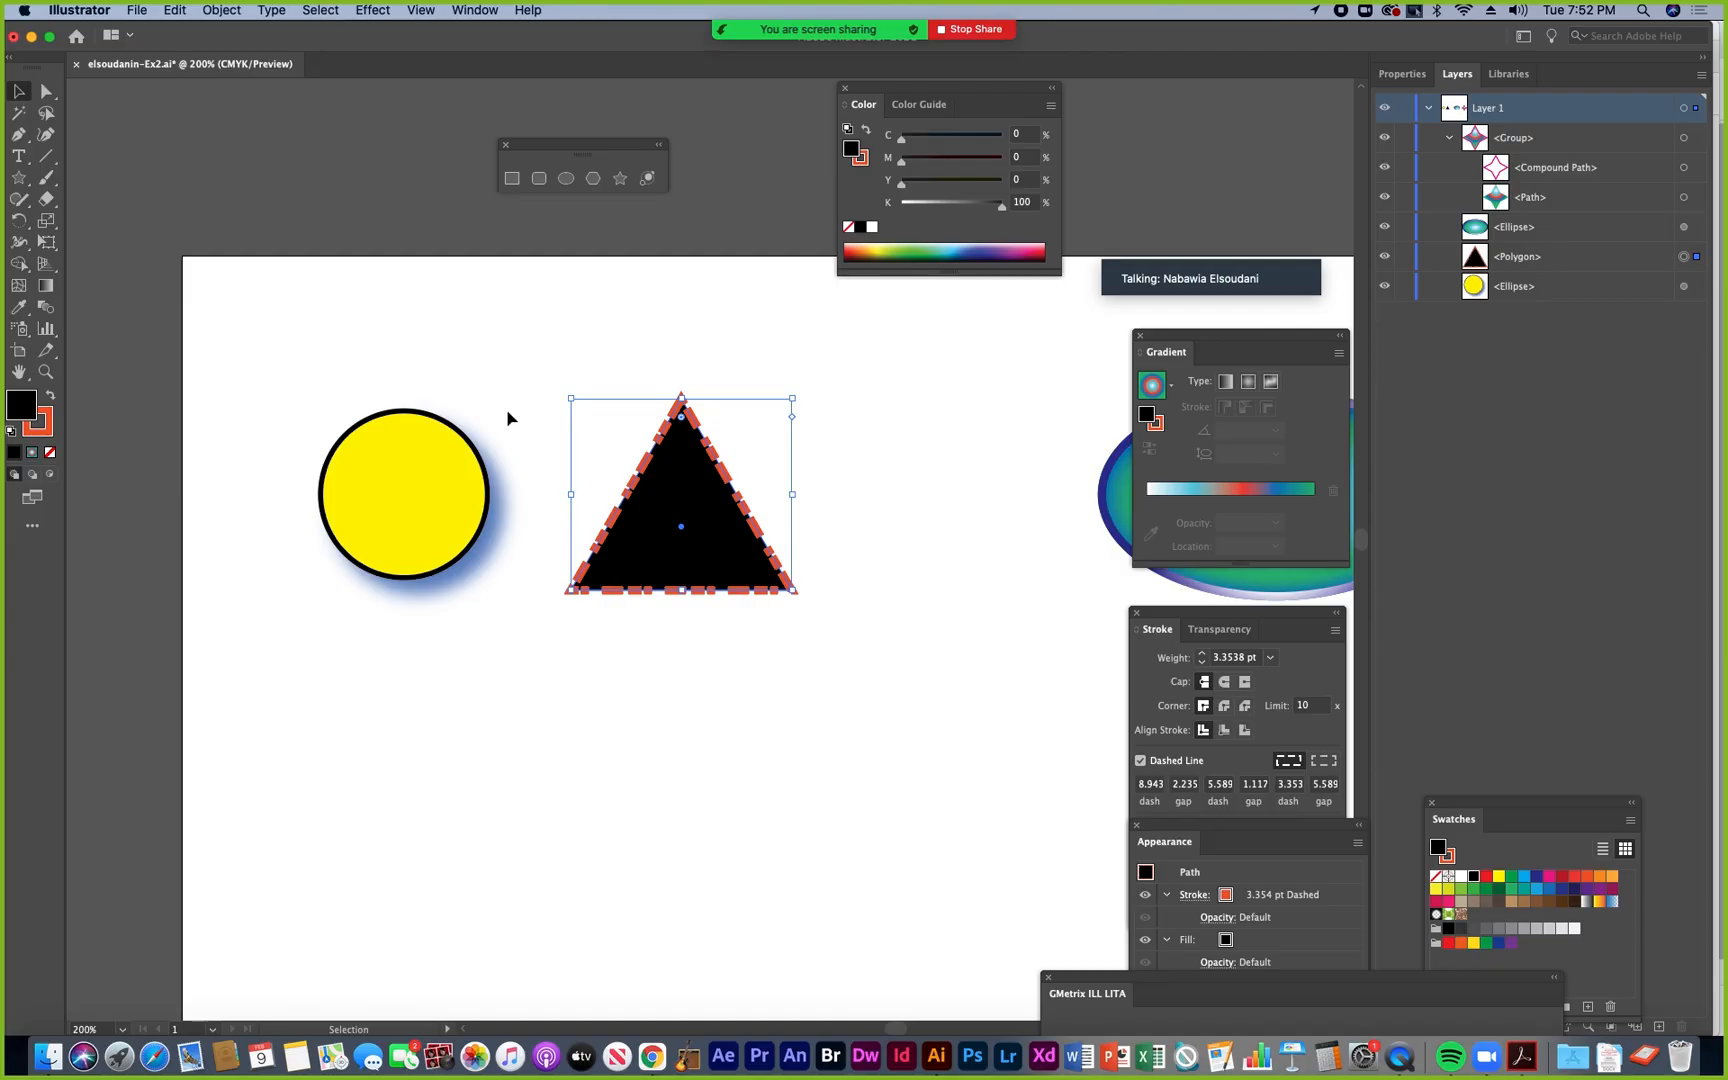
left_click_drag(289, 364, 834, 518)
left_click_drag(436, 478, 409, 459)
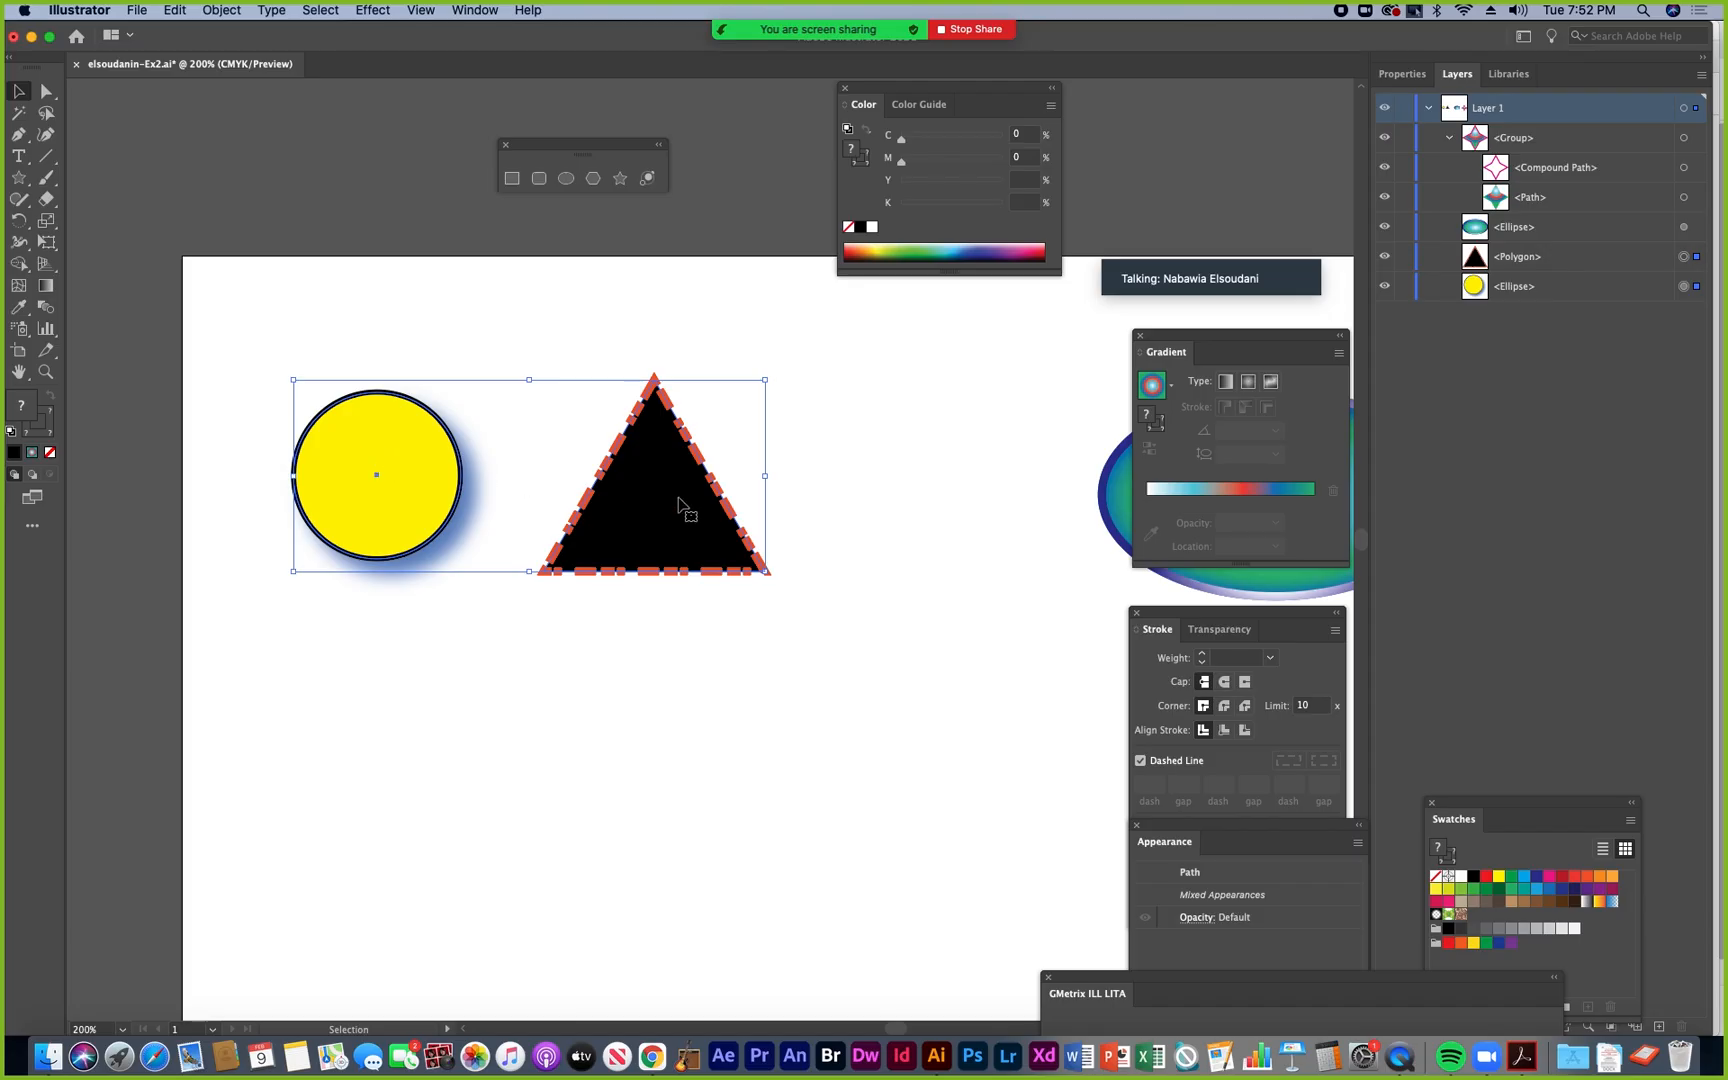
mouse_move(385, 463)
left_mouse_down()
mouse_move(467, 548)
mouse_move(570, 490)
mouse_move(377, 437)
left_mouse_up()
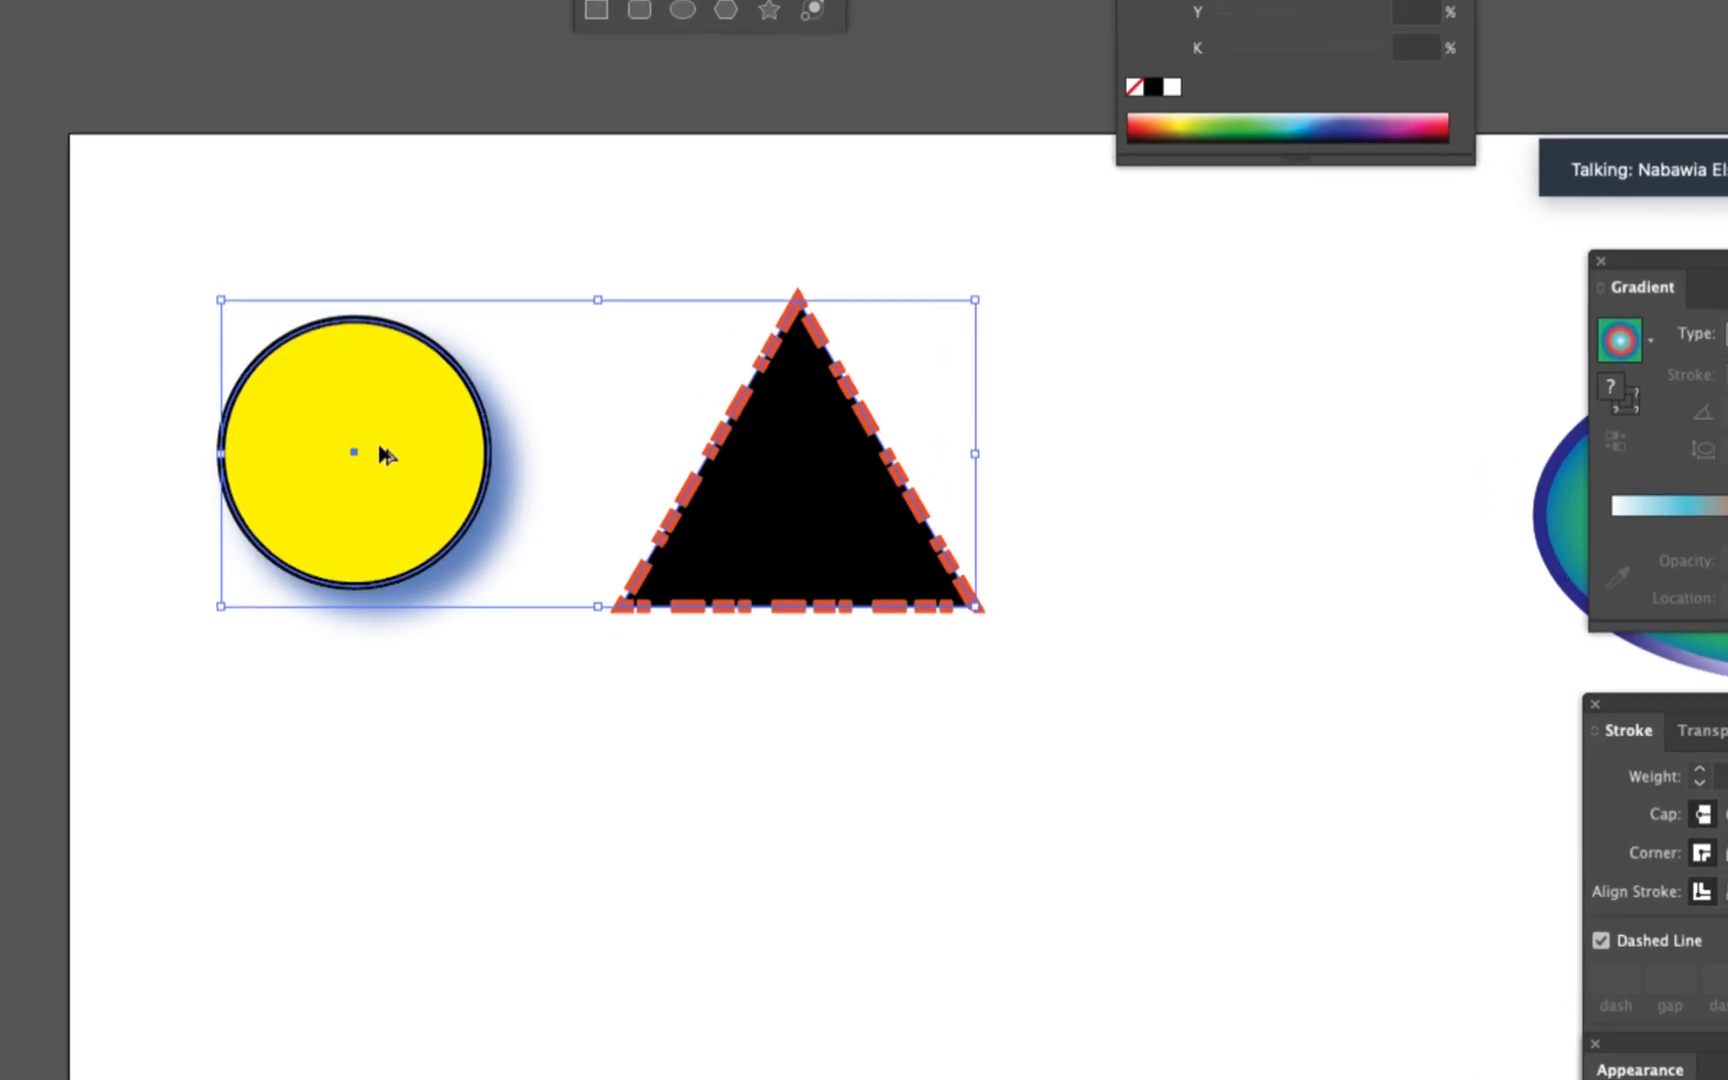
scroll(388, 453, "up", 5)
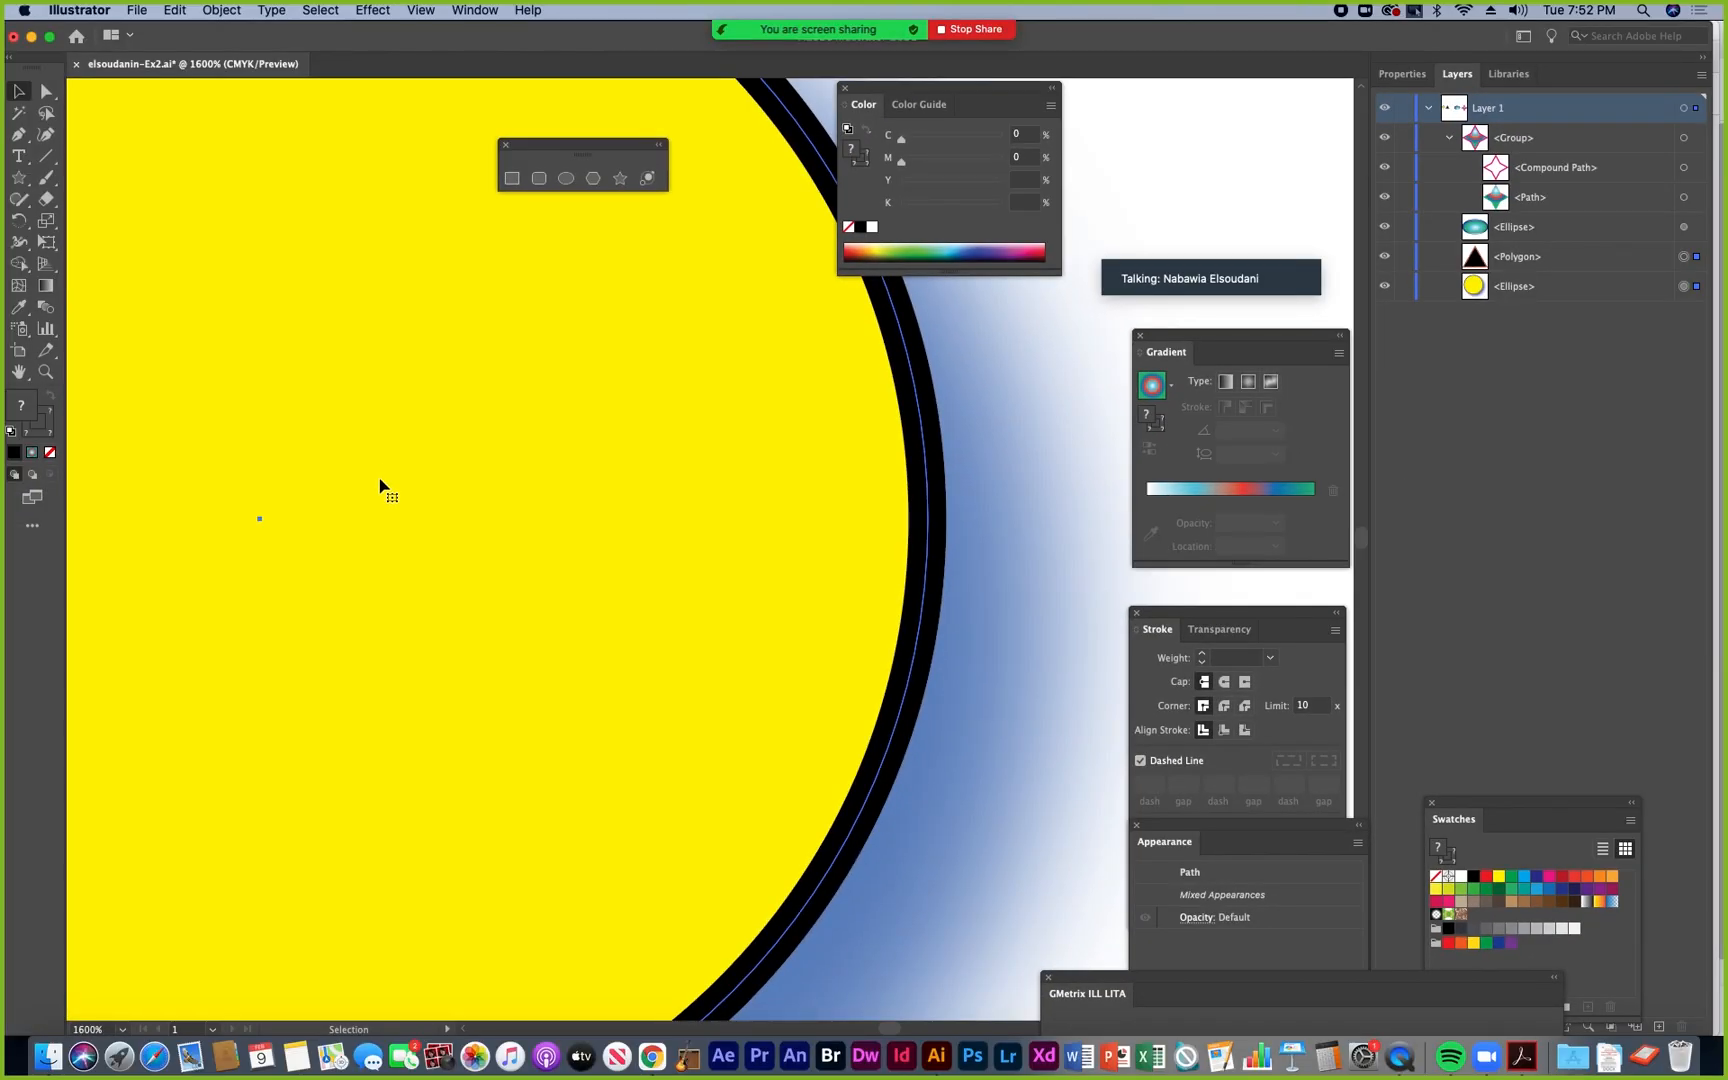
key("super+minus")
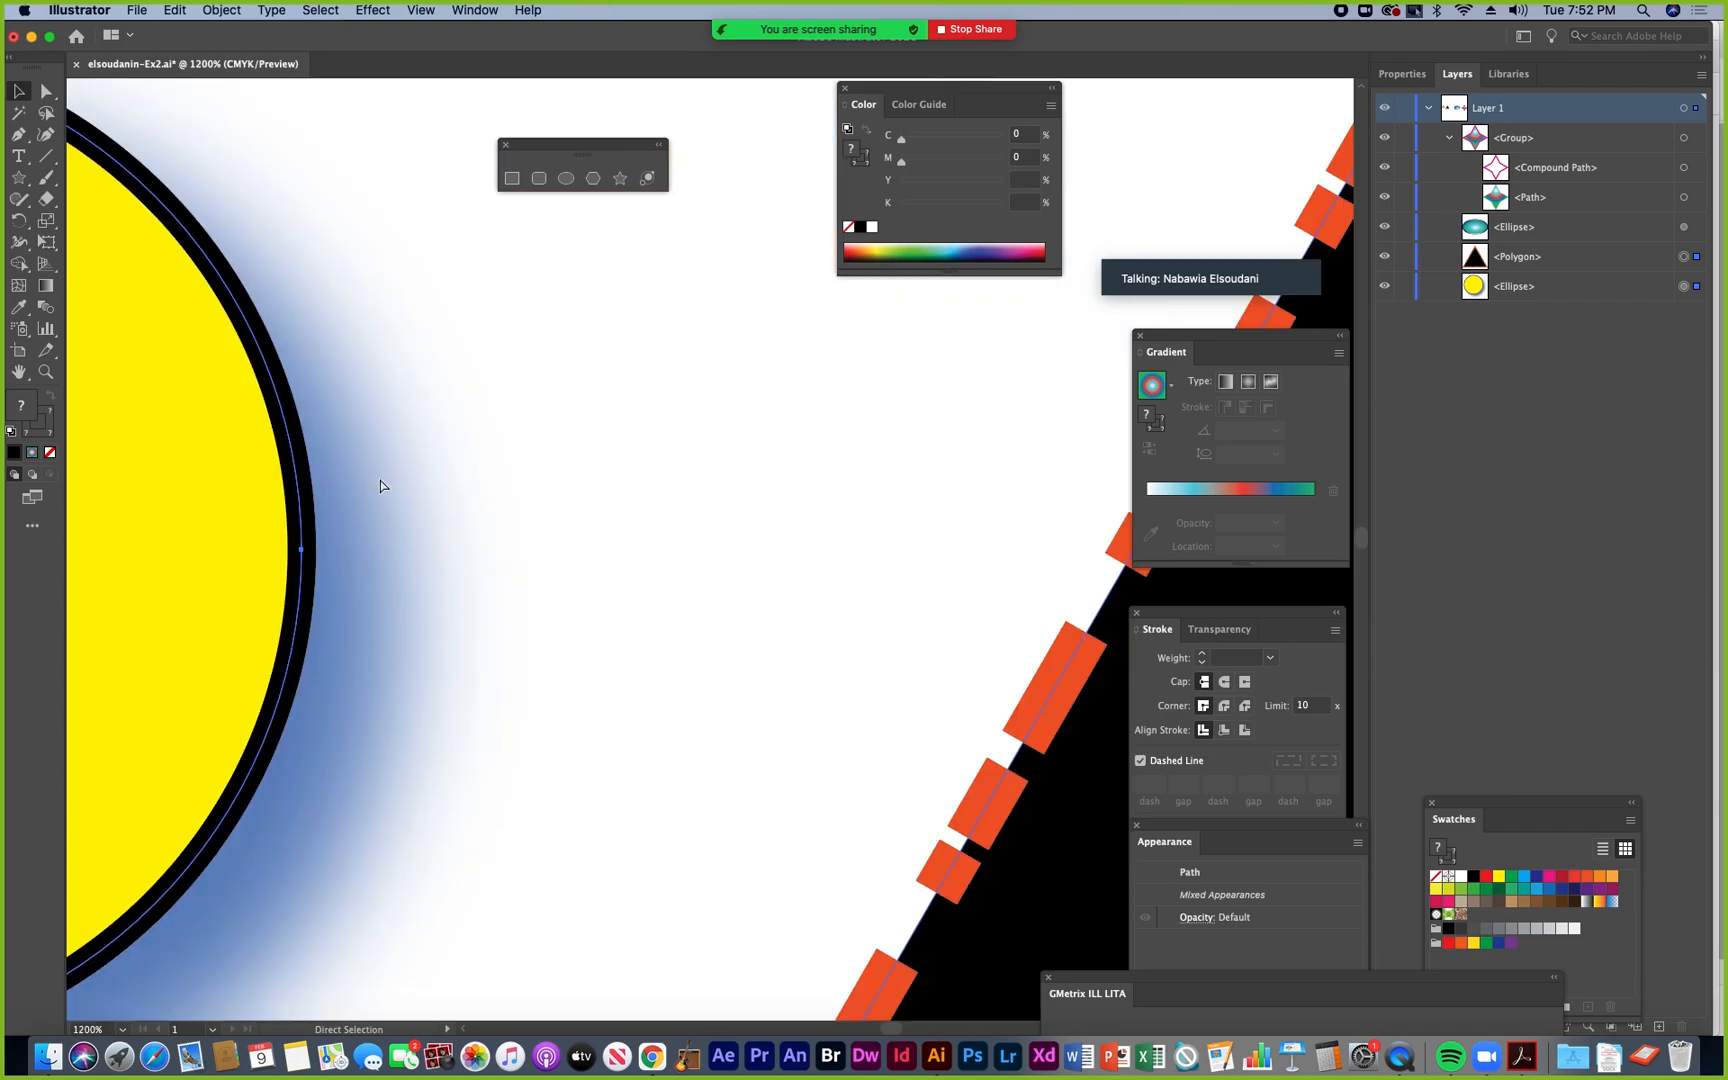
key("super+minus")
key("super+minus")
key("super+minus")
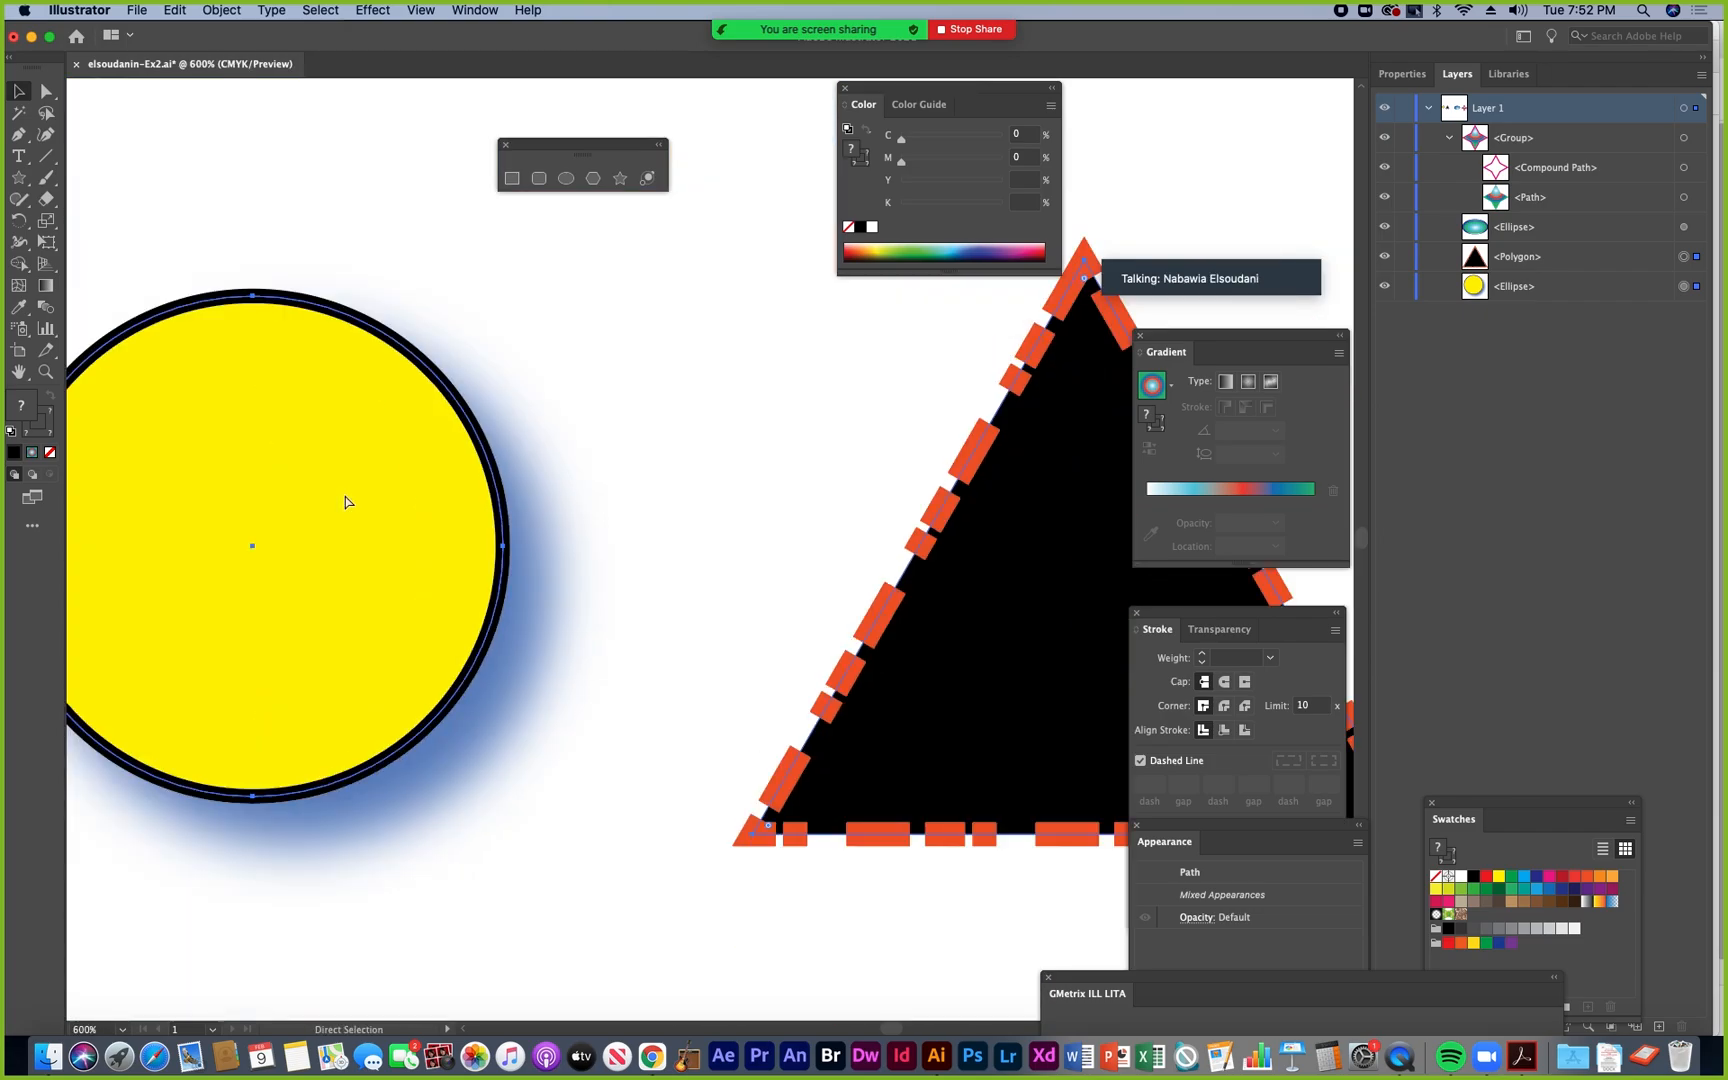
left_click_drag(409, 513, 323, 454)
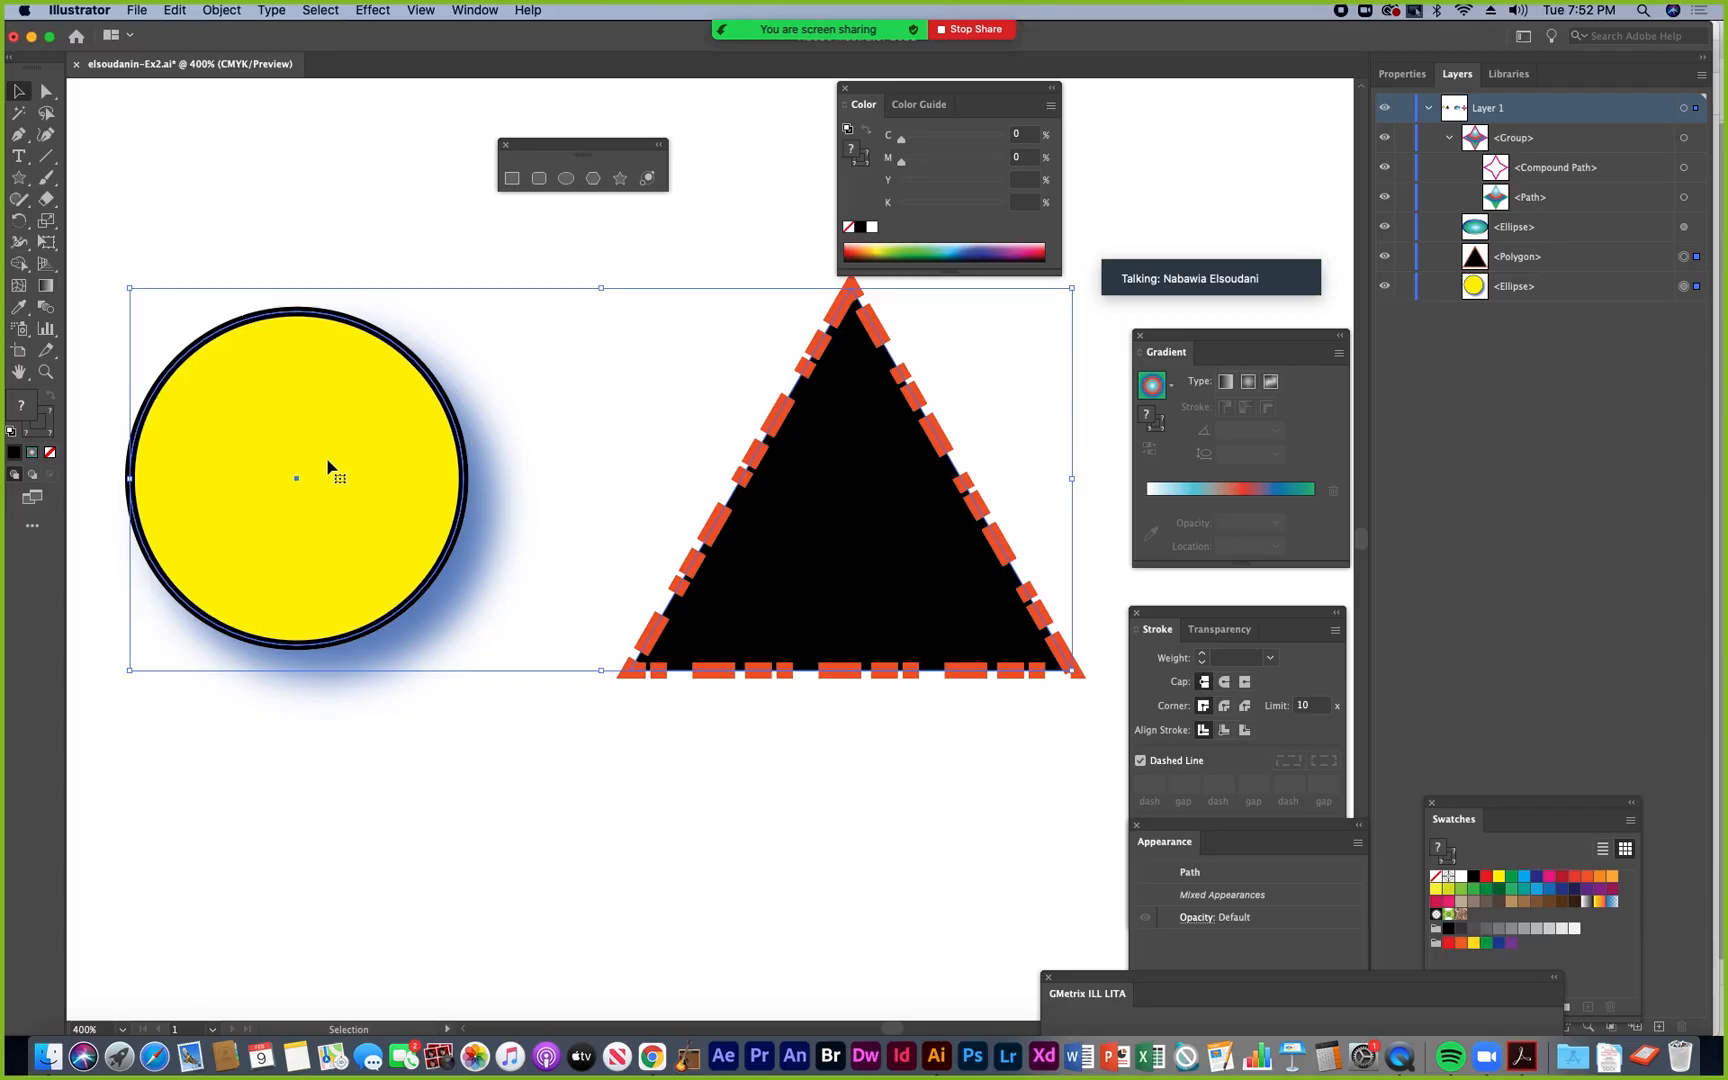
key("super+minus")
key("super+minus")
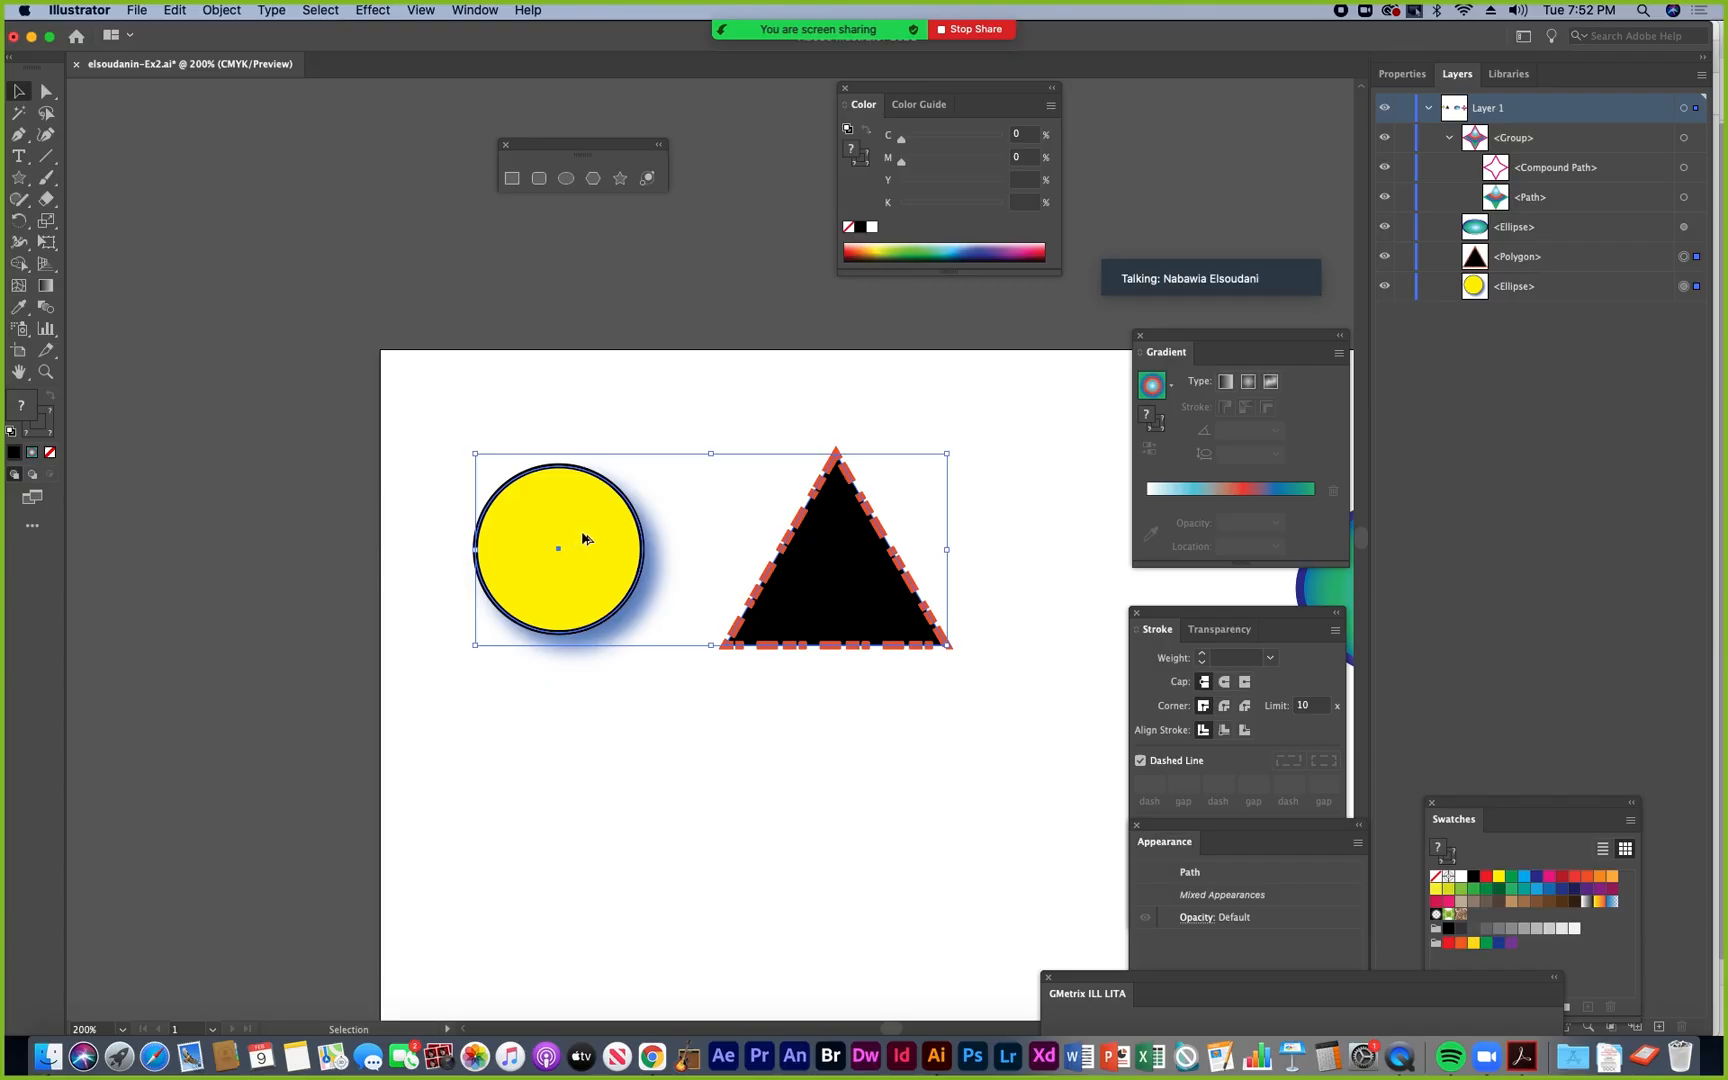
- Duplicate the circle and triangle together and place the copies directly below the originals
left_click_drag(585, 535, 555, 775)
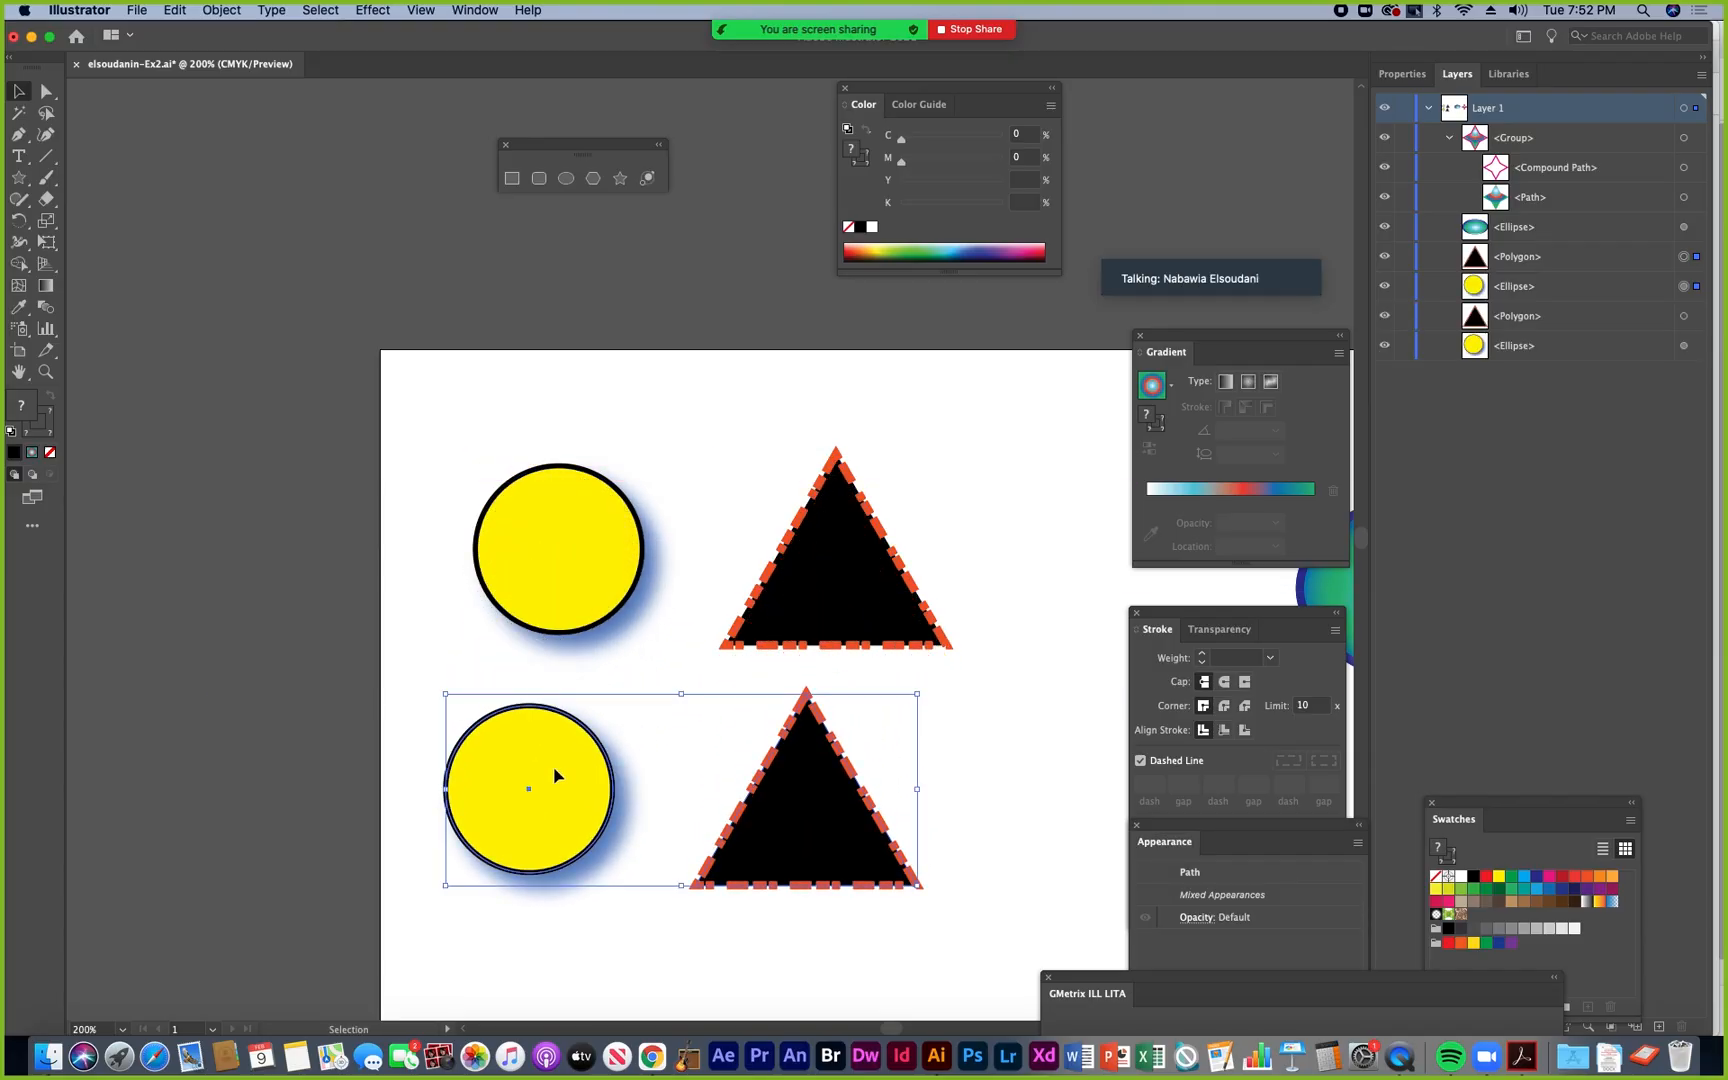
left_click_drag(625, 765, 443, 584)
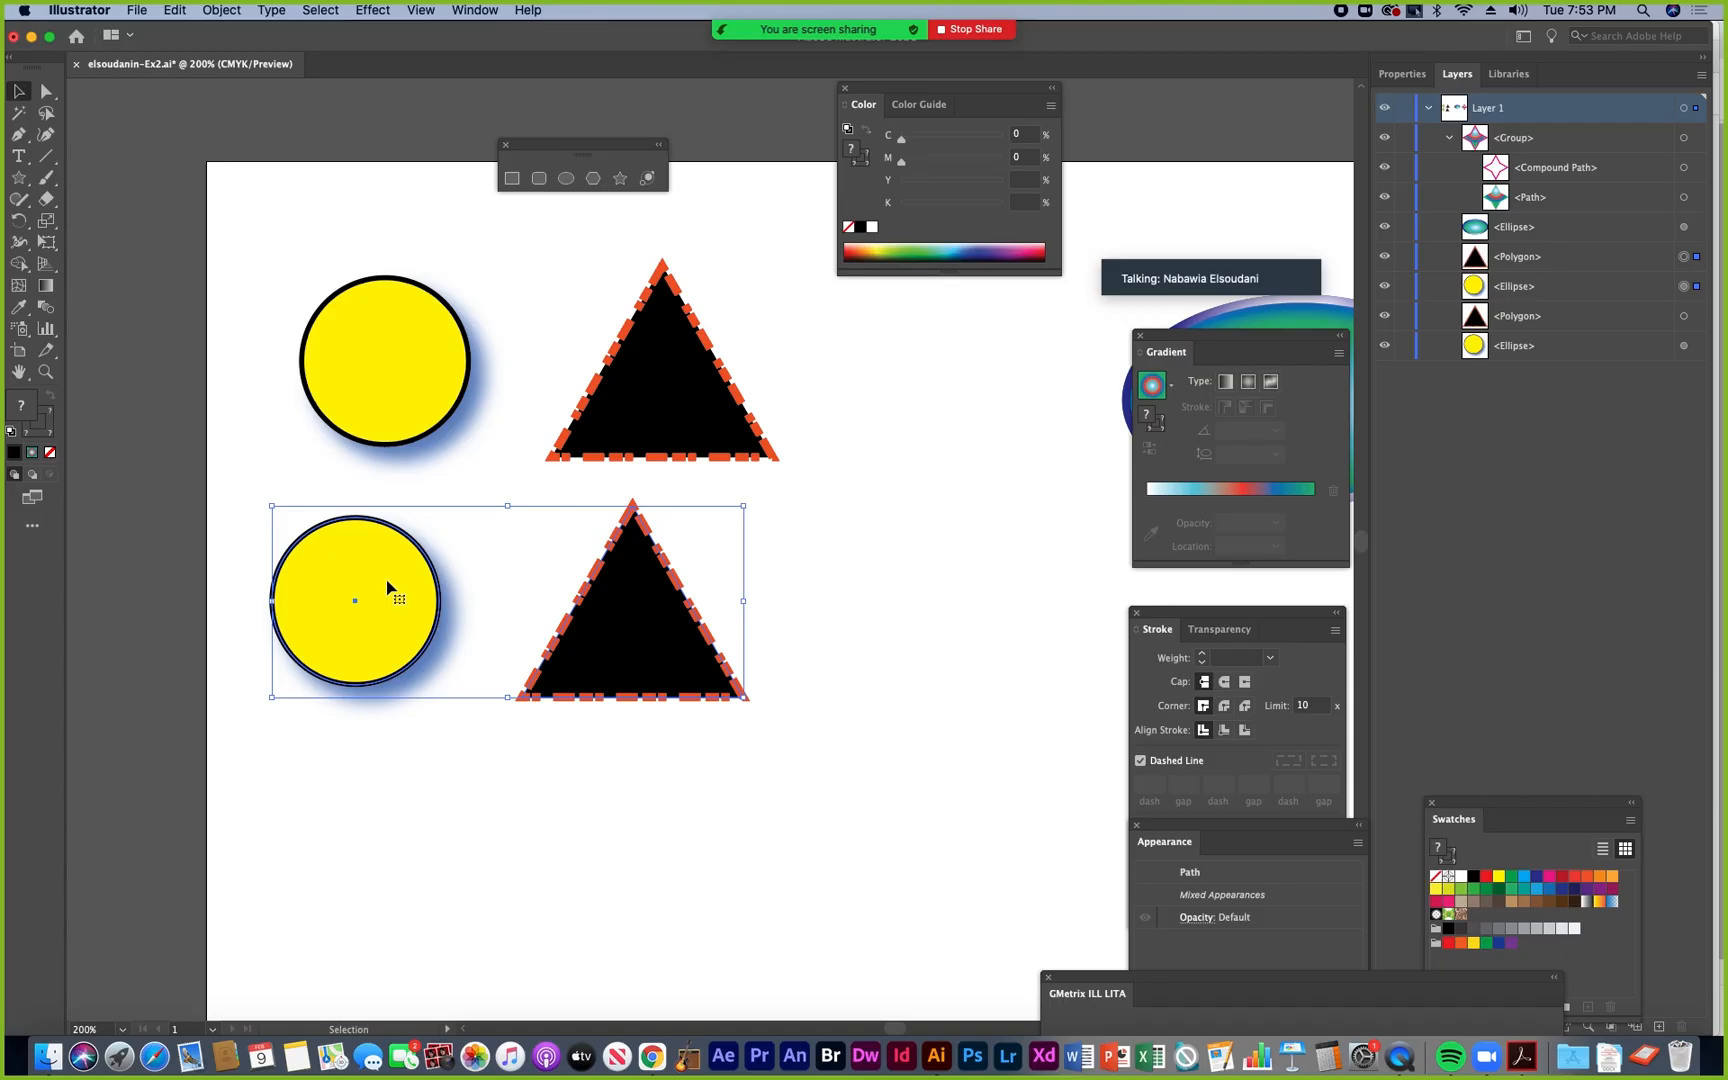
key("space")
left_click_drag(395, 591, 366, 470)
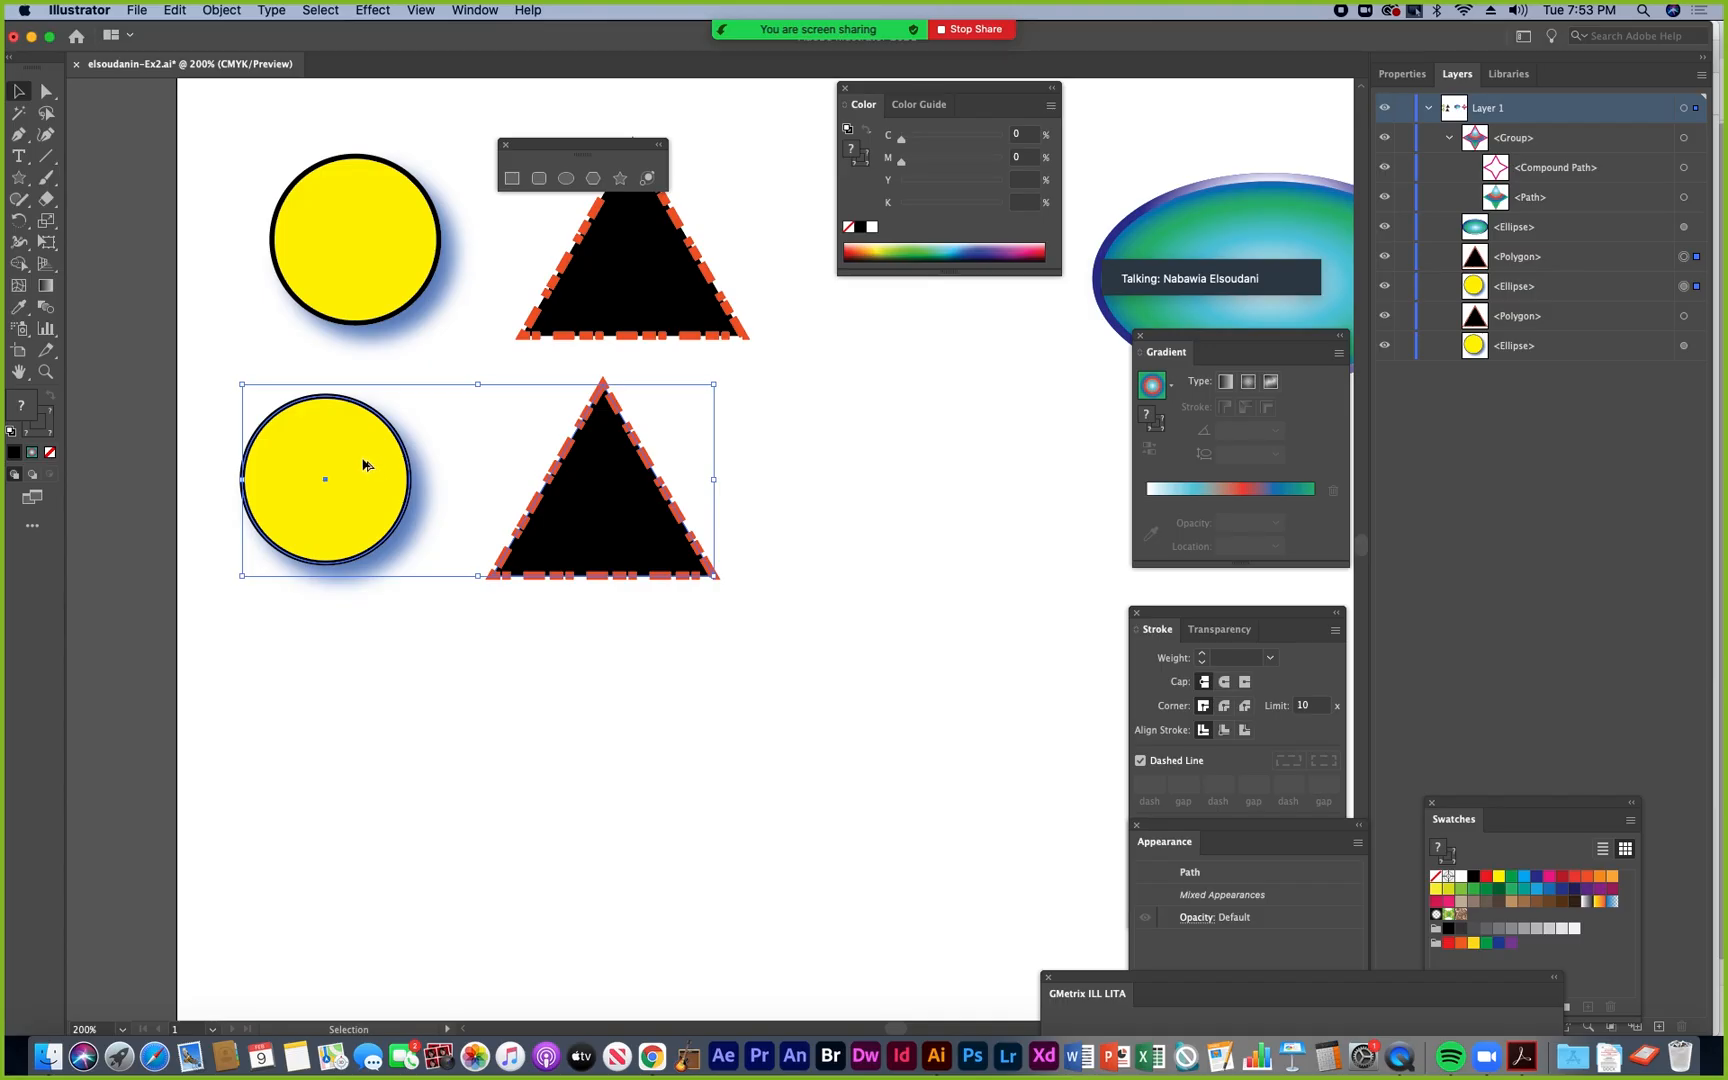
left_click_drag(364, 465, 421, 730)
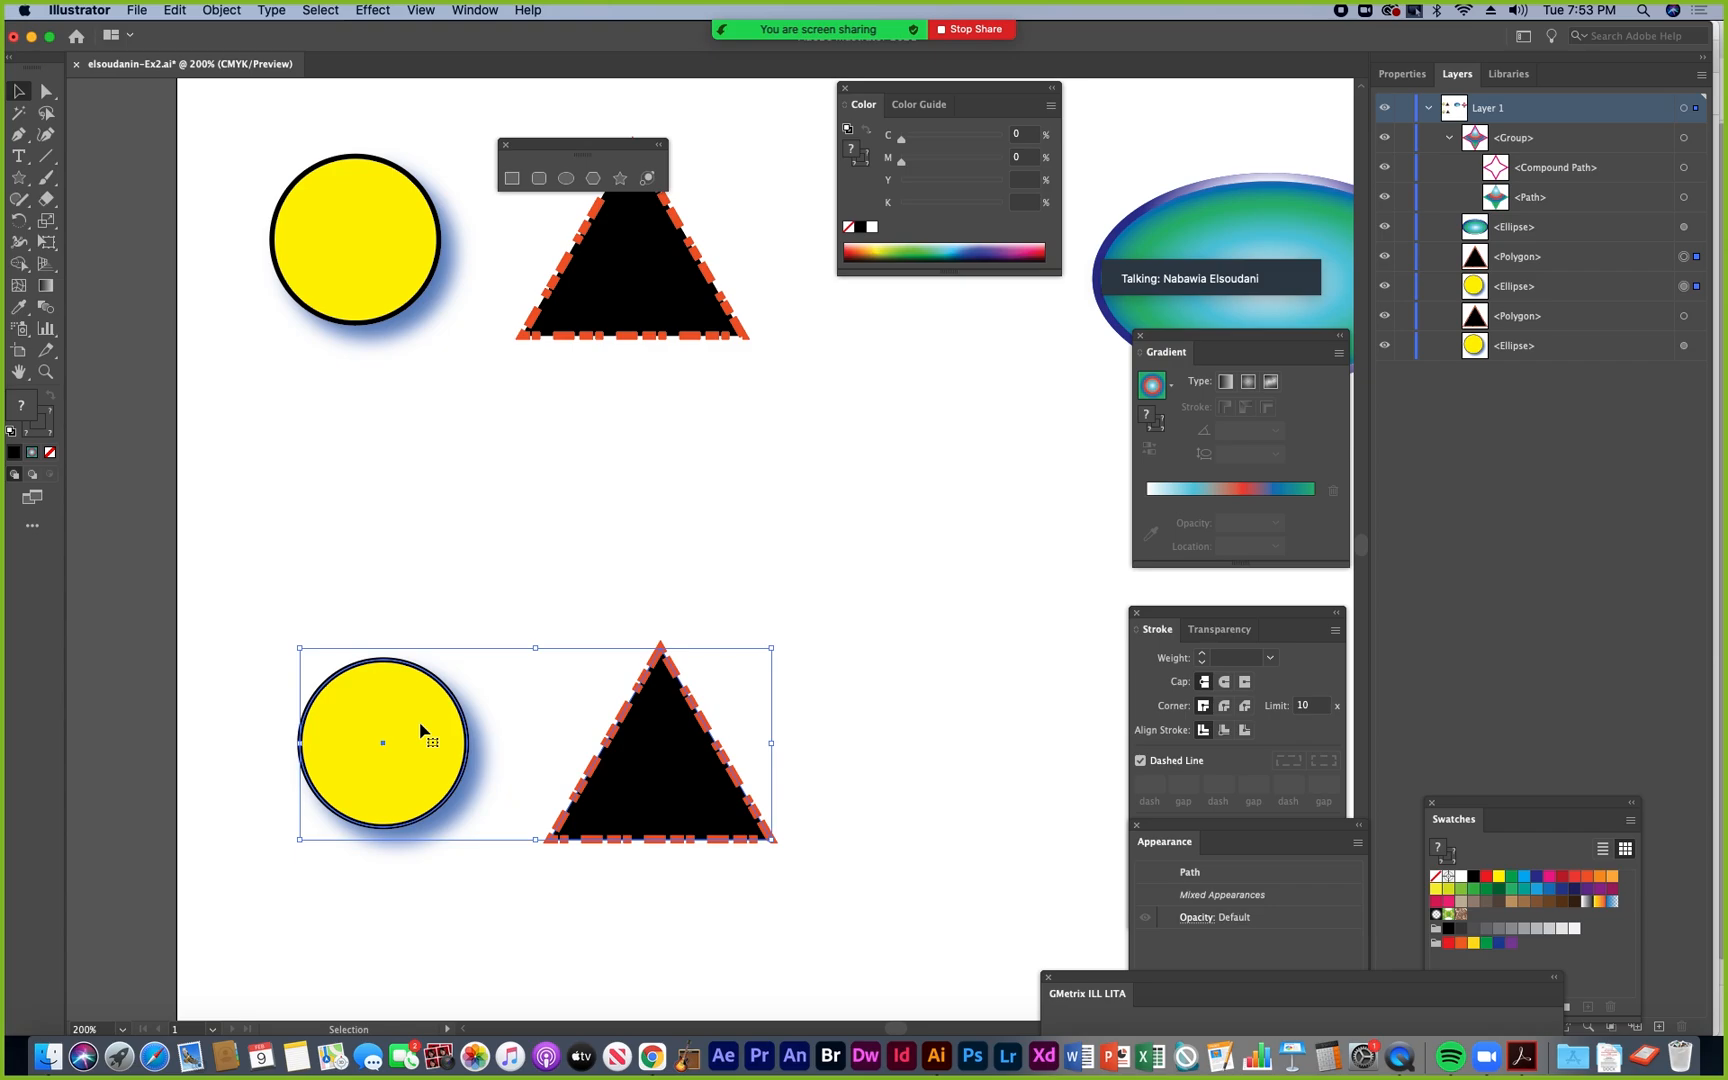
left_click_drag(421, 730, 390, 502)
left_click_drag(511, 728, 521, 833)
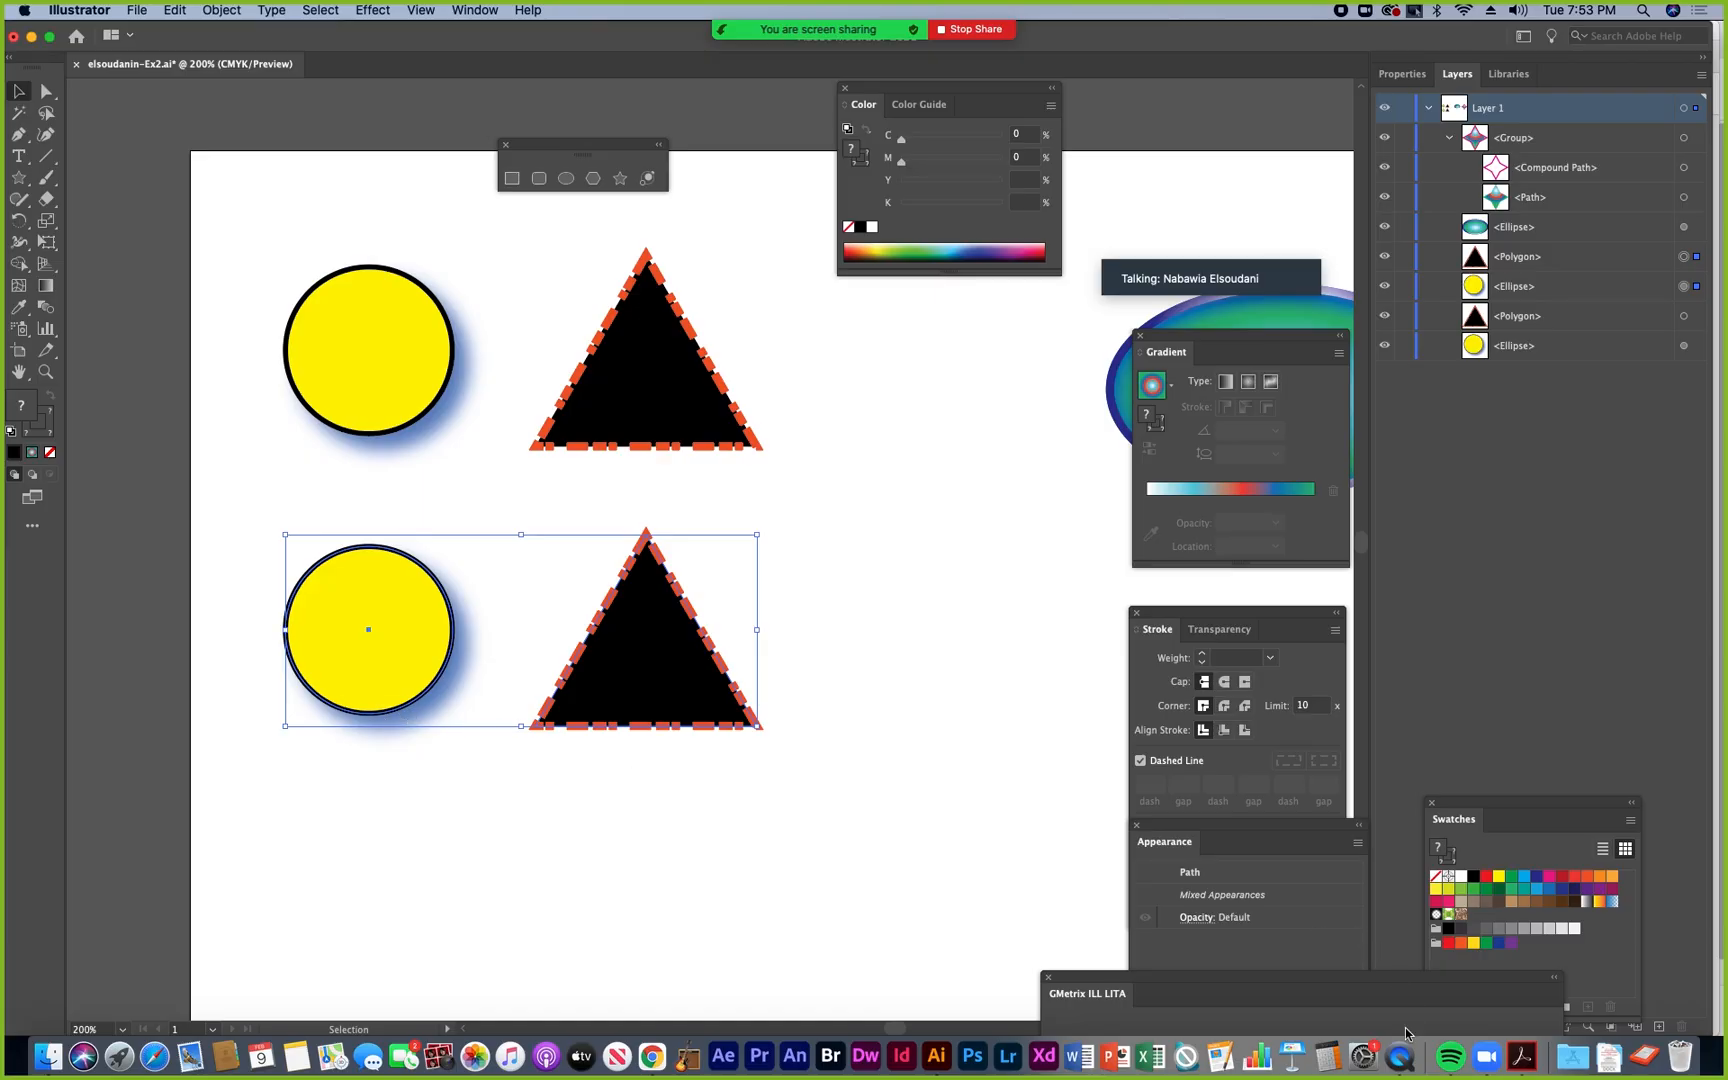
- Check the Grouping instructions in Acrobat, and in Illustrator overlap the copied triangle onto the top of the copied circle
left_click(1521, 1056)
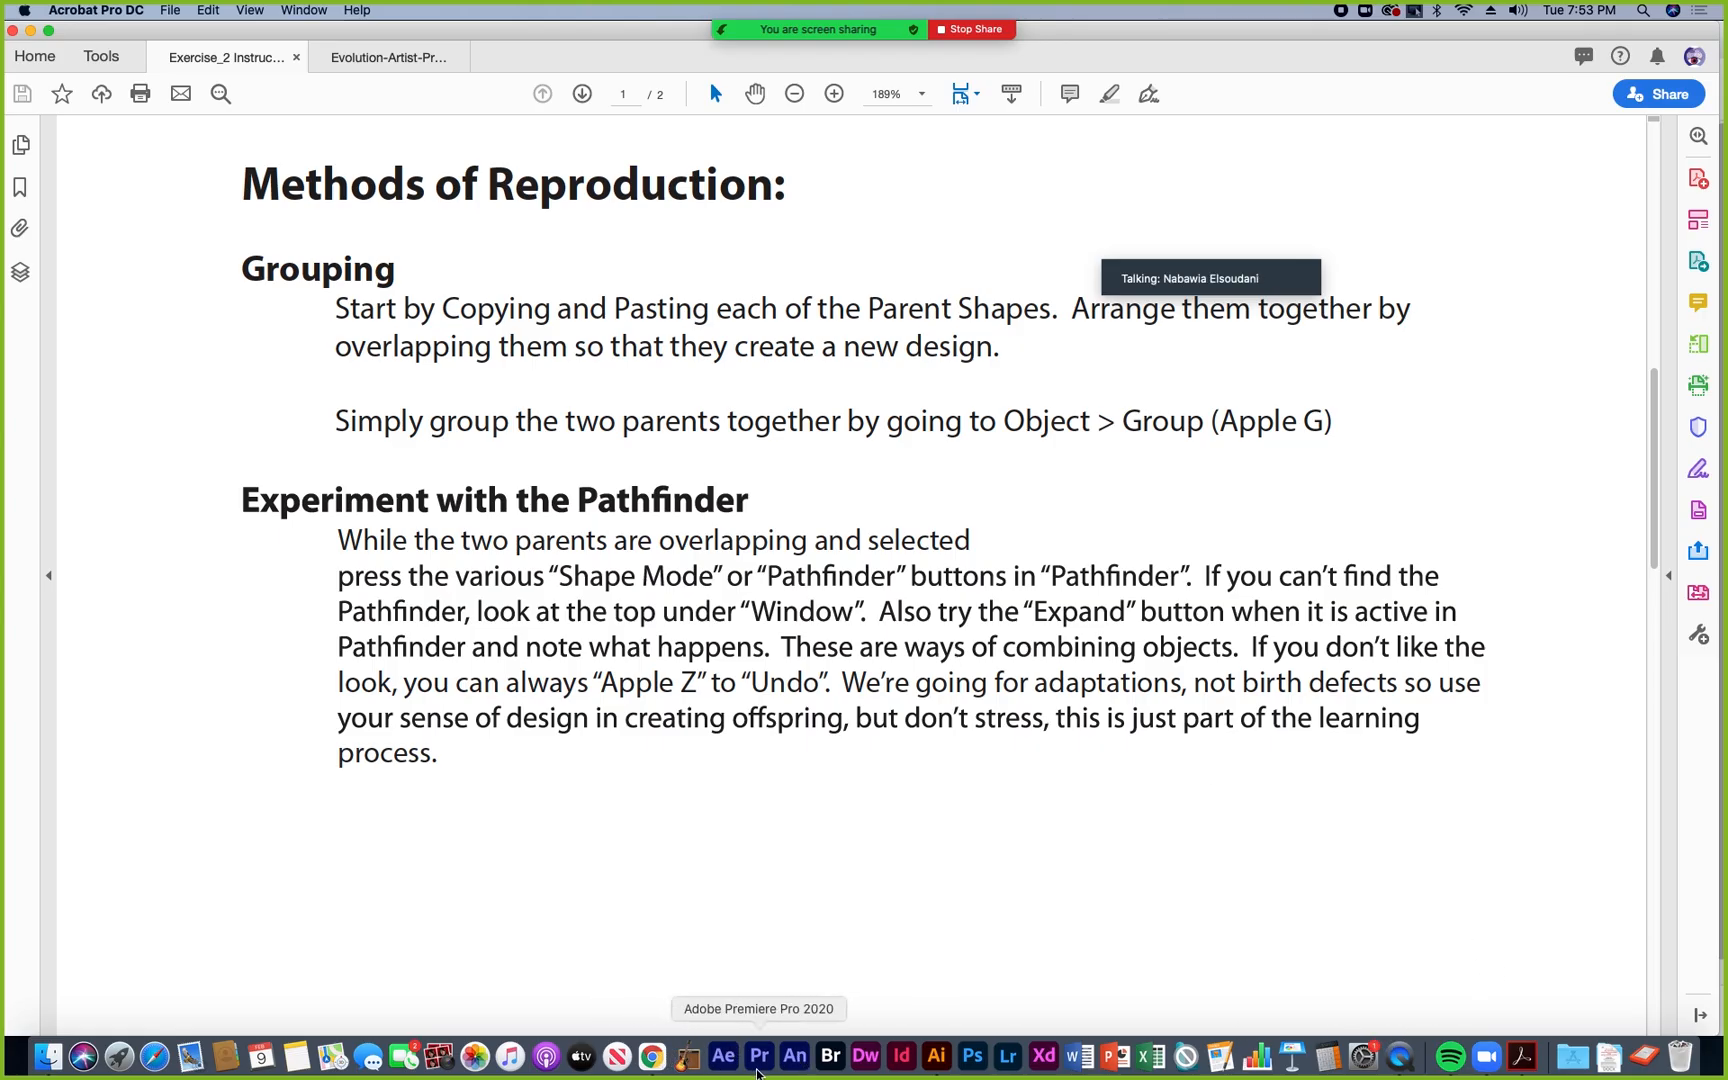
left_click(940, 1066)
left_click(432, 795)
left_click_drag(388, 690, 434, 801)
left_click_drag(694, 651, 466, 631)
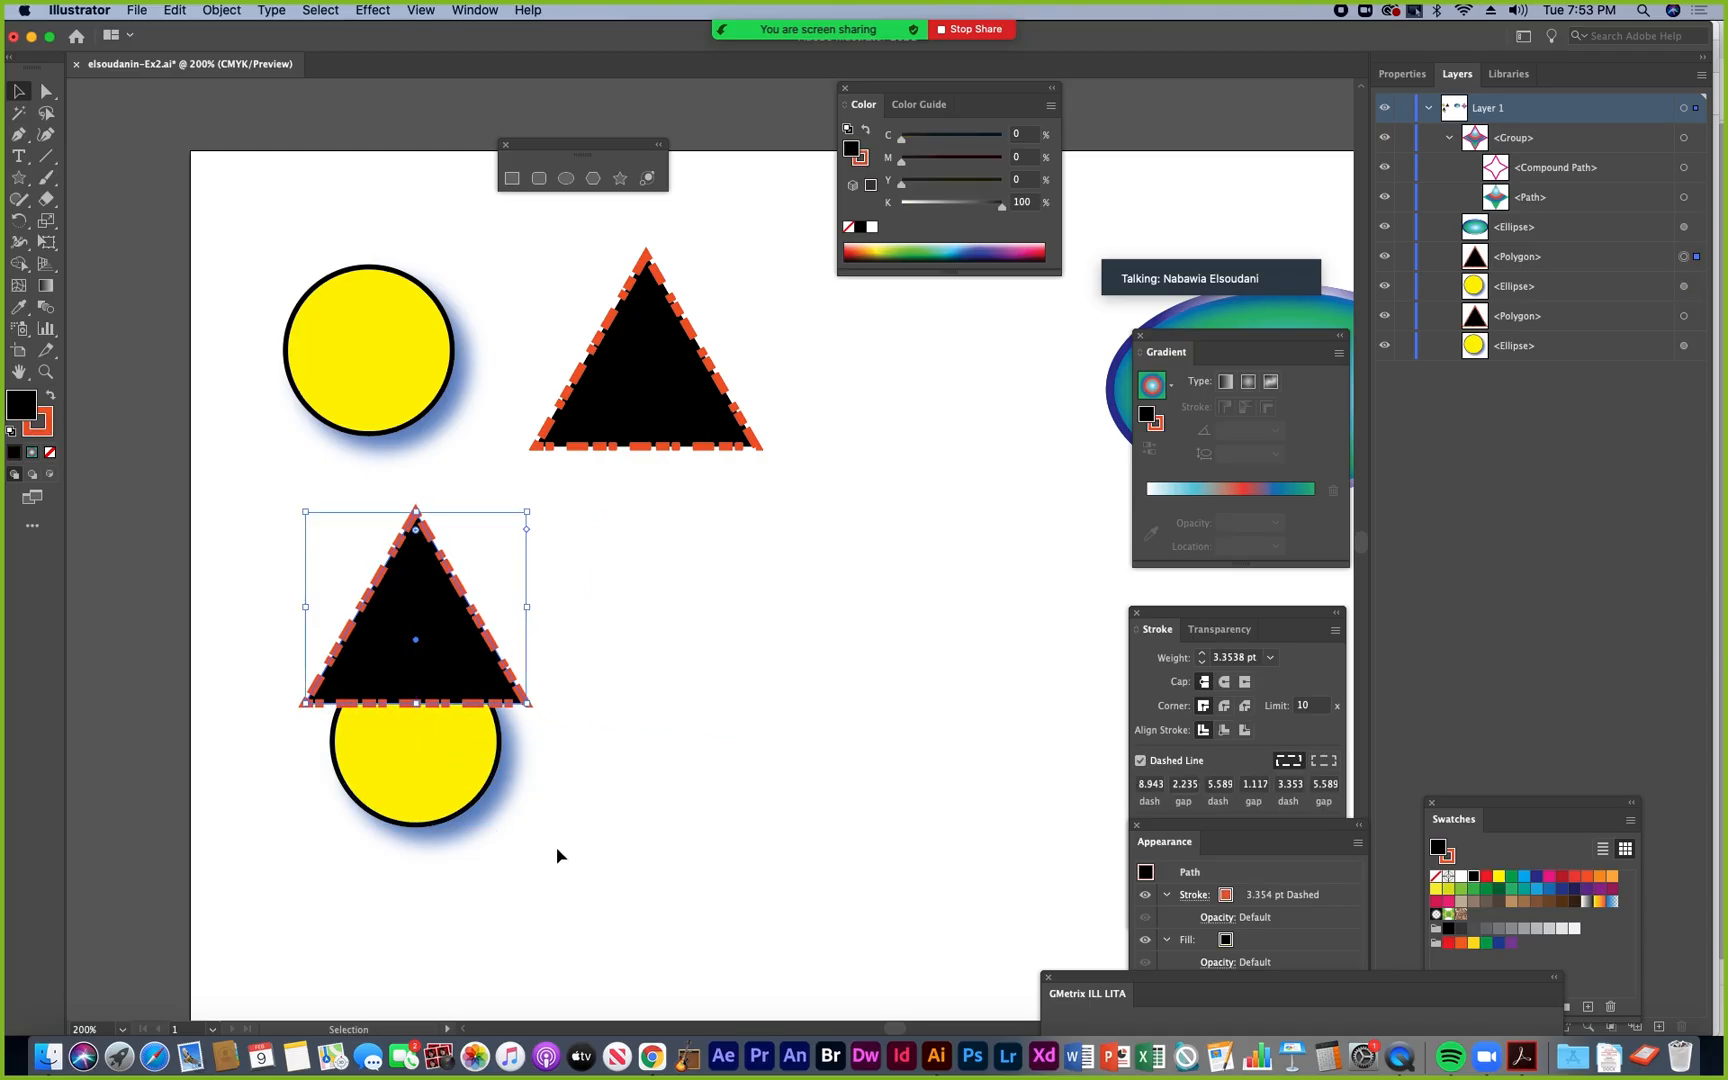
left_click(482, 793, "shift")
left_click(223, 11)
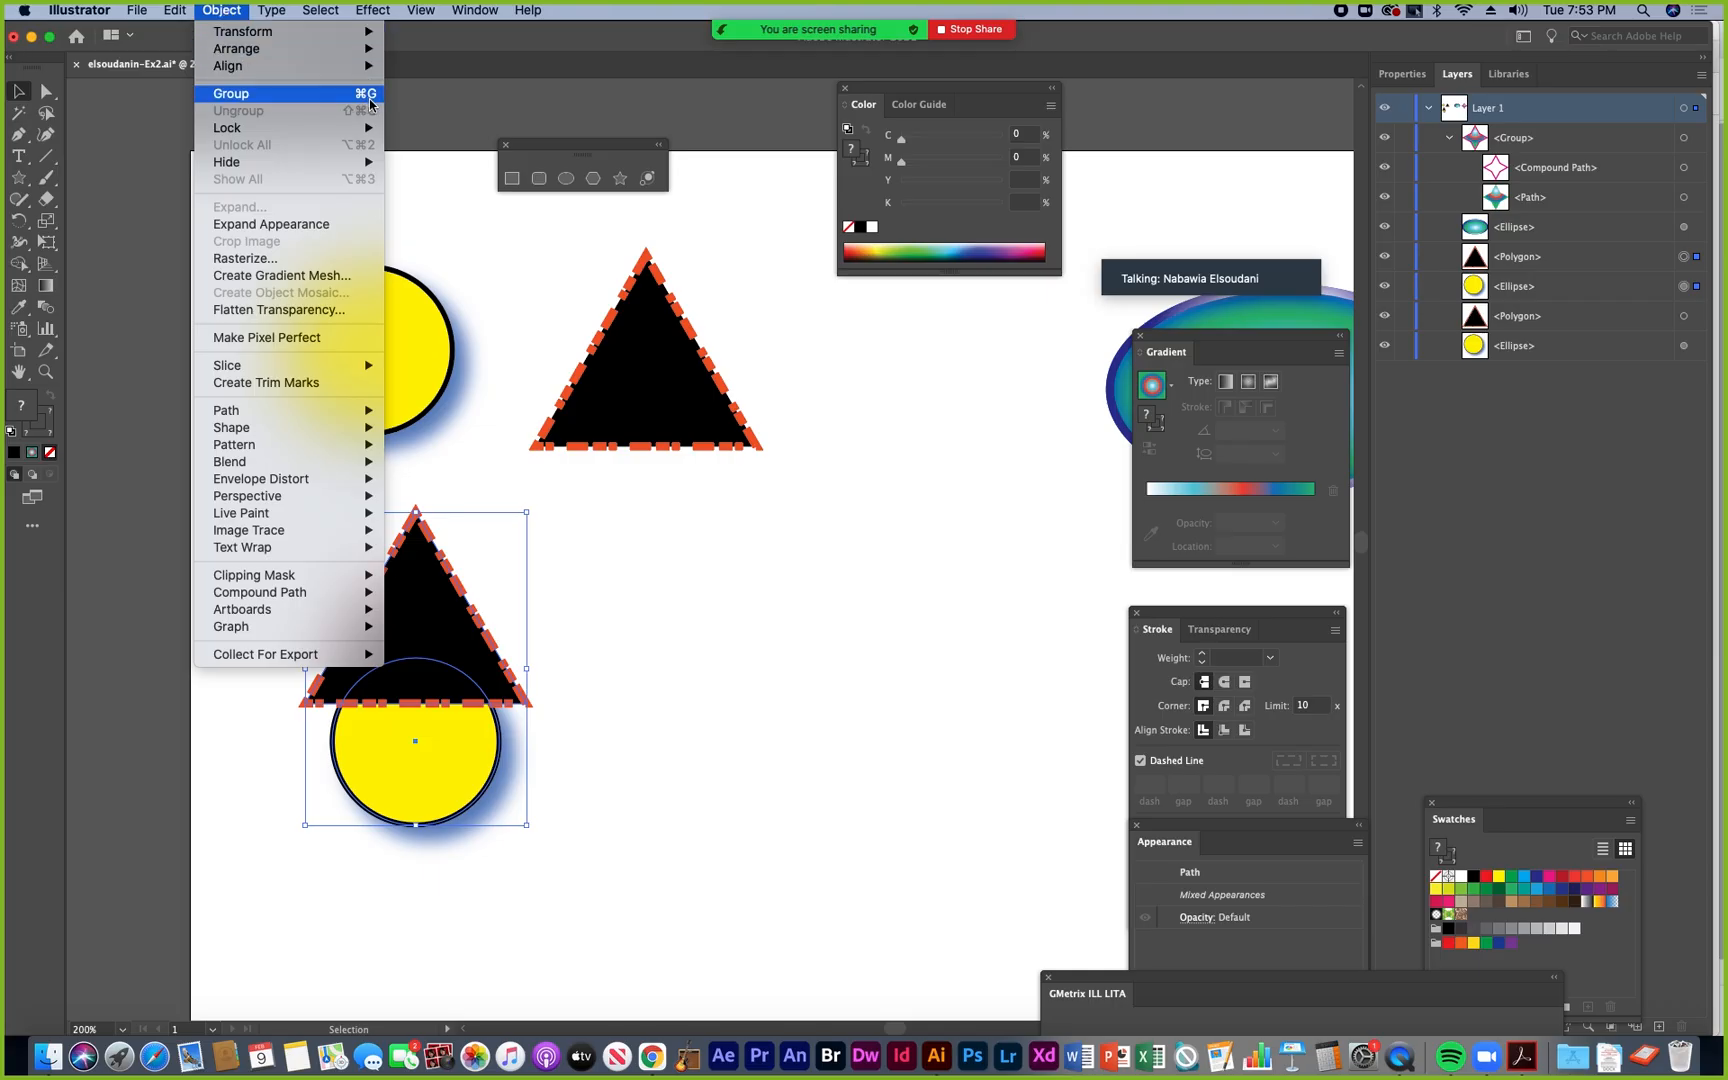
left_click(613, 655)
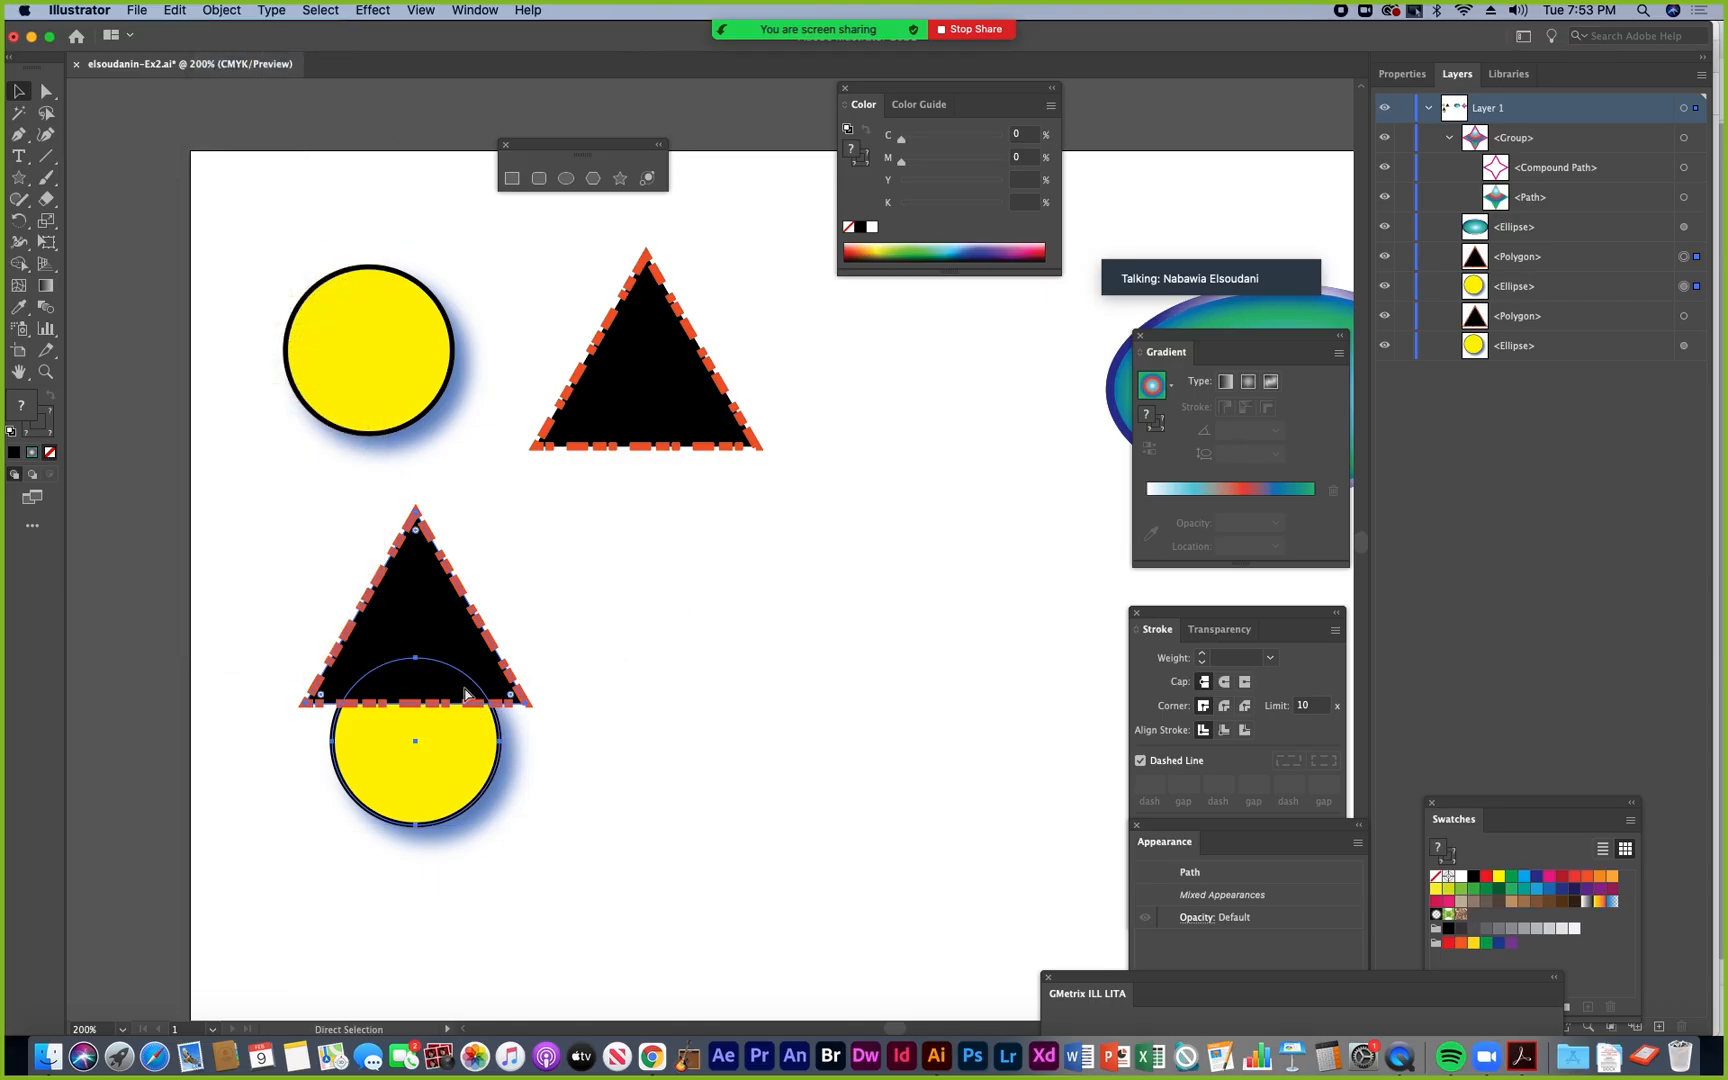
- Scale up the copied circle proportionally, keeping it overlapped by the base of the copied triangle
key("super+=")
key("super+=")
left_click_drag(614, 675, 315, 694)
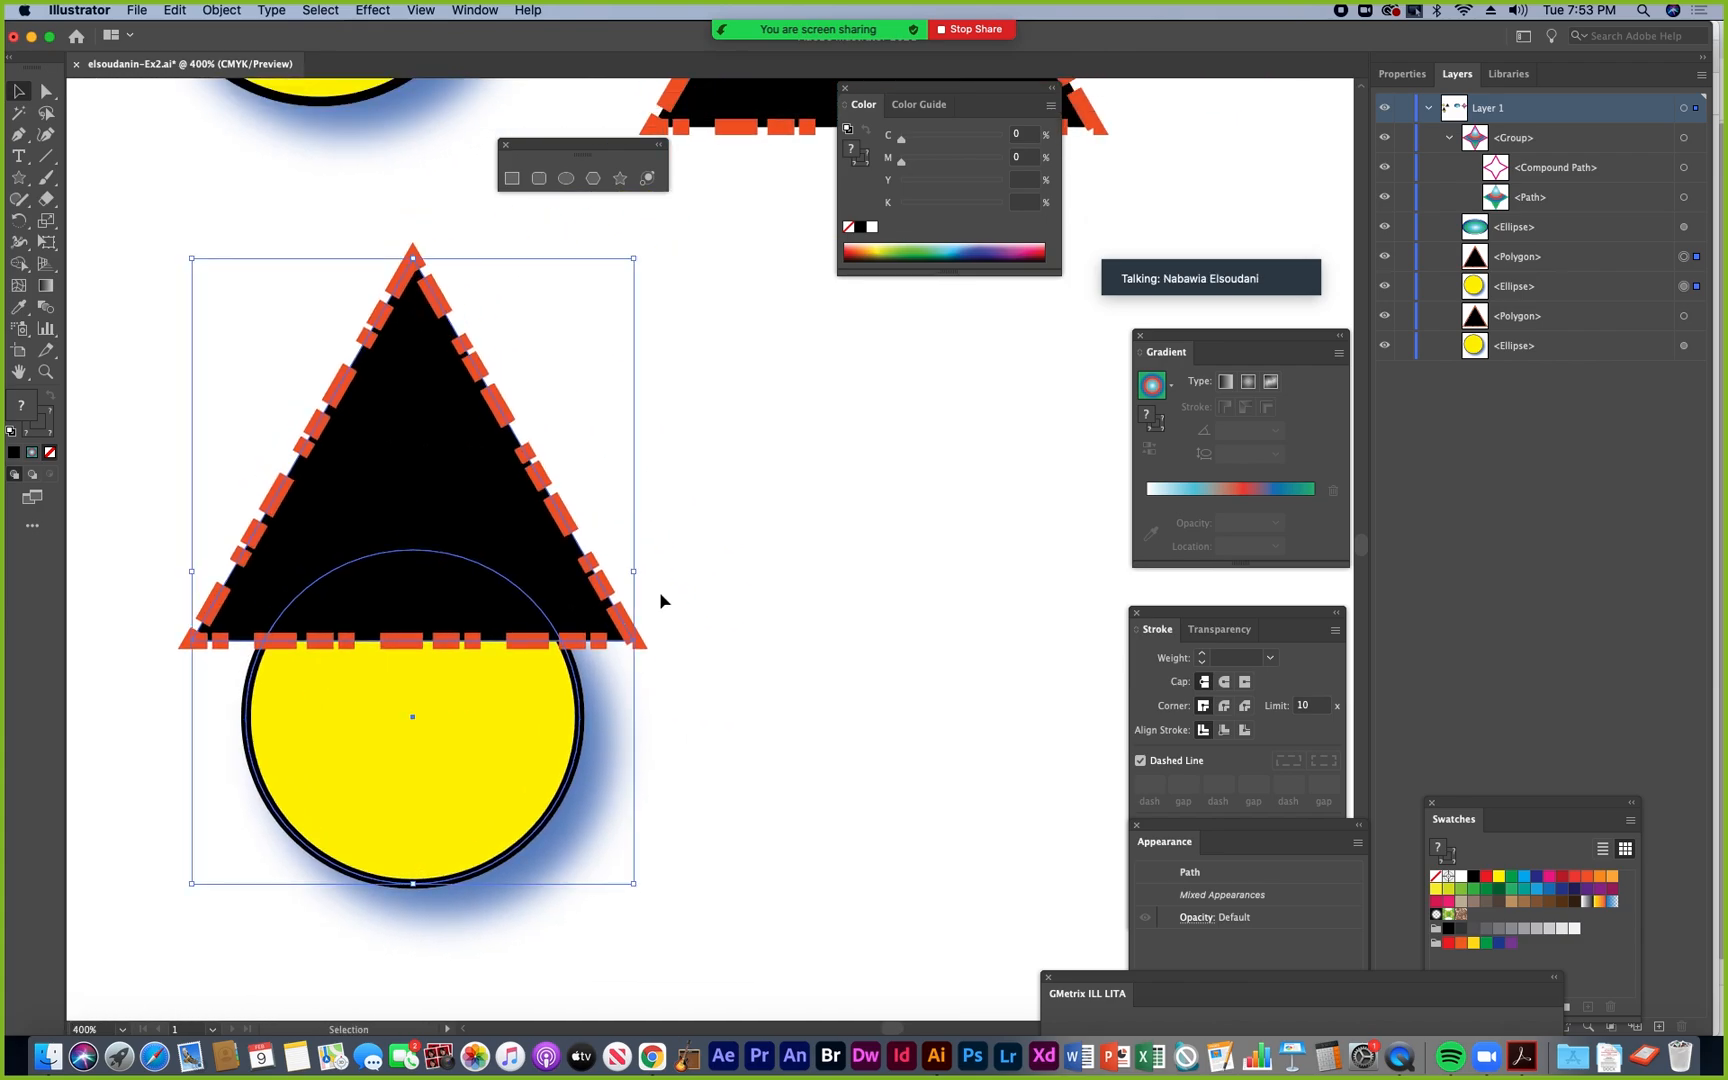
left_click(481, 717)
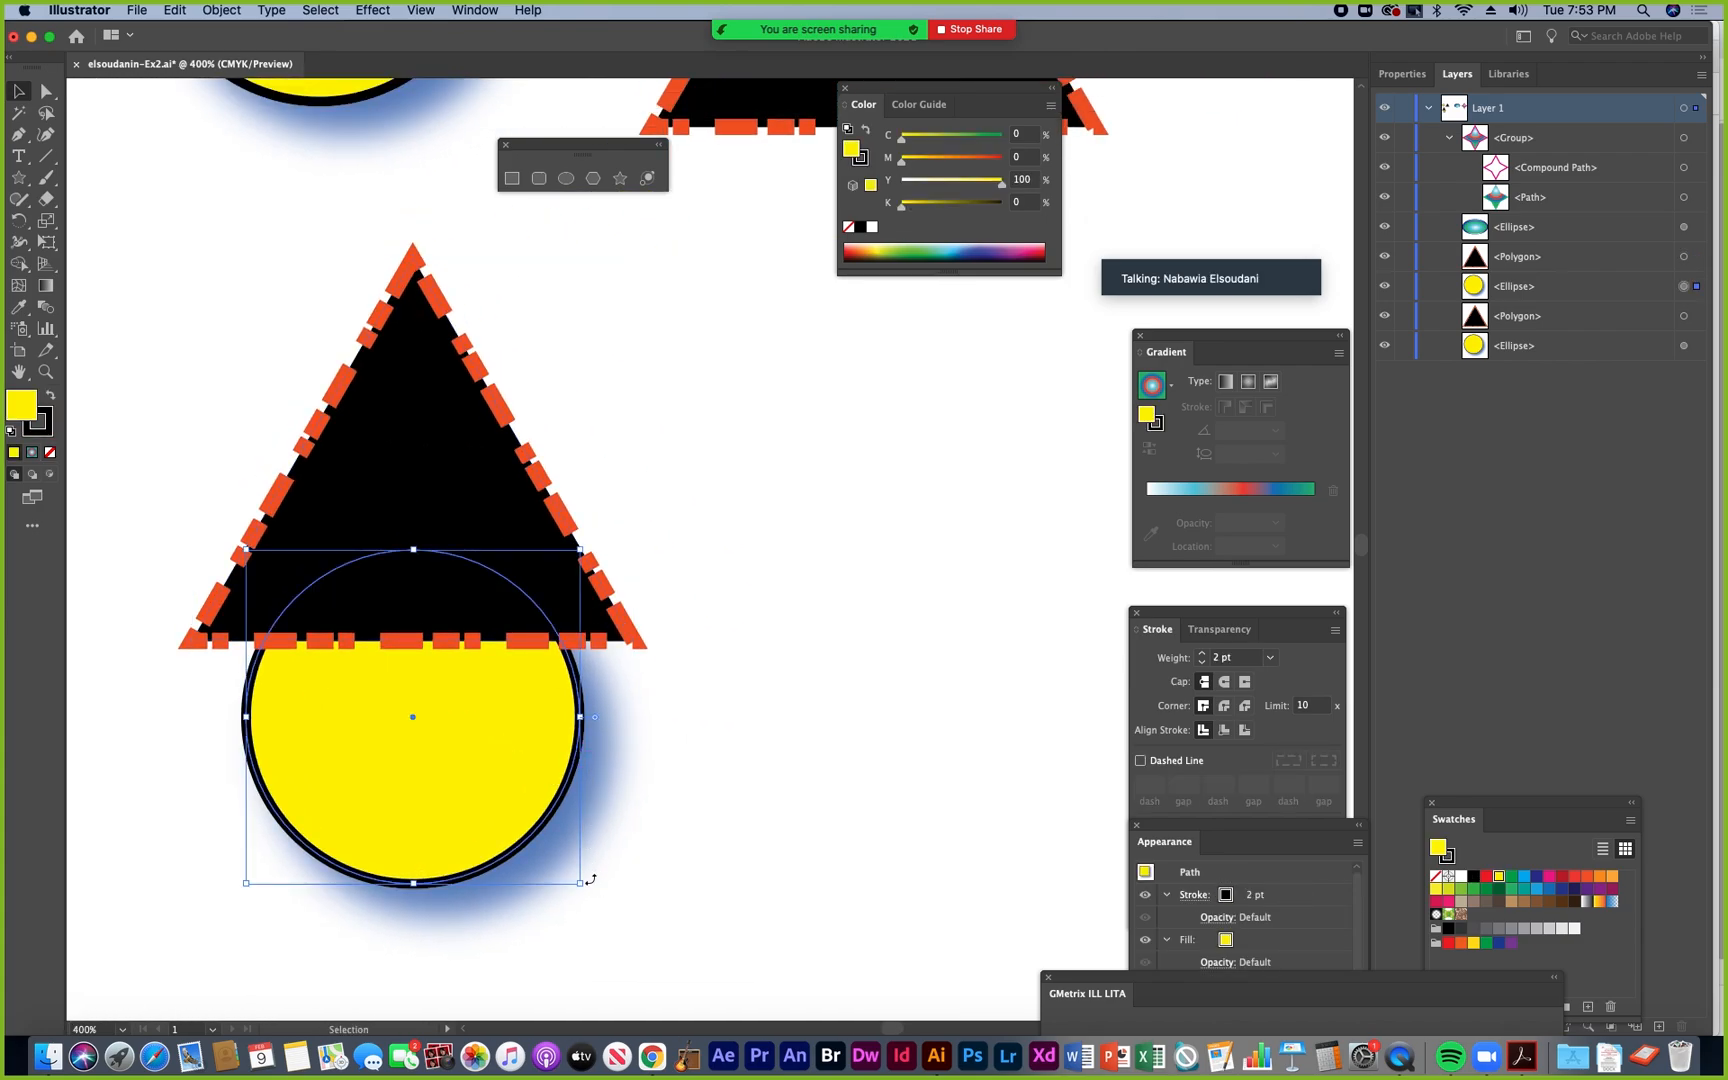
left_click_drag(580, 882, 630, 935)
left_click_drag(528, 800, 488, 812)
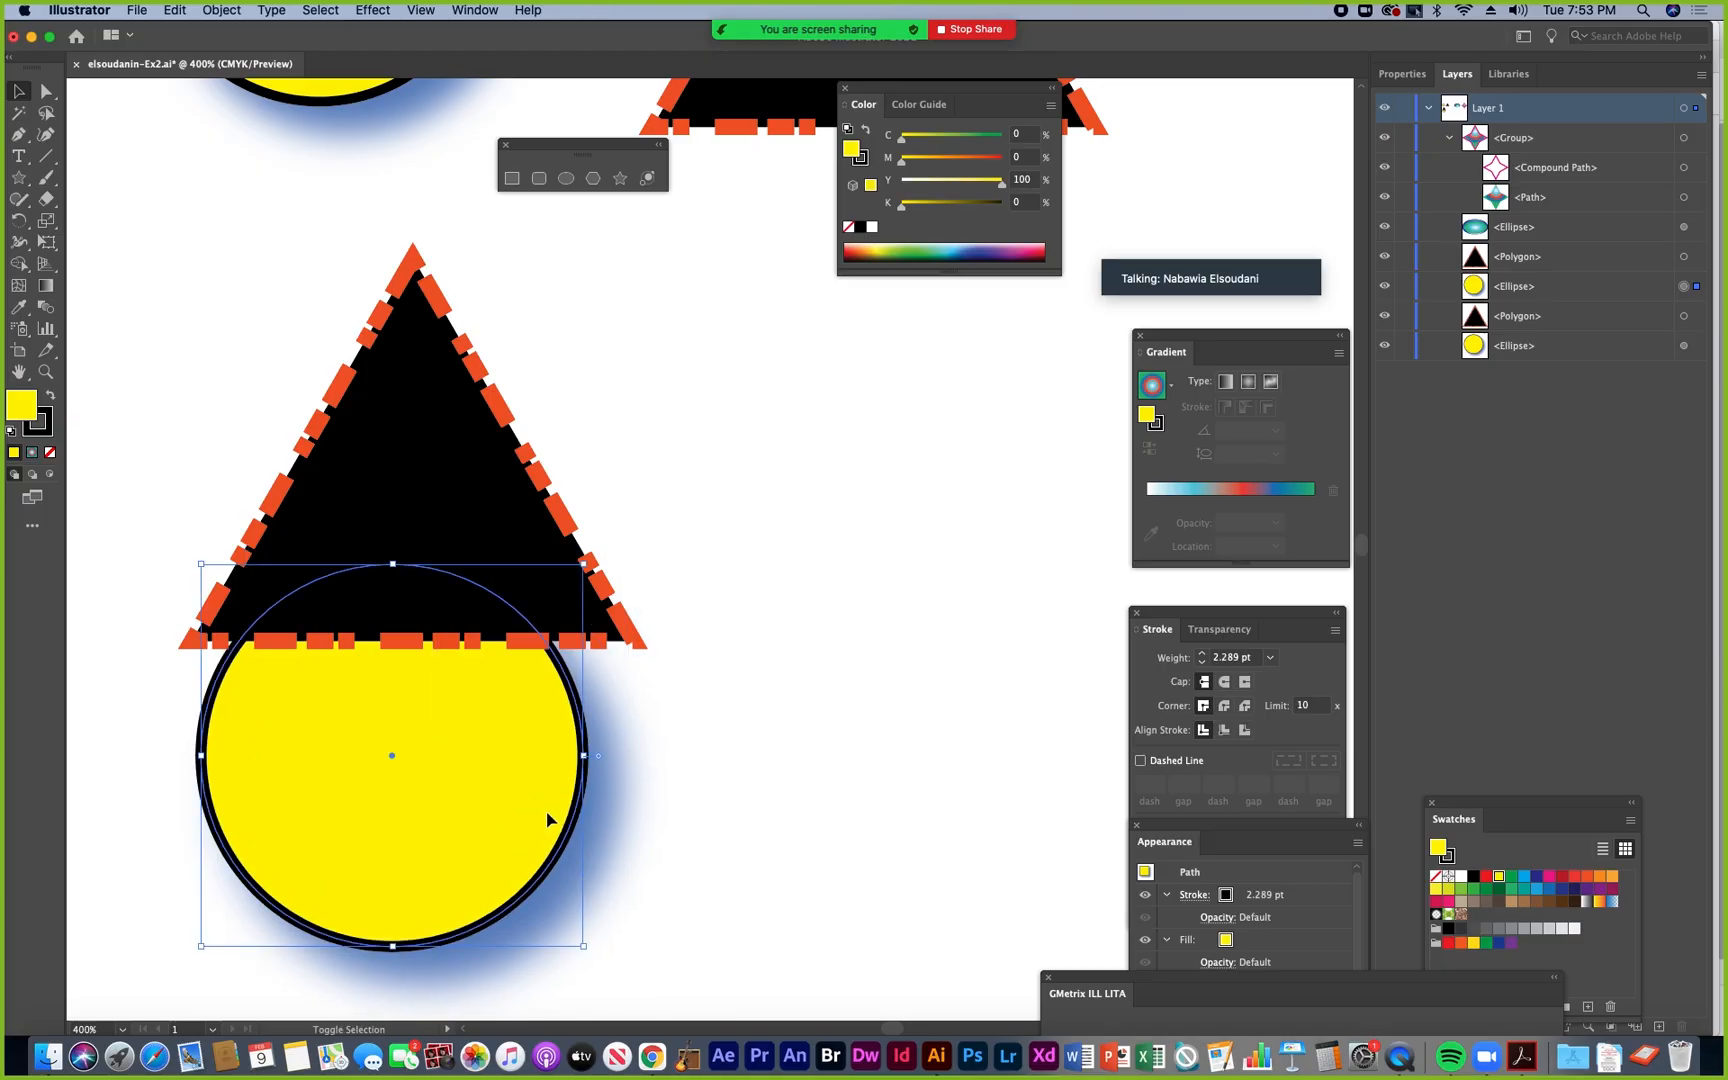
left_click_drag(591, 937, 663, 993)
- Center the enlarged circle horizontally beneath the copied triangle by snapping to the smart guides
key("a")
key("super+minus")
key("super+minus")
key("super+minus")
left_click_drag(646, 779, 500, 923)
left_click_drag(646, 772, 634, 761)
left_click(665, 718)
scroll(679, 725, "up", 3)
scroll(679, 725, "right", 2)
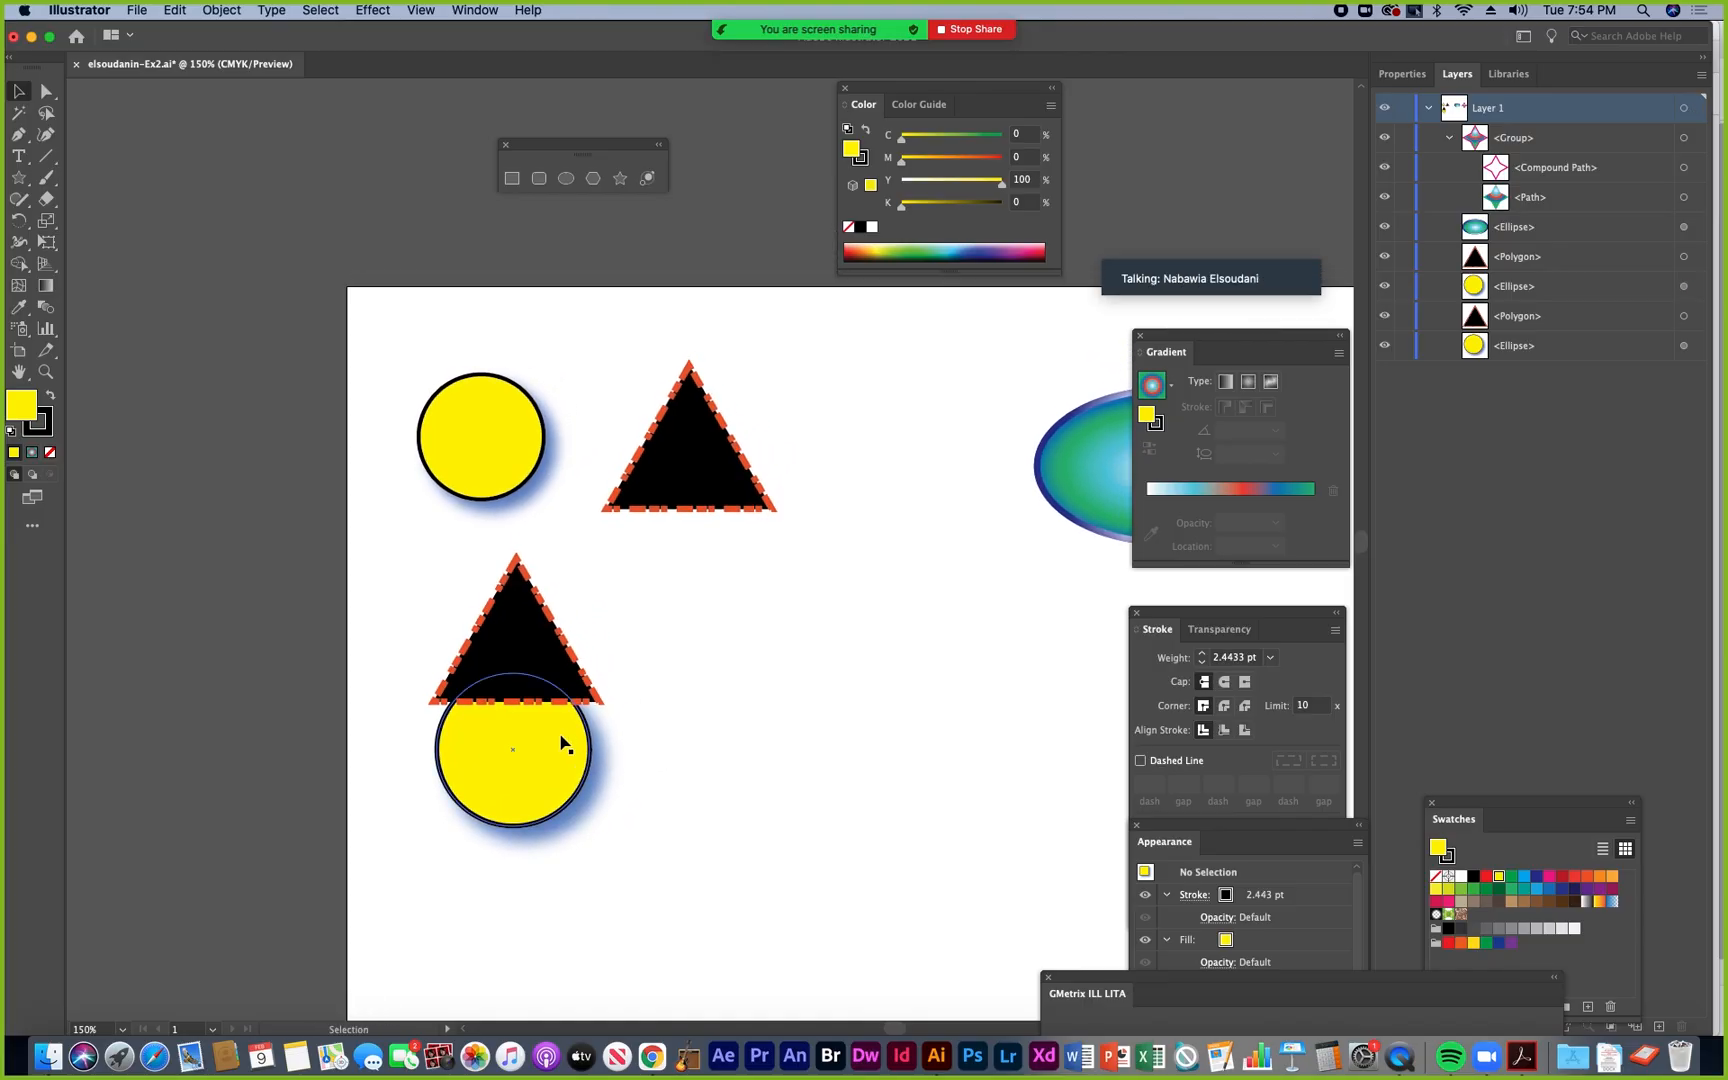
left_click(508, 727)
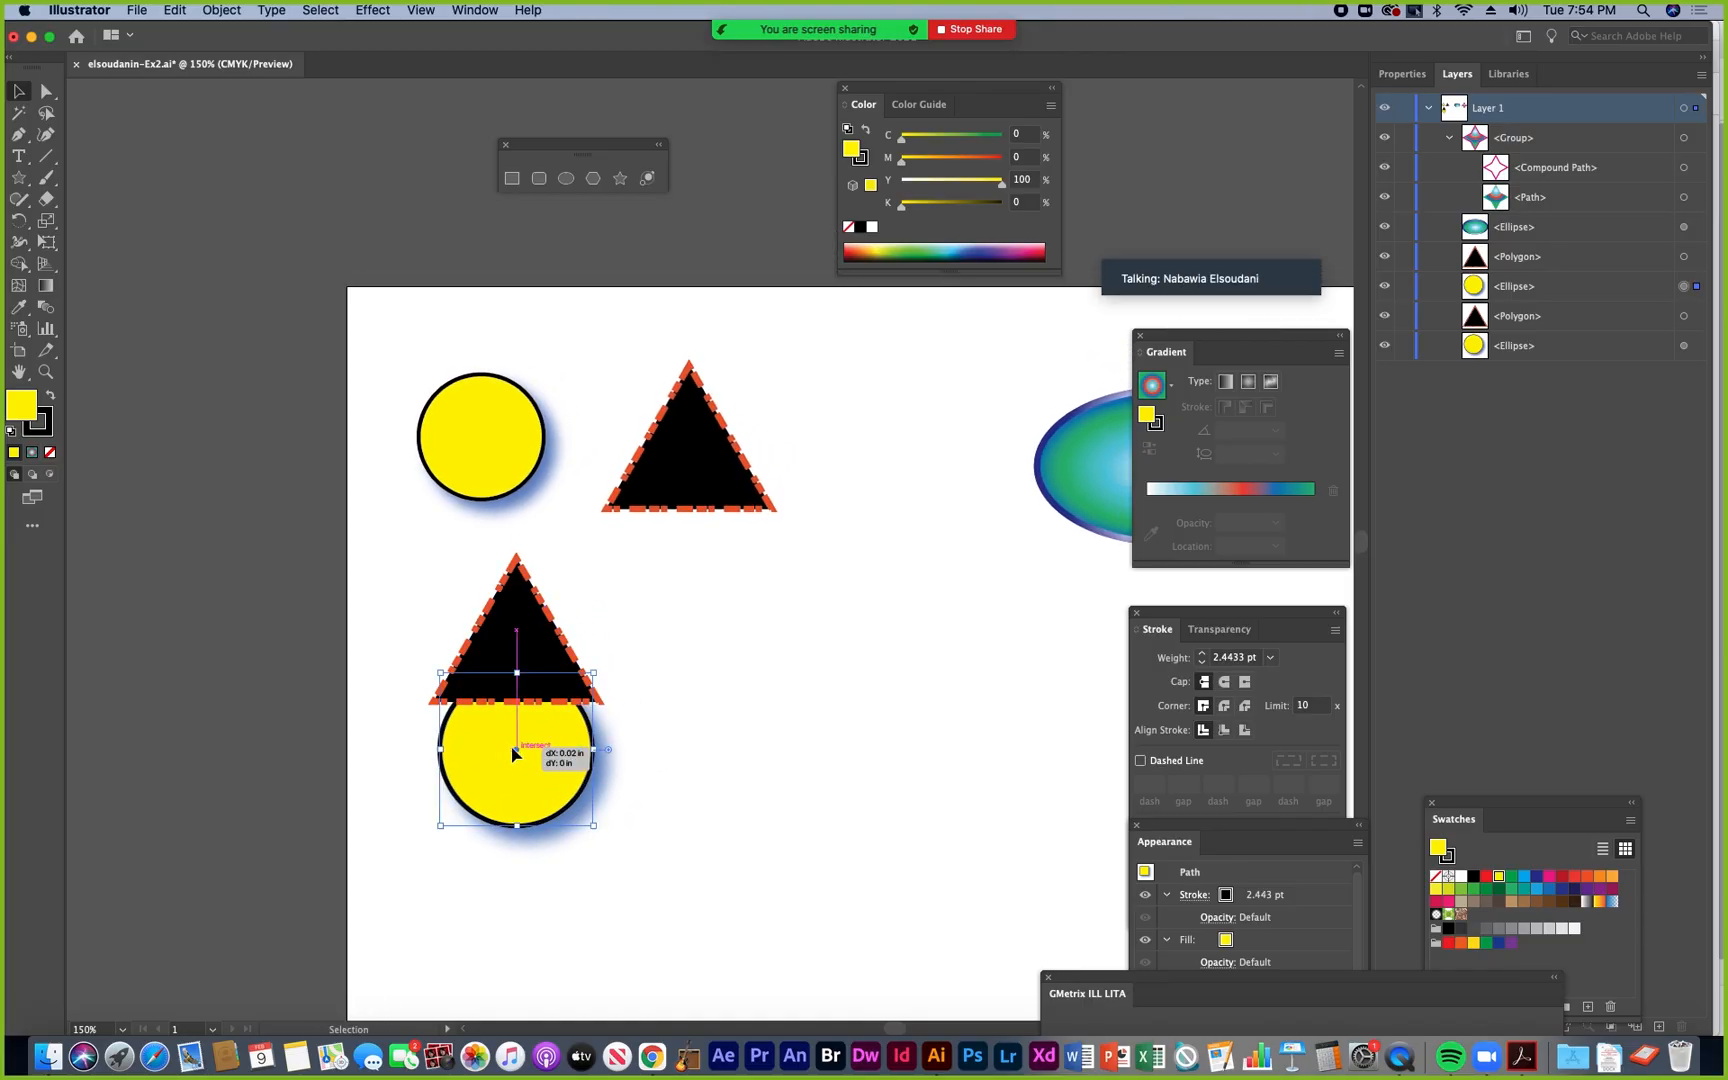
- Check the Smart Guides view option and shift the copied circle slightly off-center from the triangle
left_click(421, 11)
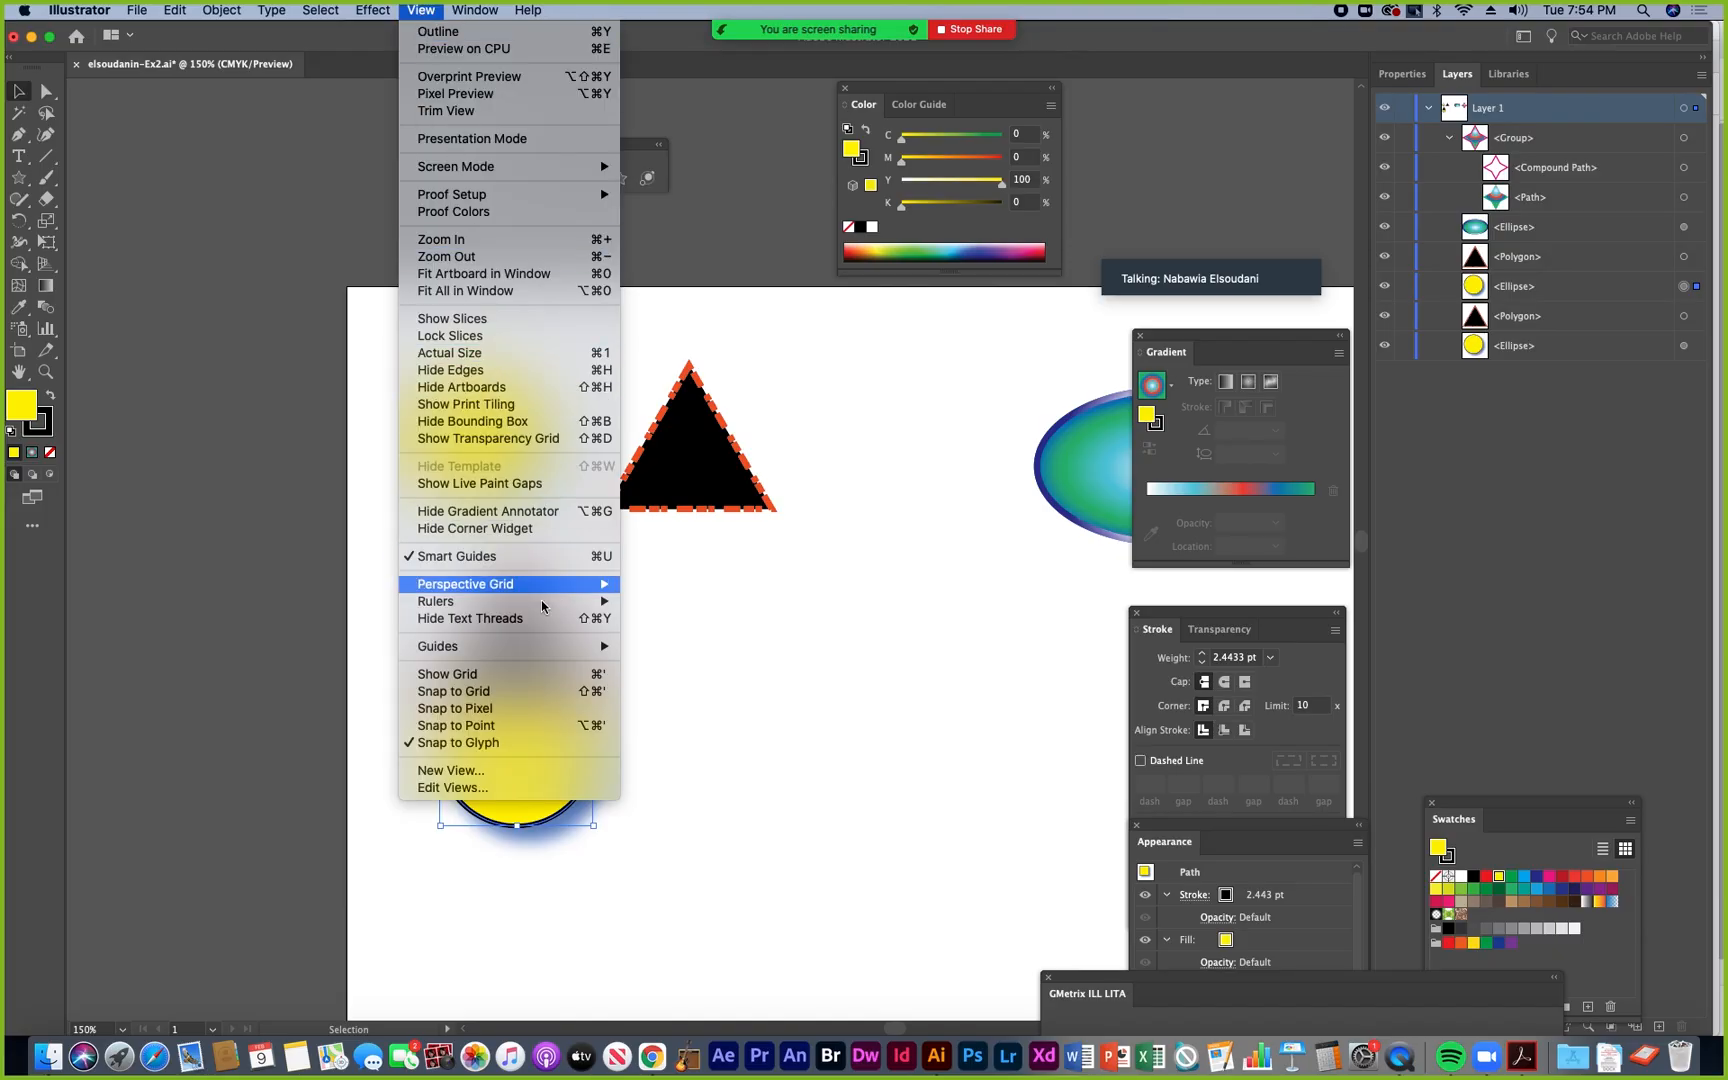
left_click(295, 540)
left_click(713, 714)
left_click_drag(513, 768, 528, 722)
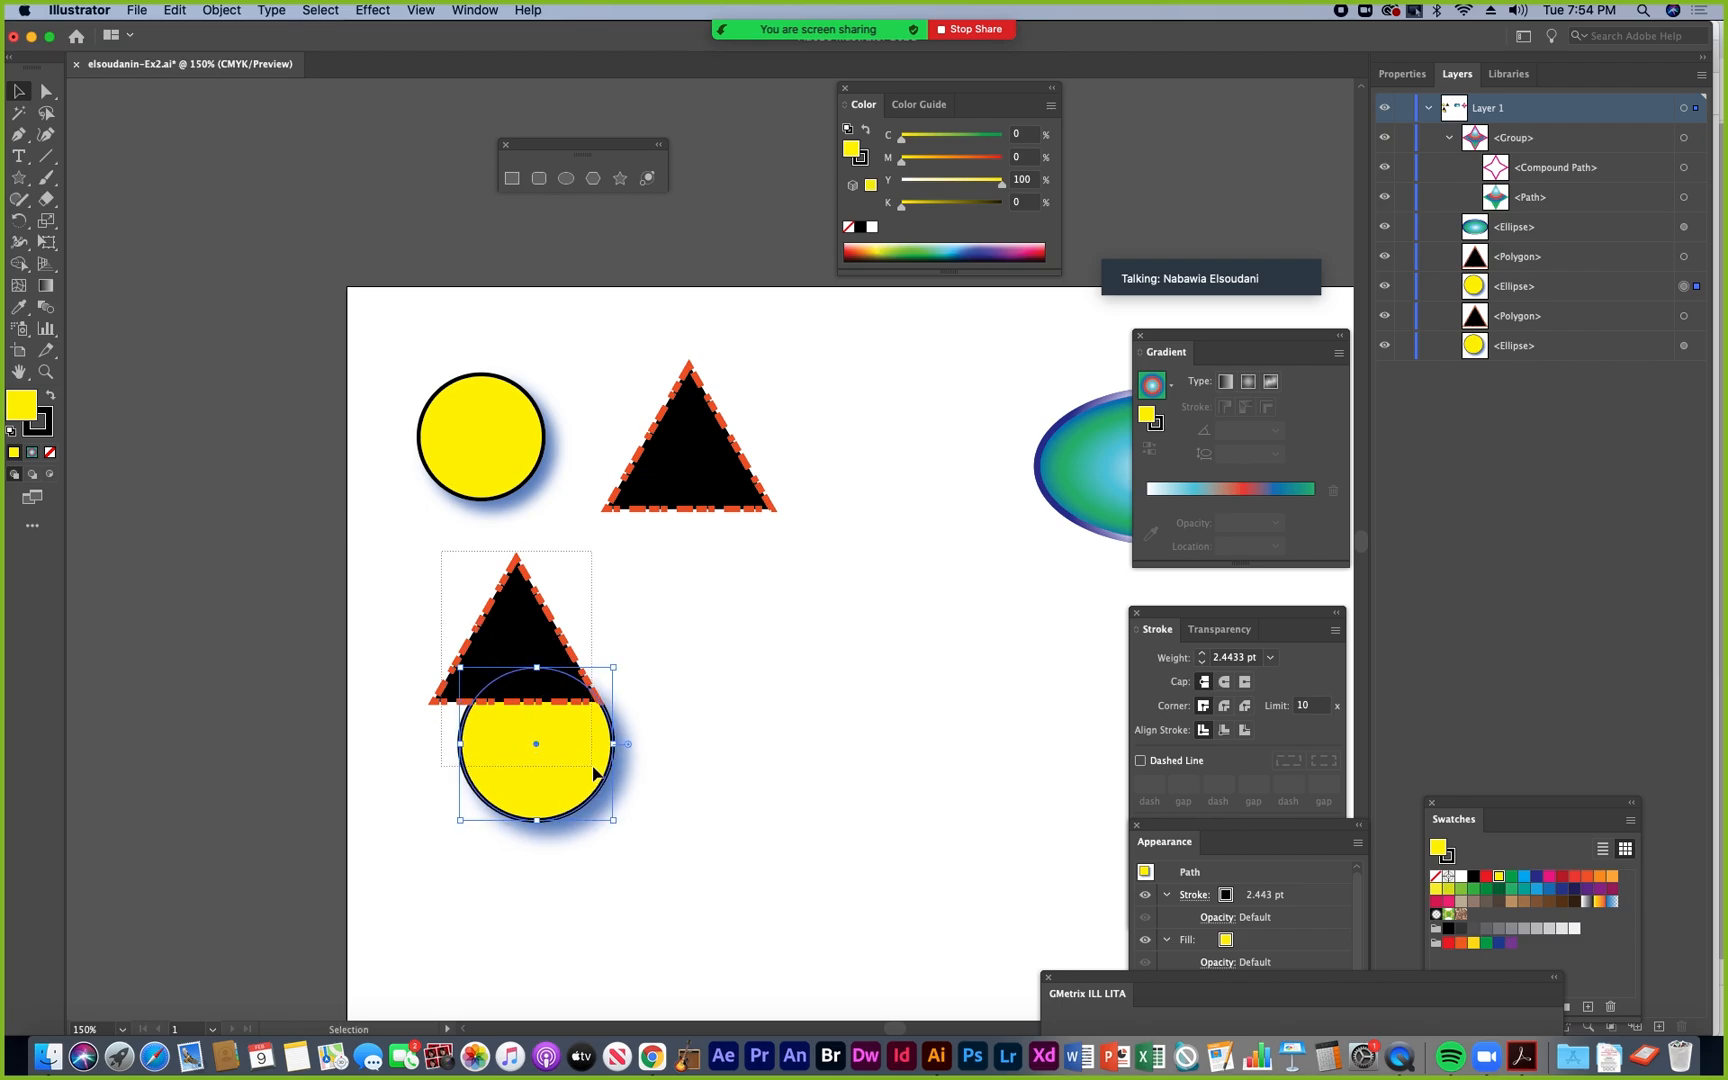
- Select the copied triangle and circle together and align their horizontal centers relative to the selection
left_click(465, 609)
left_click_drag(445, 575, 588, 836)
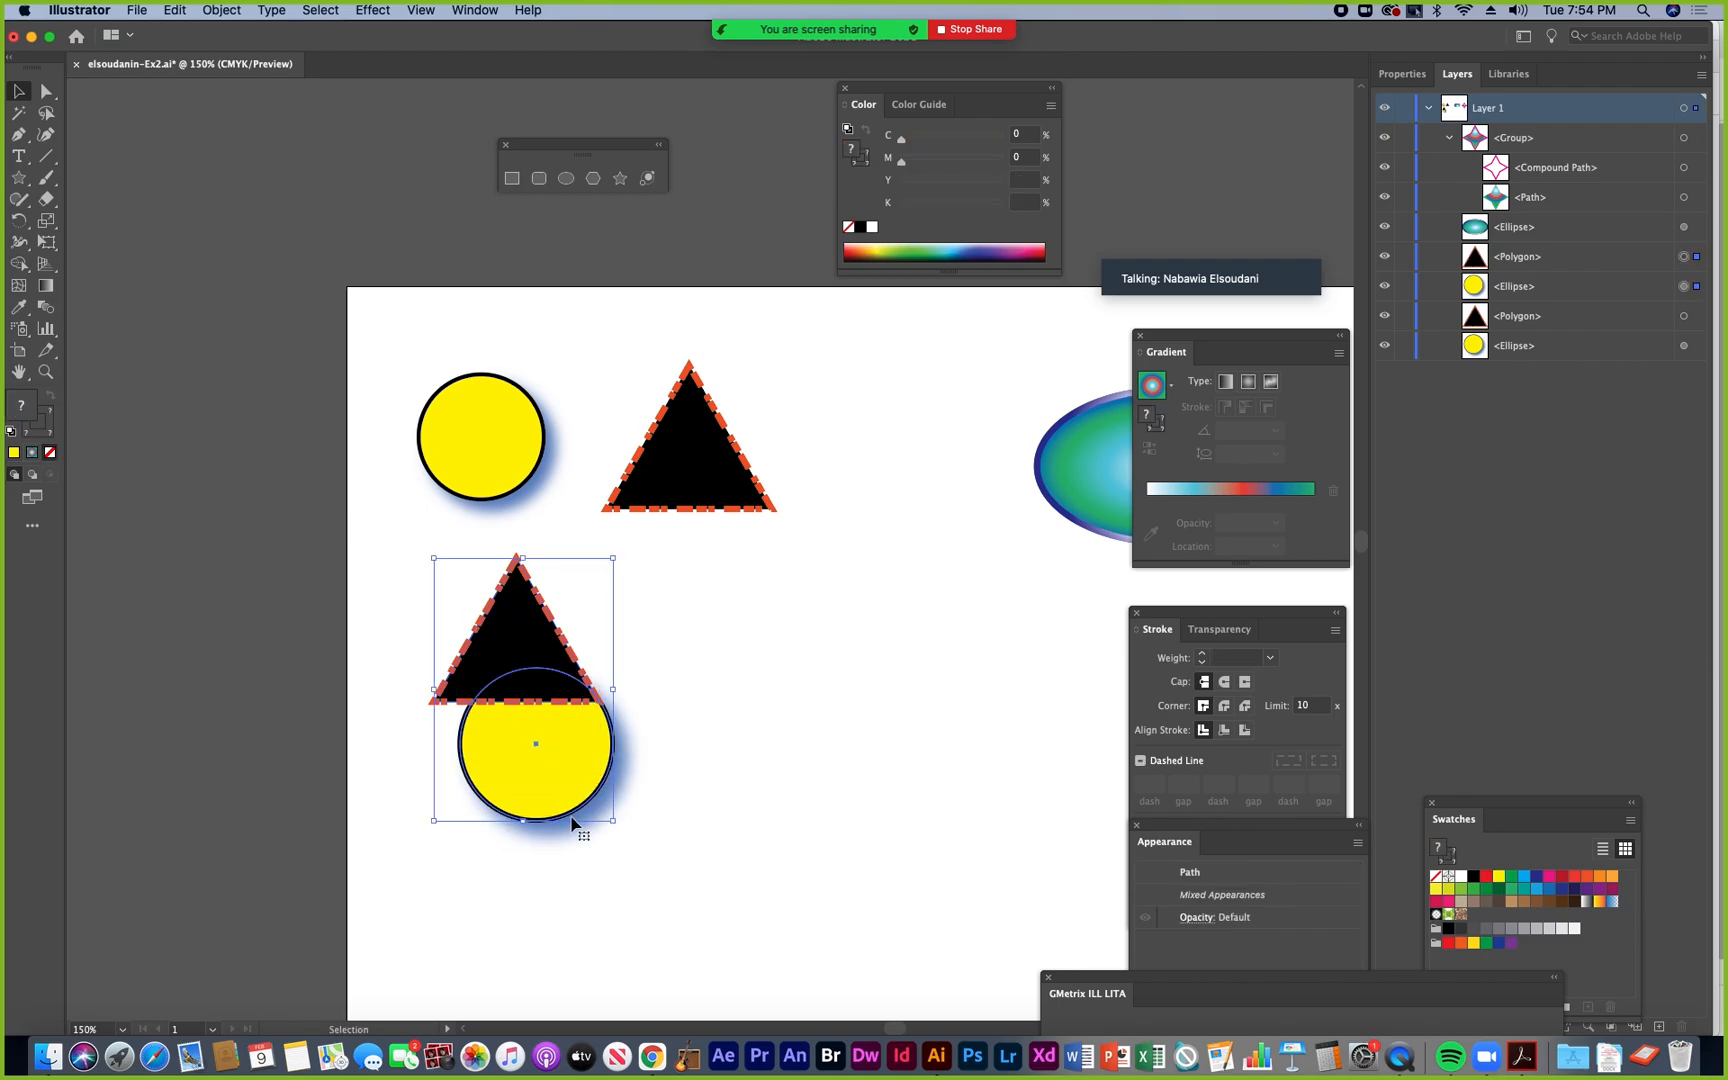
left_click(1402, 75)
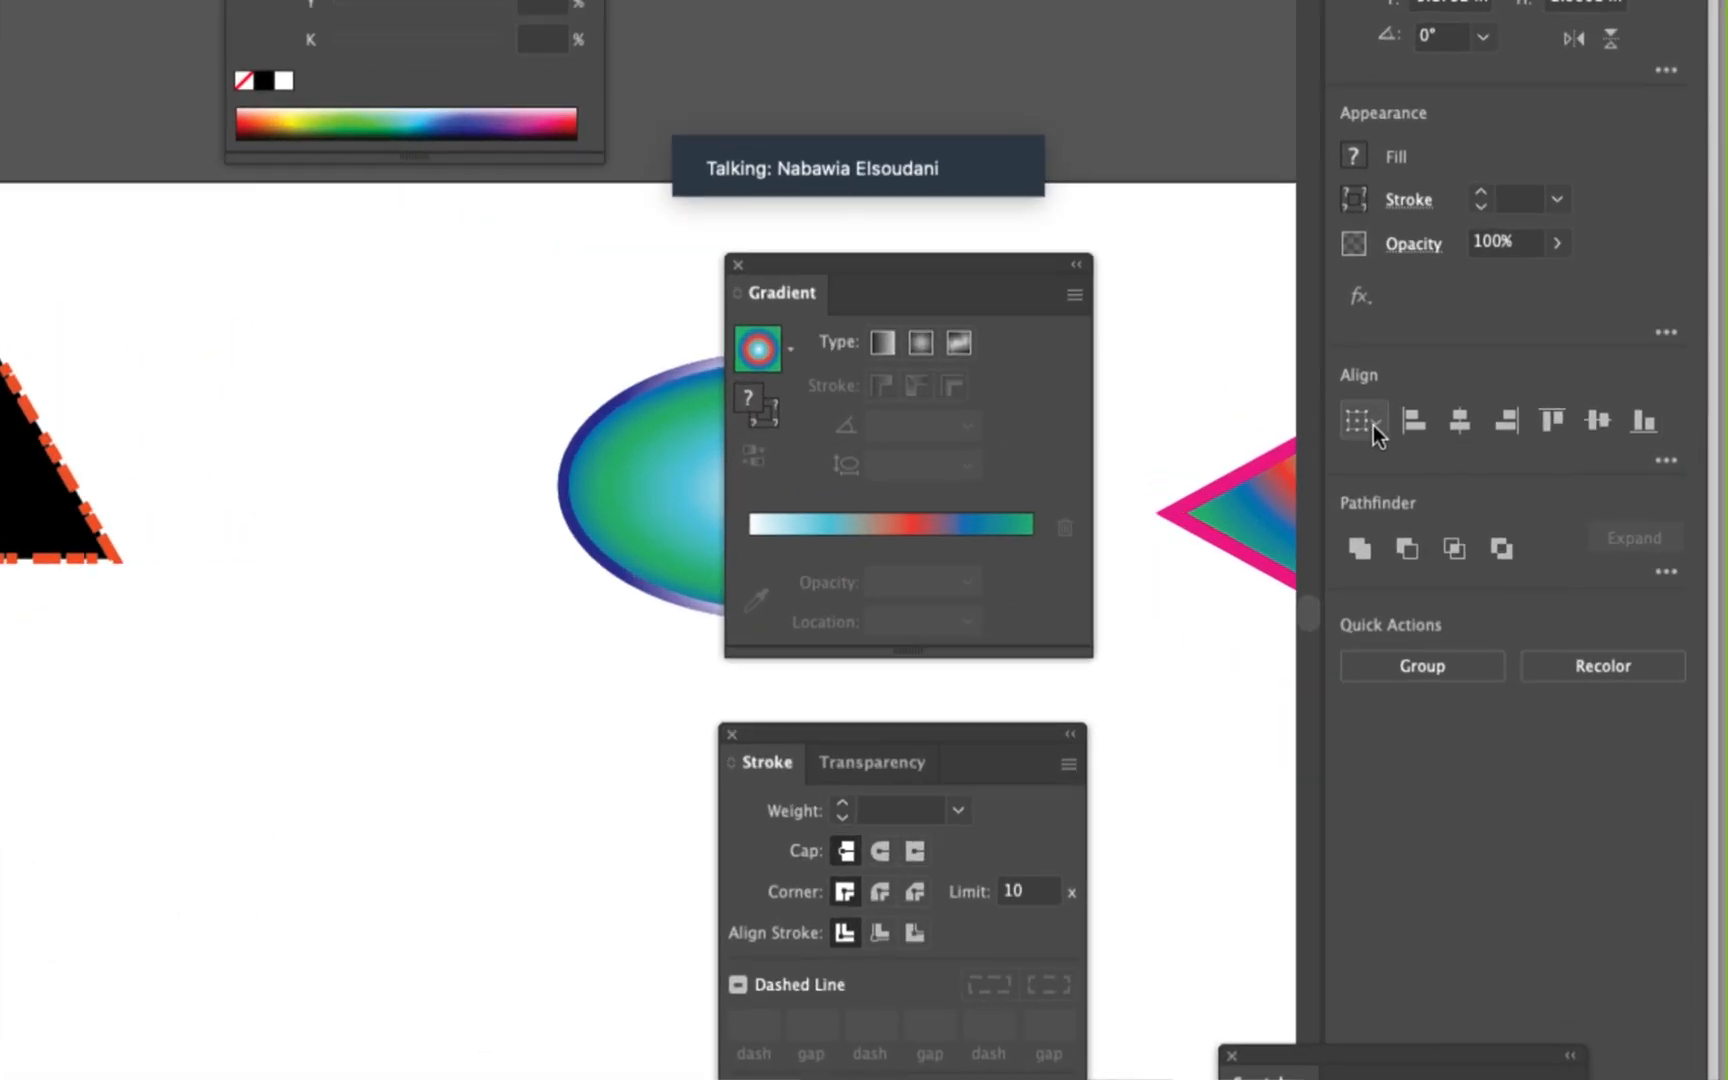
left_click(1512, 426)
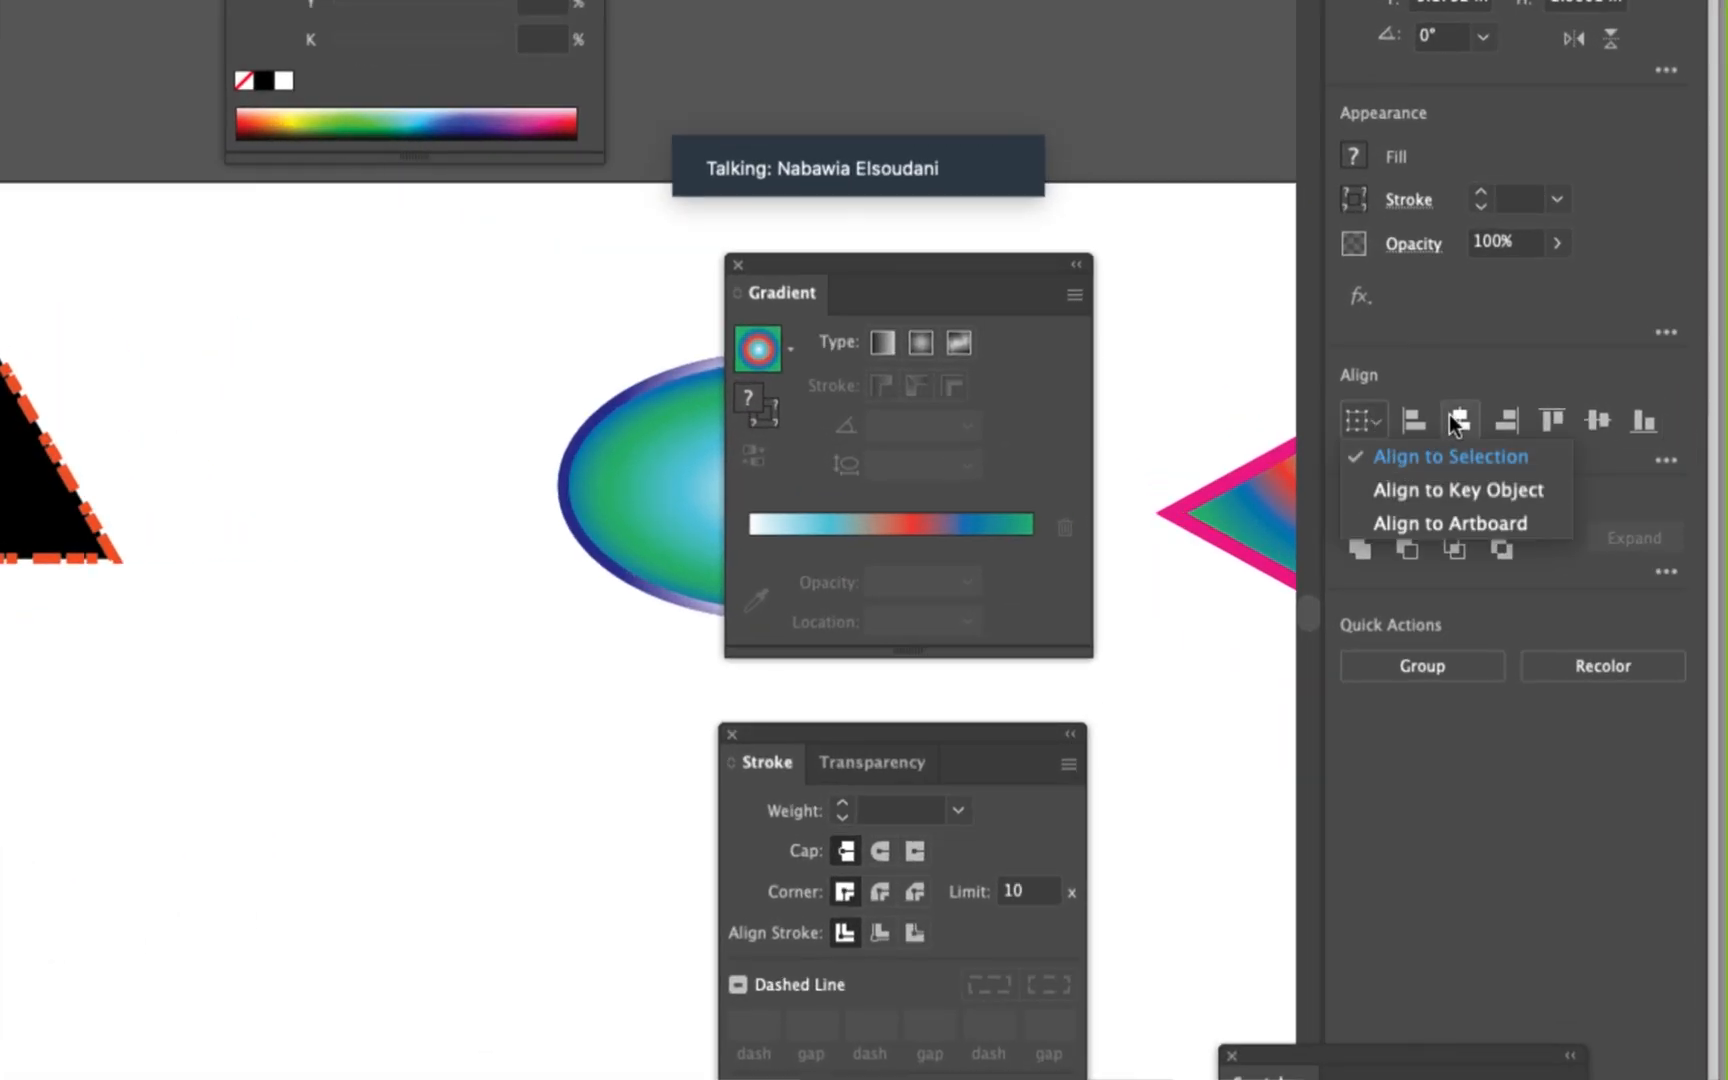
left_click(1474, 371)
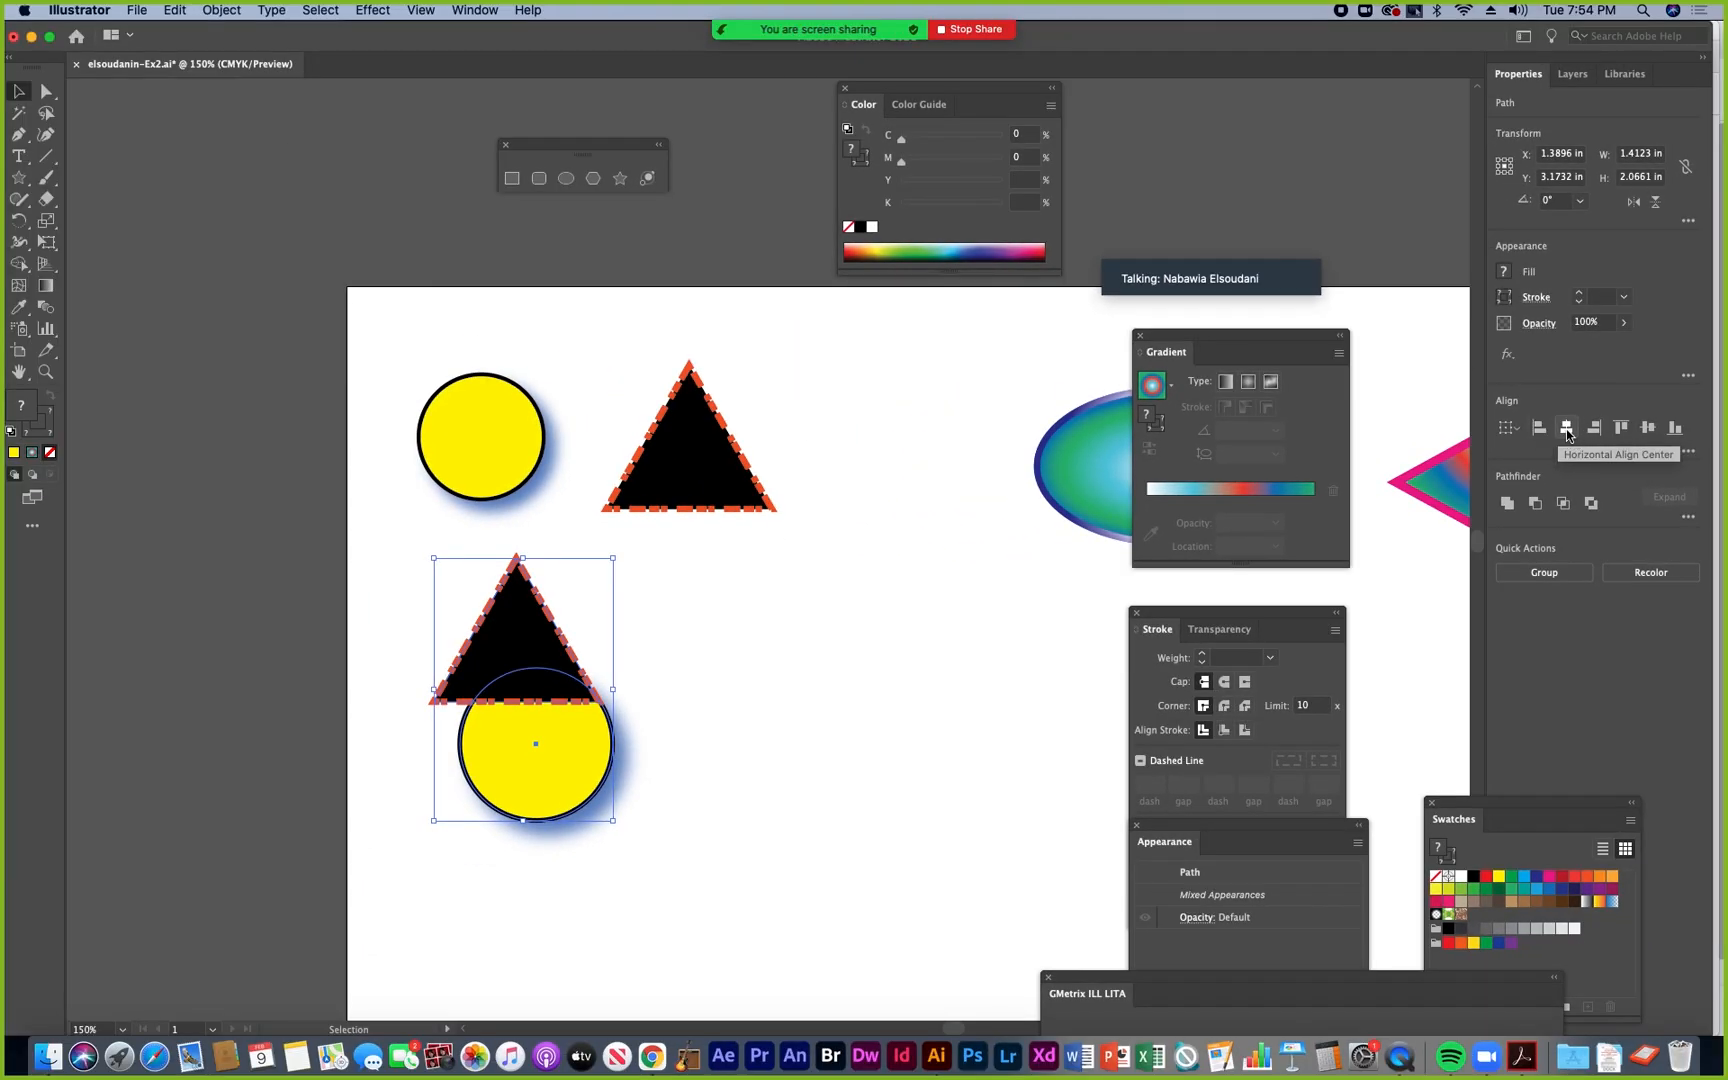
left_click(1567, 428)
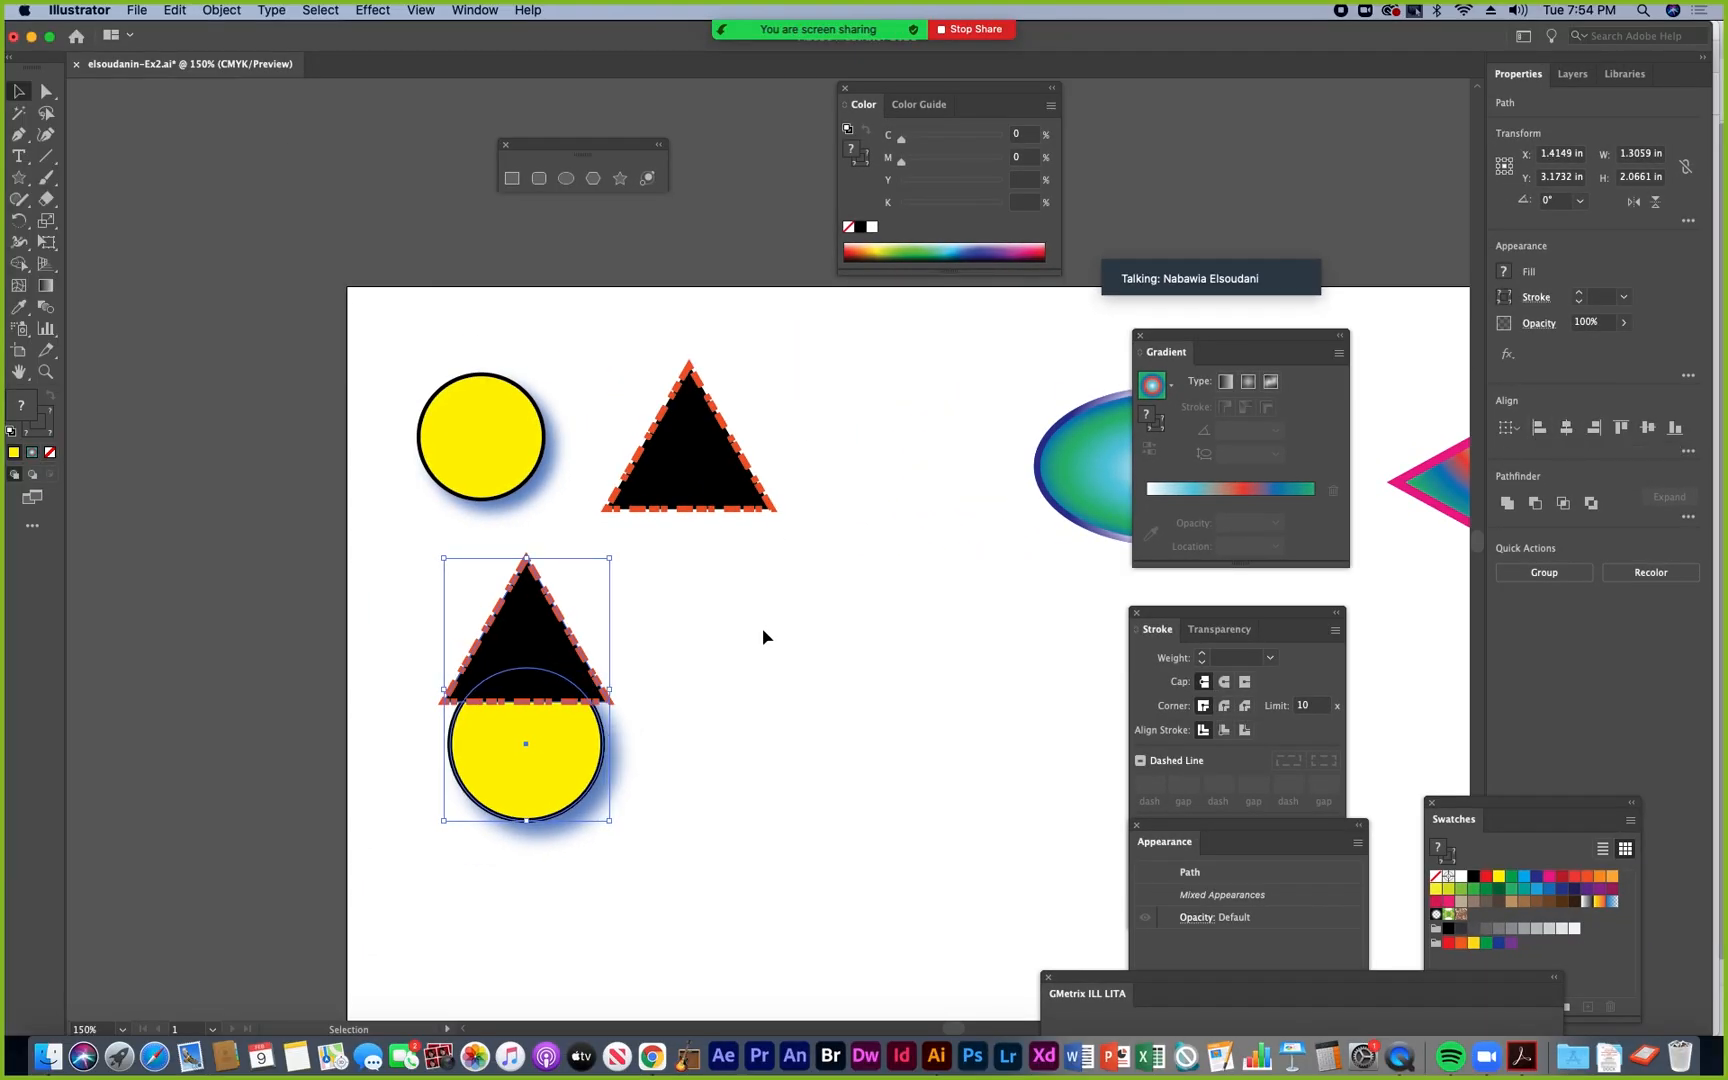
left_click(680, 680)
- Move the copied triangle down so it overlaps the lower half of the copied circle, slightly off-center
left_click_drag(689, 797, 602, 701)
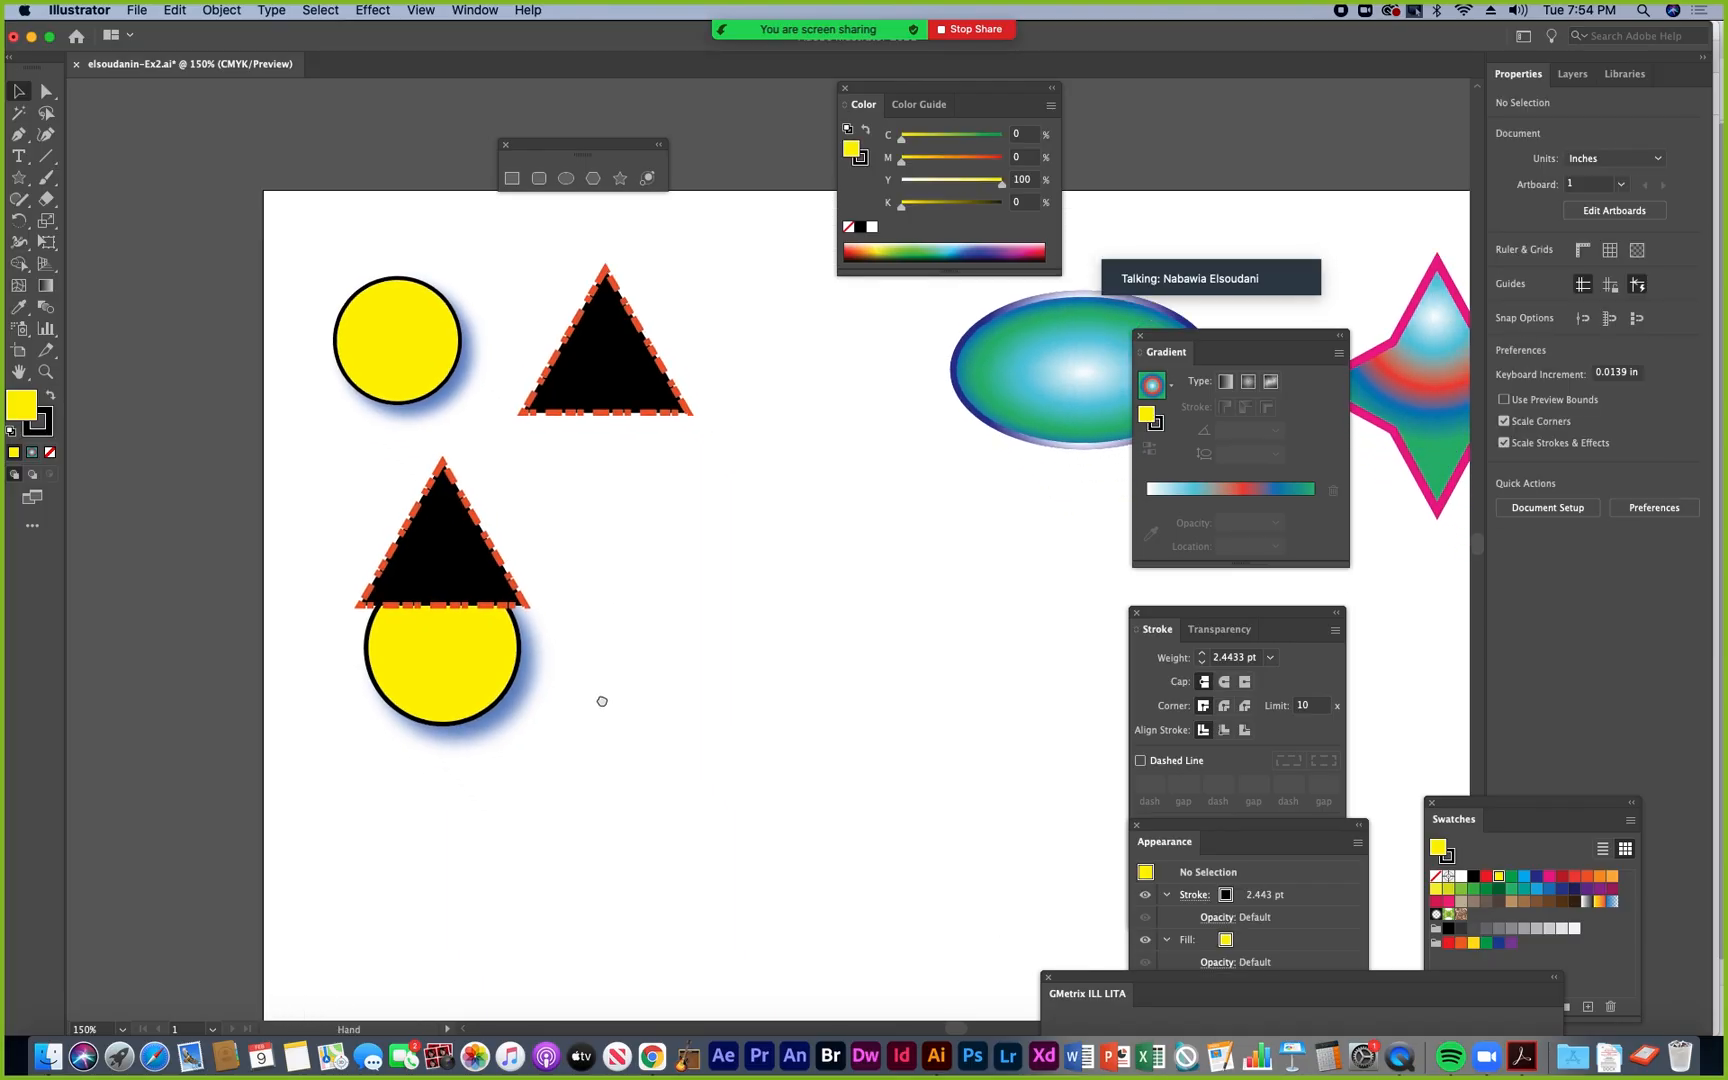
left_click_drag(451, 540, 455, 703)
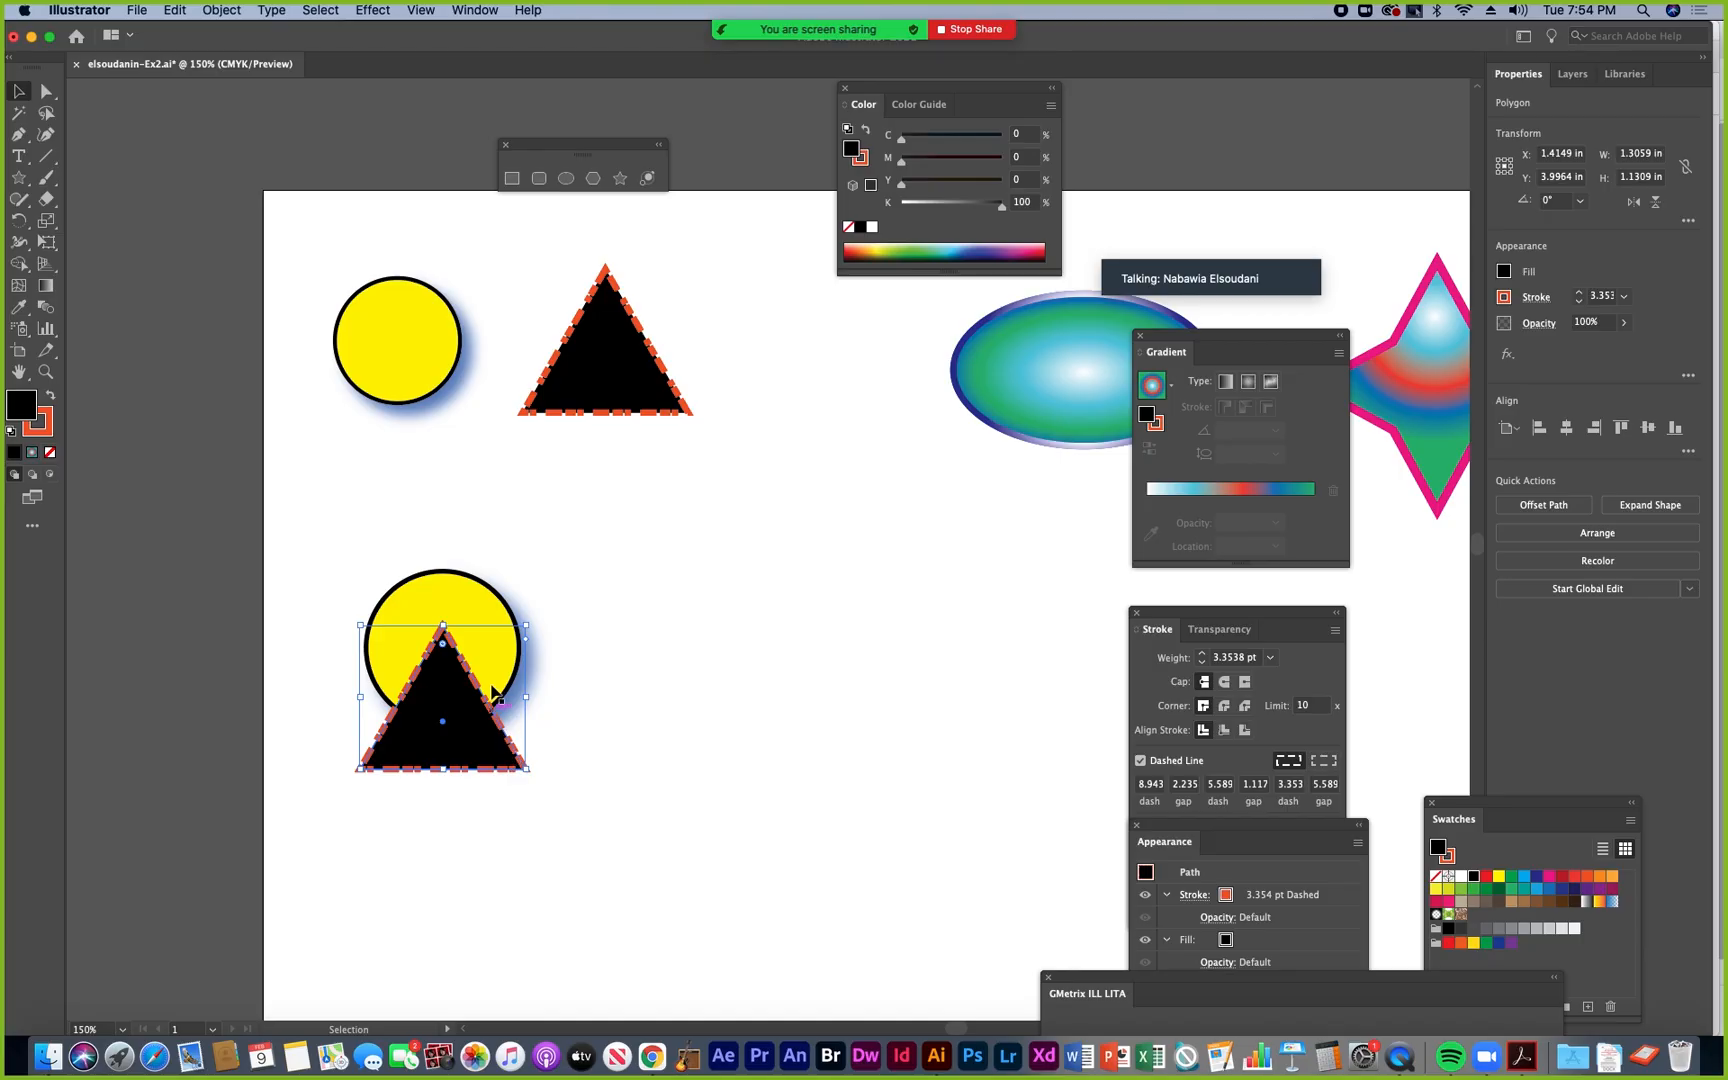
mouse_move(432, 720)
left_mouse_down()
mouse_move(424, 733)
mouse_move(447, 737)
left_mouse_up()
- Align the overlapping copied circle and triangle on their horizontal centers and group them
left_click_drag(350, 568, 510, 765)
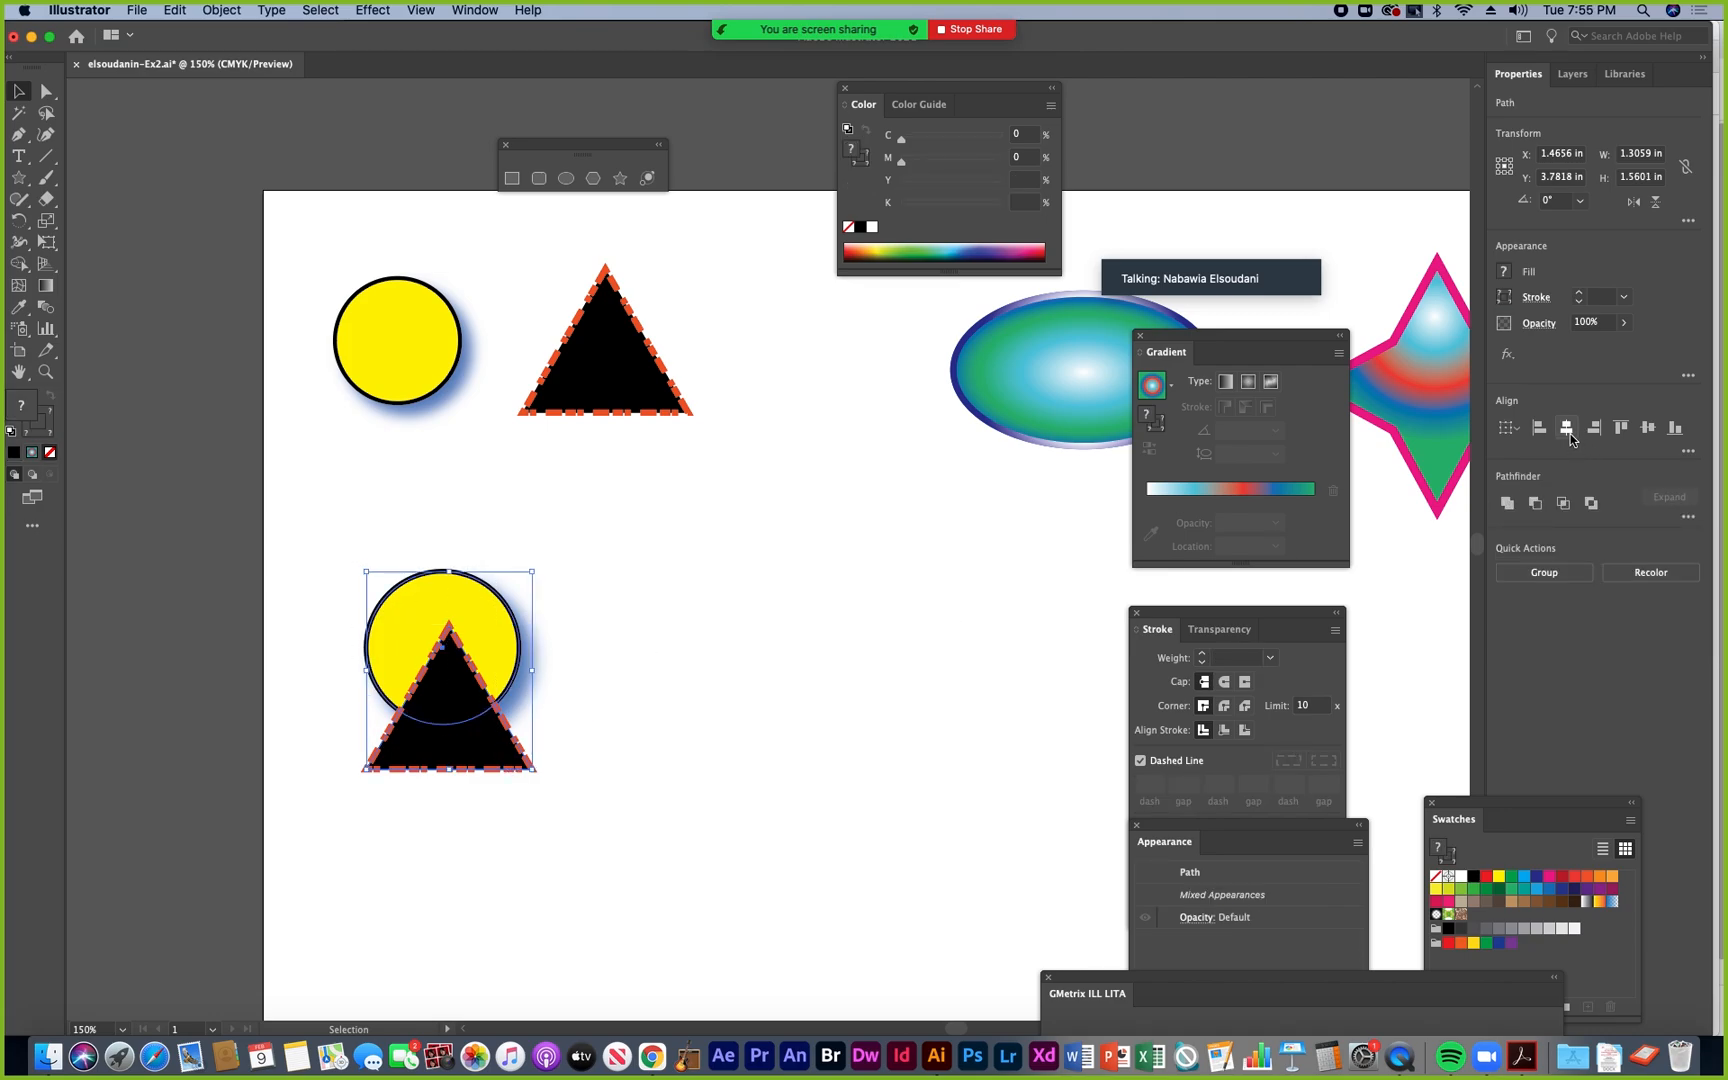
key("Left")
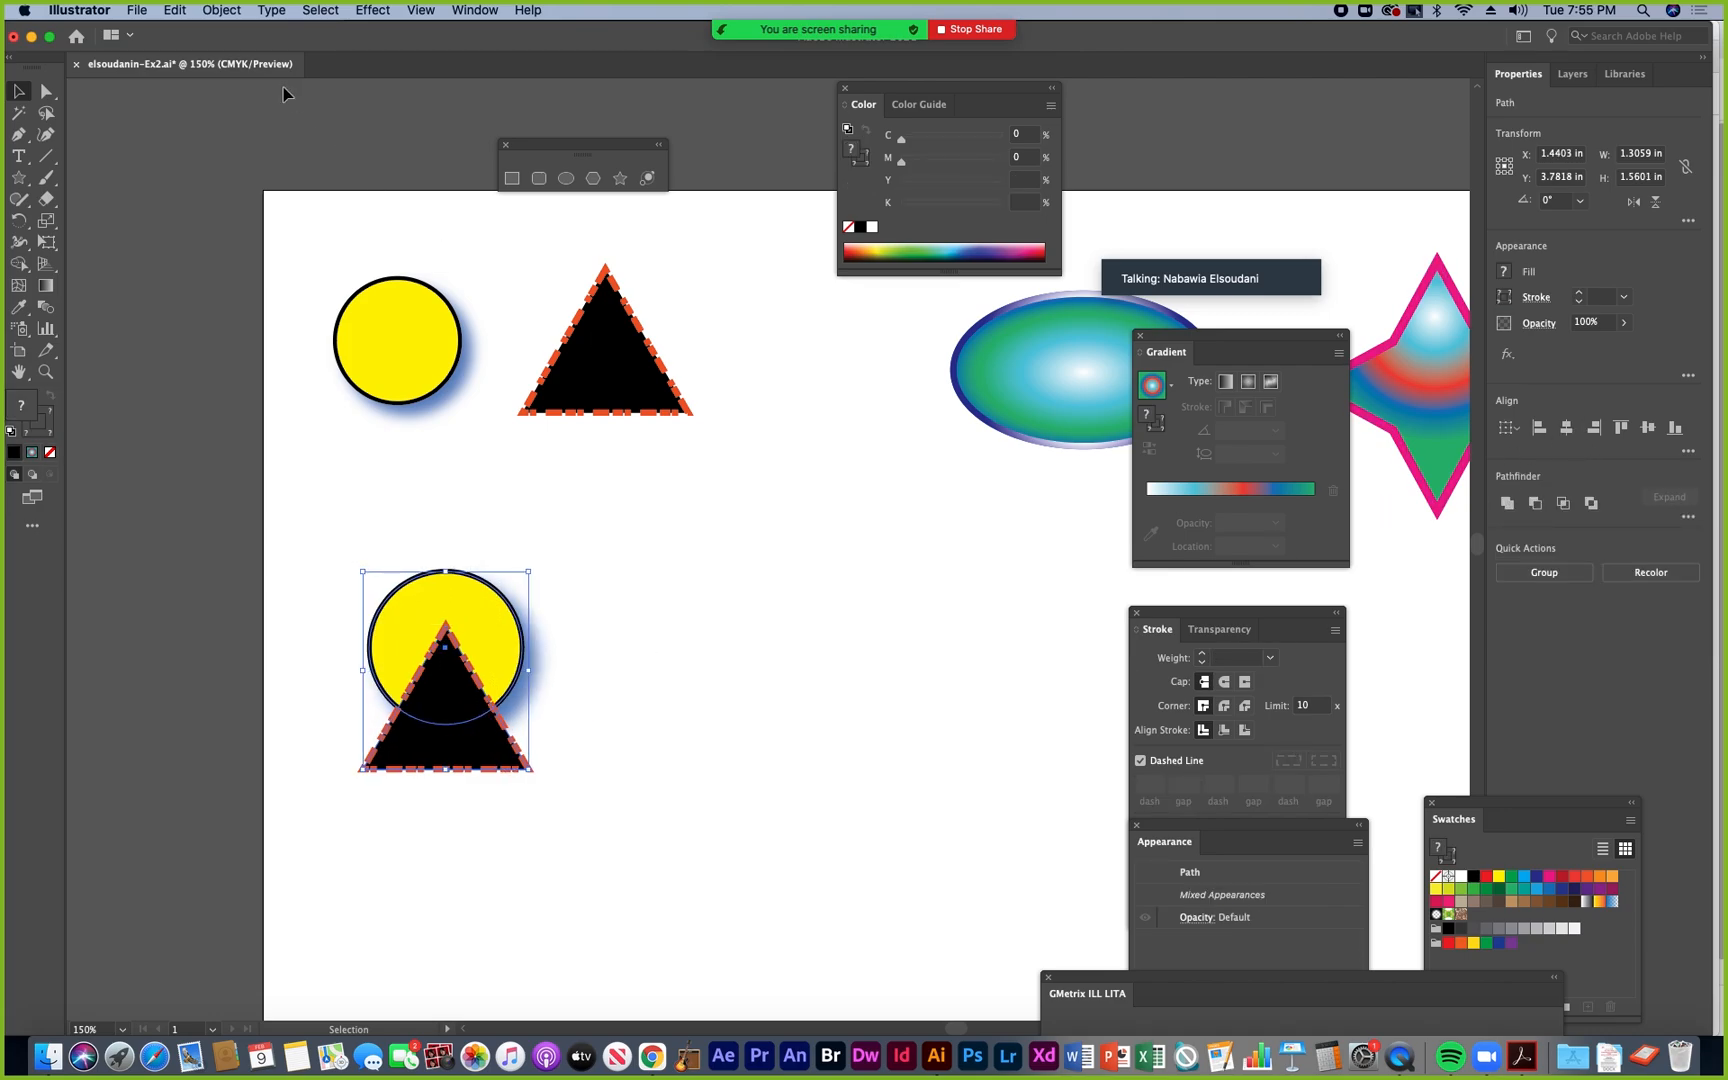
key("super+g")
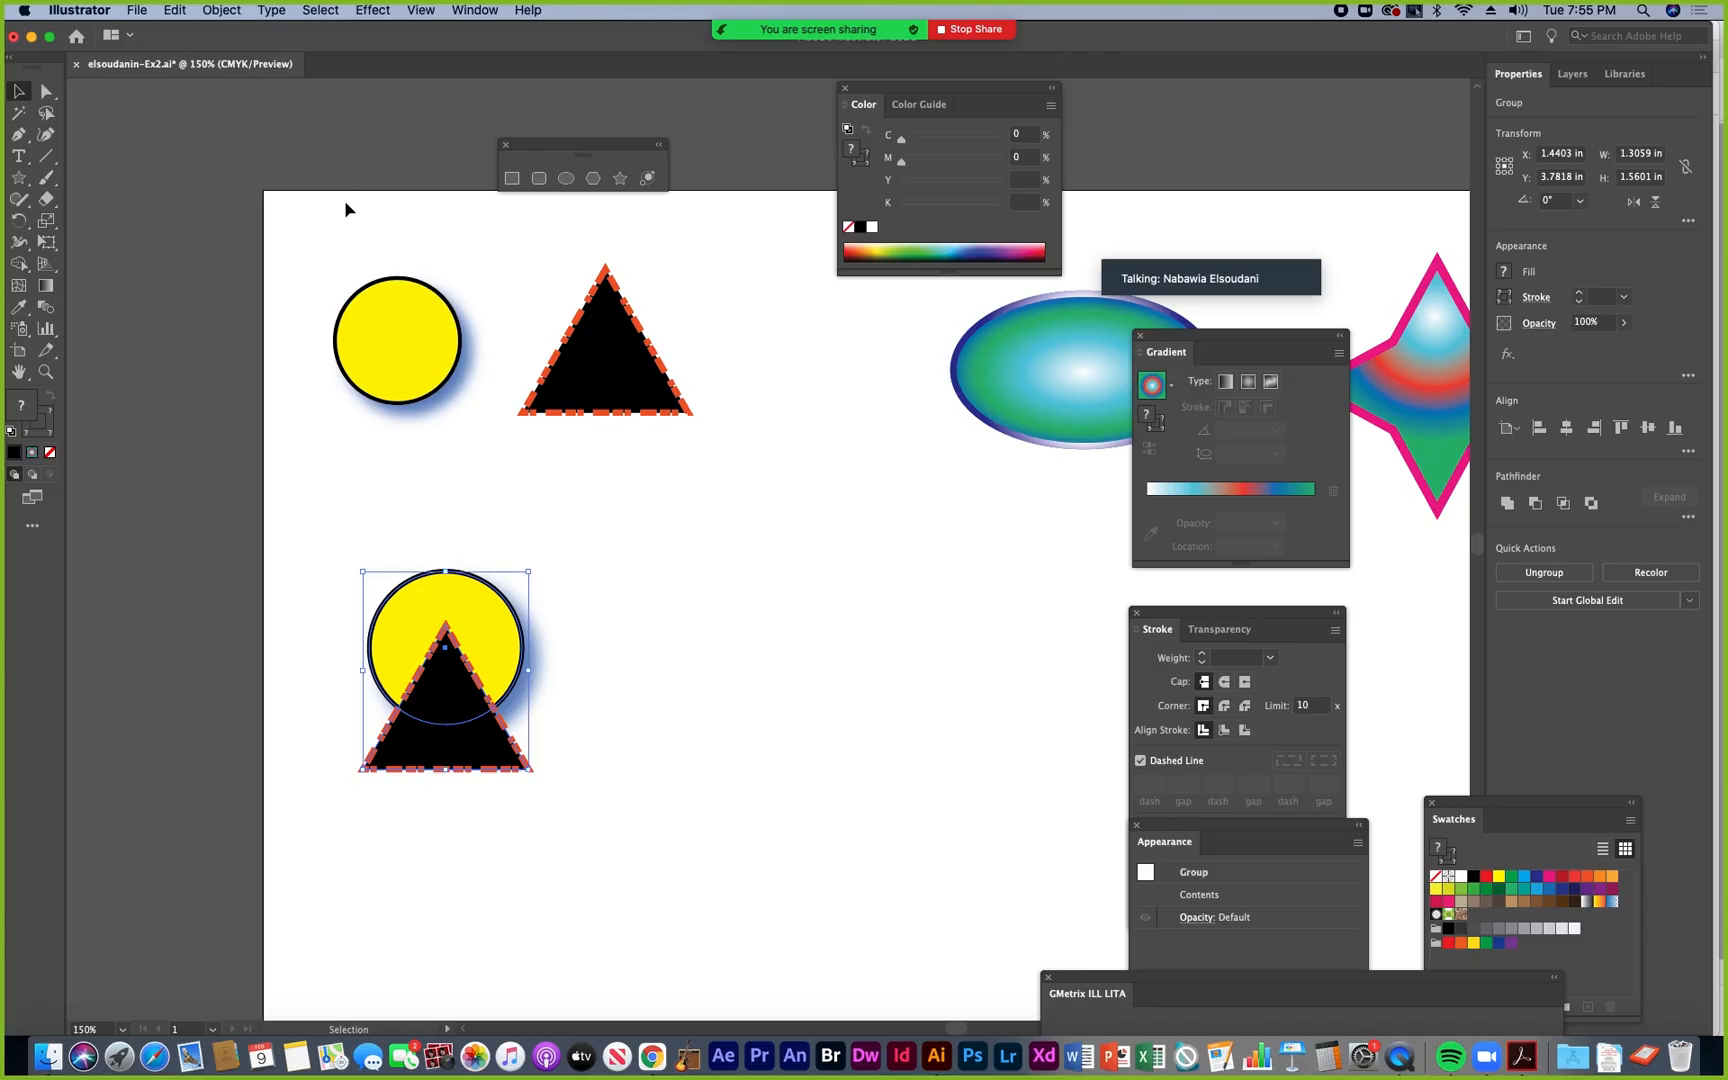
- Move the grouped design beneath the parent circle and scale it down proportionally to about 1.08 × 1.29 in
left_click_drag(466, 622, 403, 570)
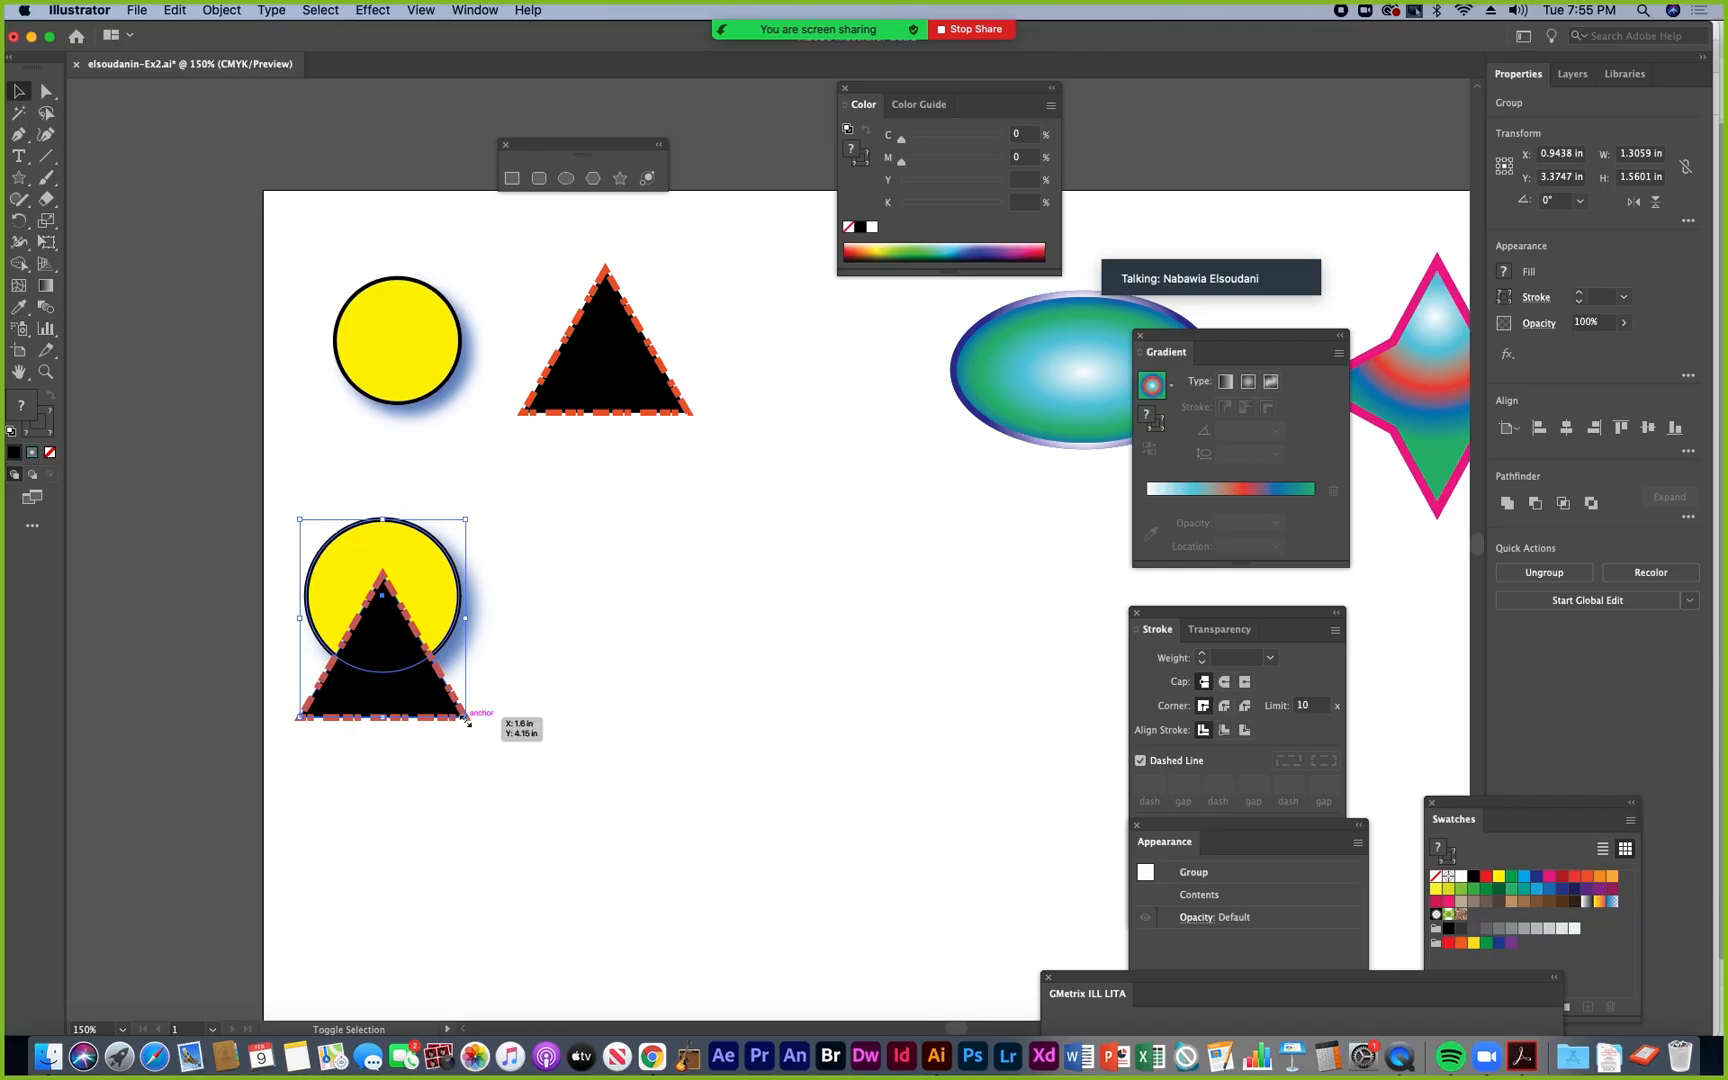
left_click_drag(466, 718, 440, 686)
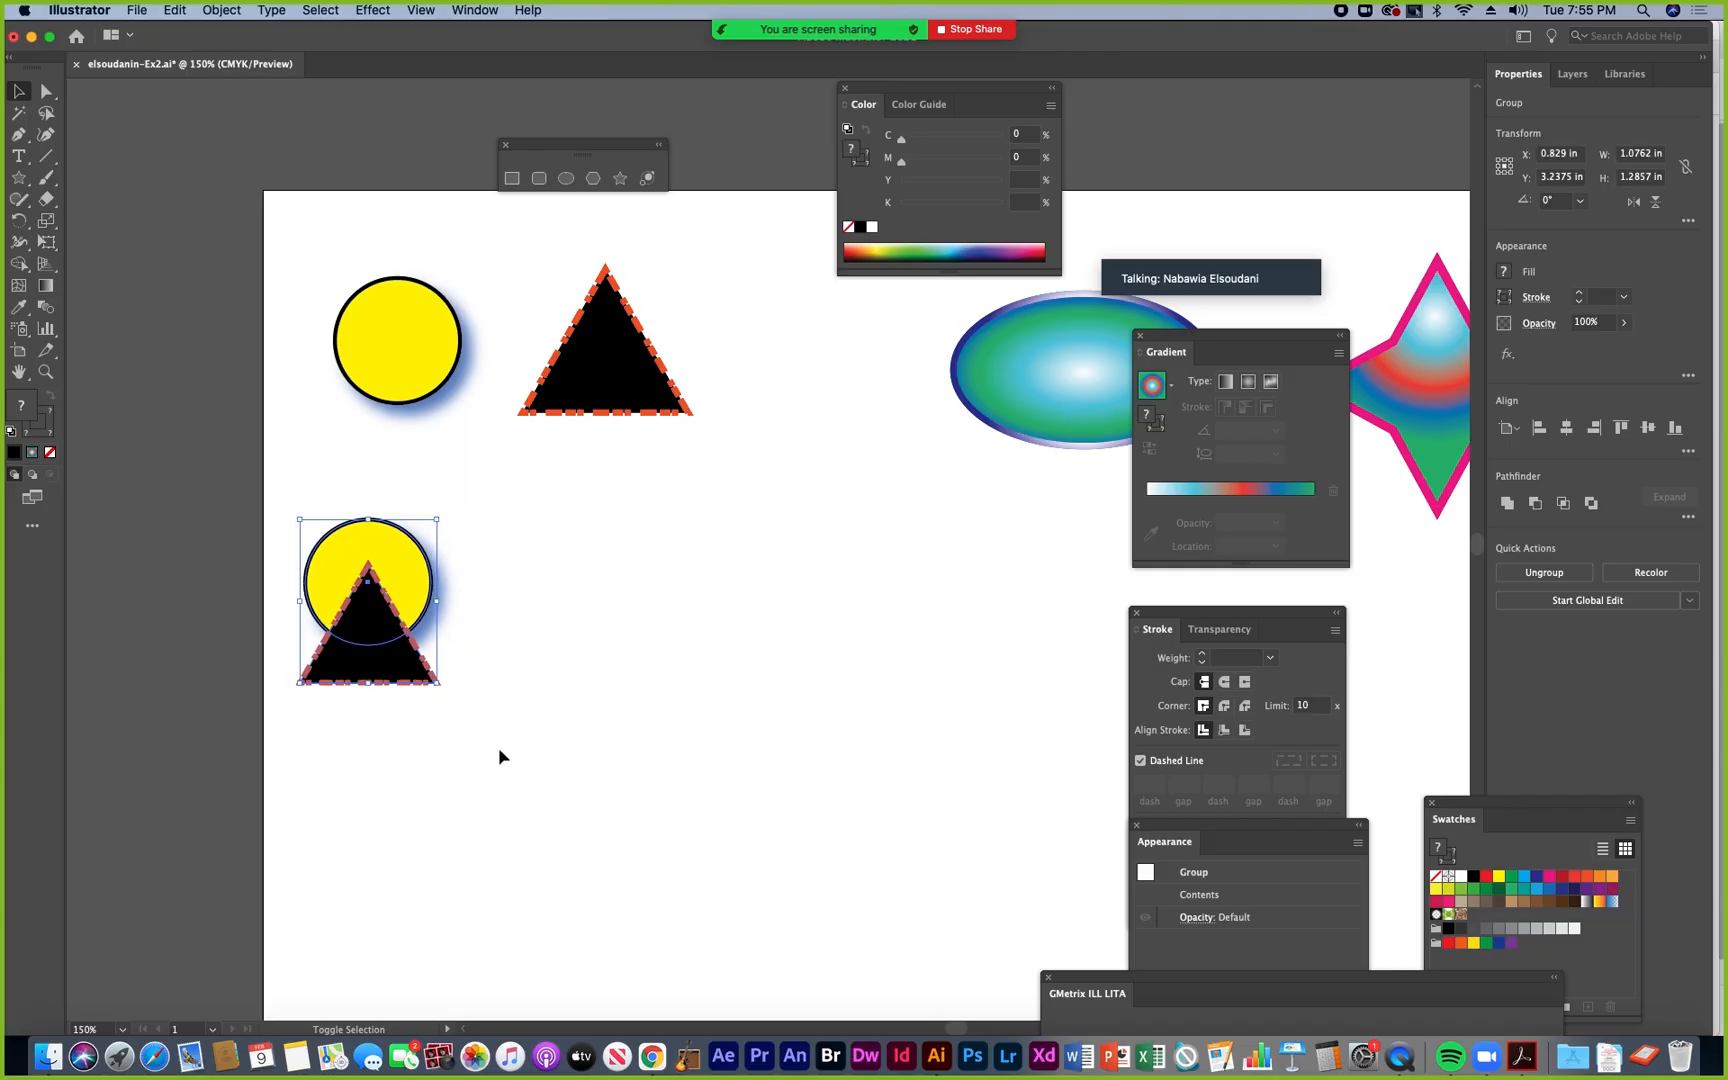
left_click(526, 610)
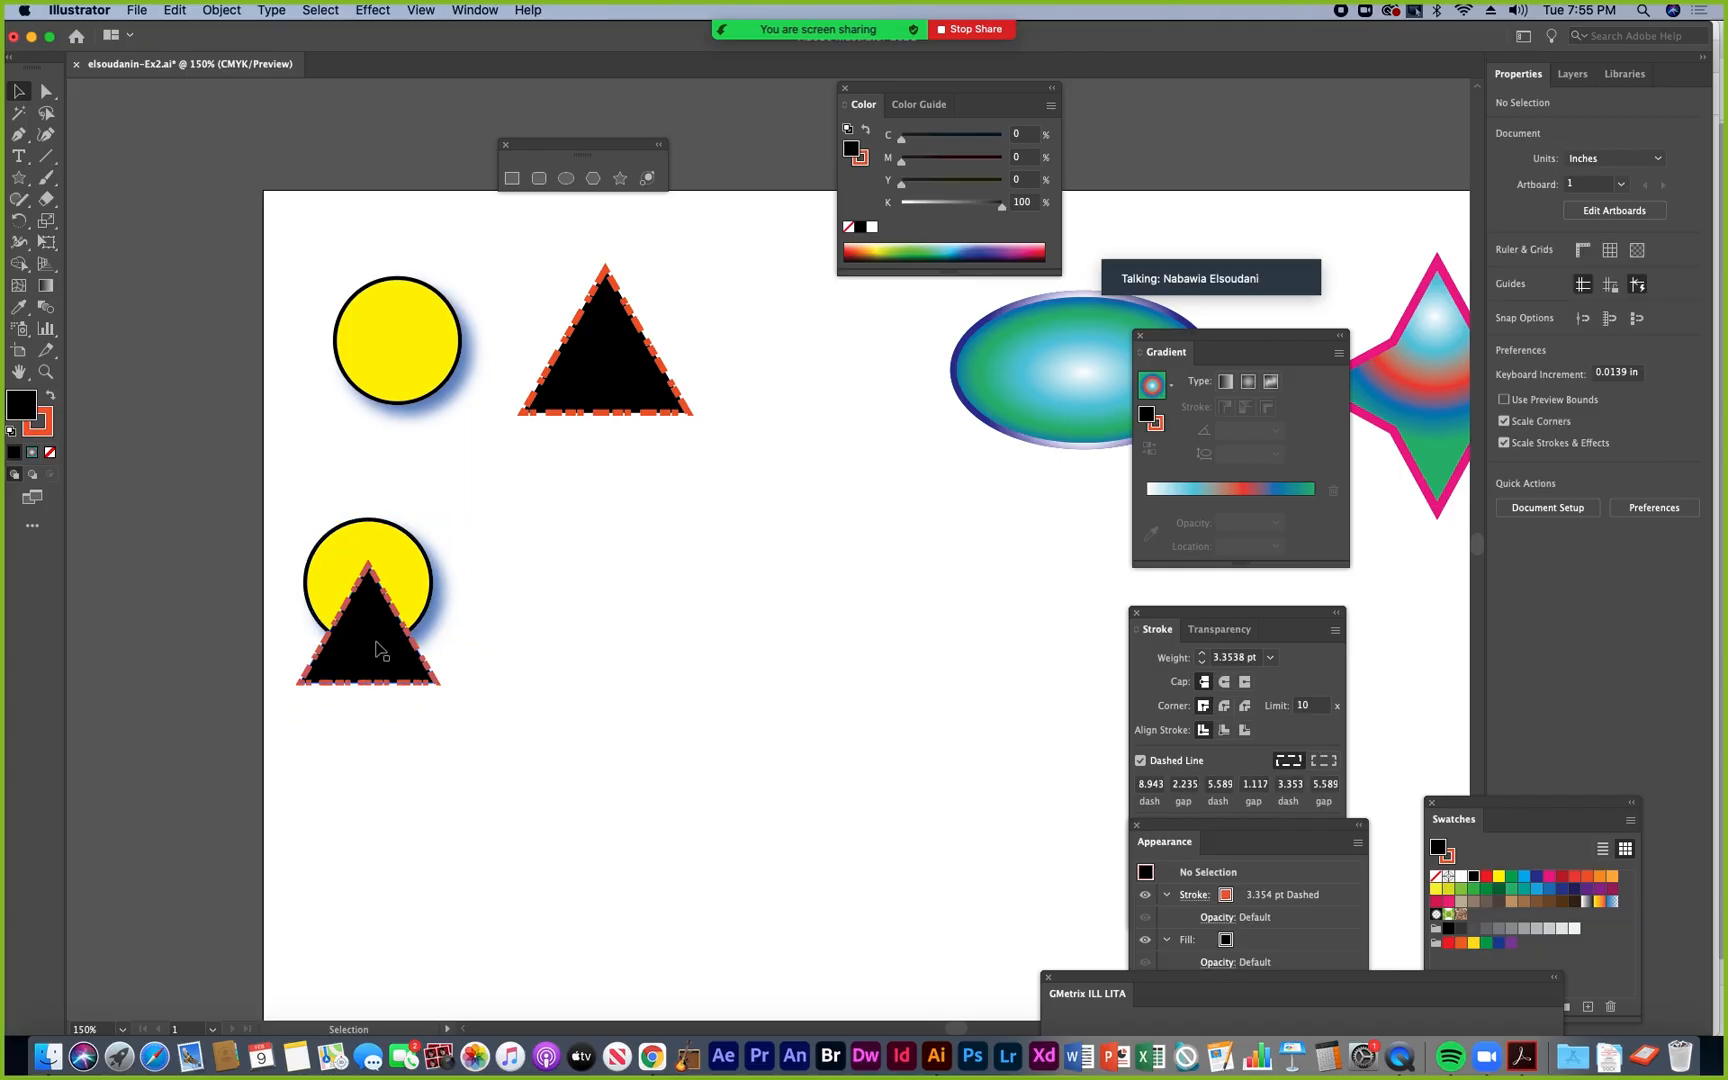
- Turn off Scale Strokes & Effects in the General preferences
left_click(405, 579)
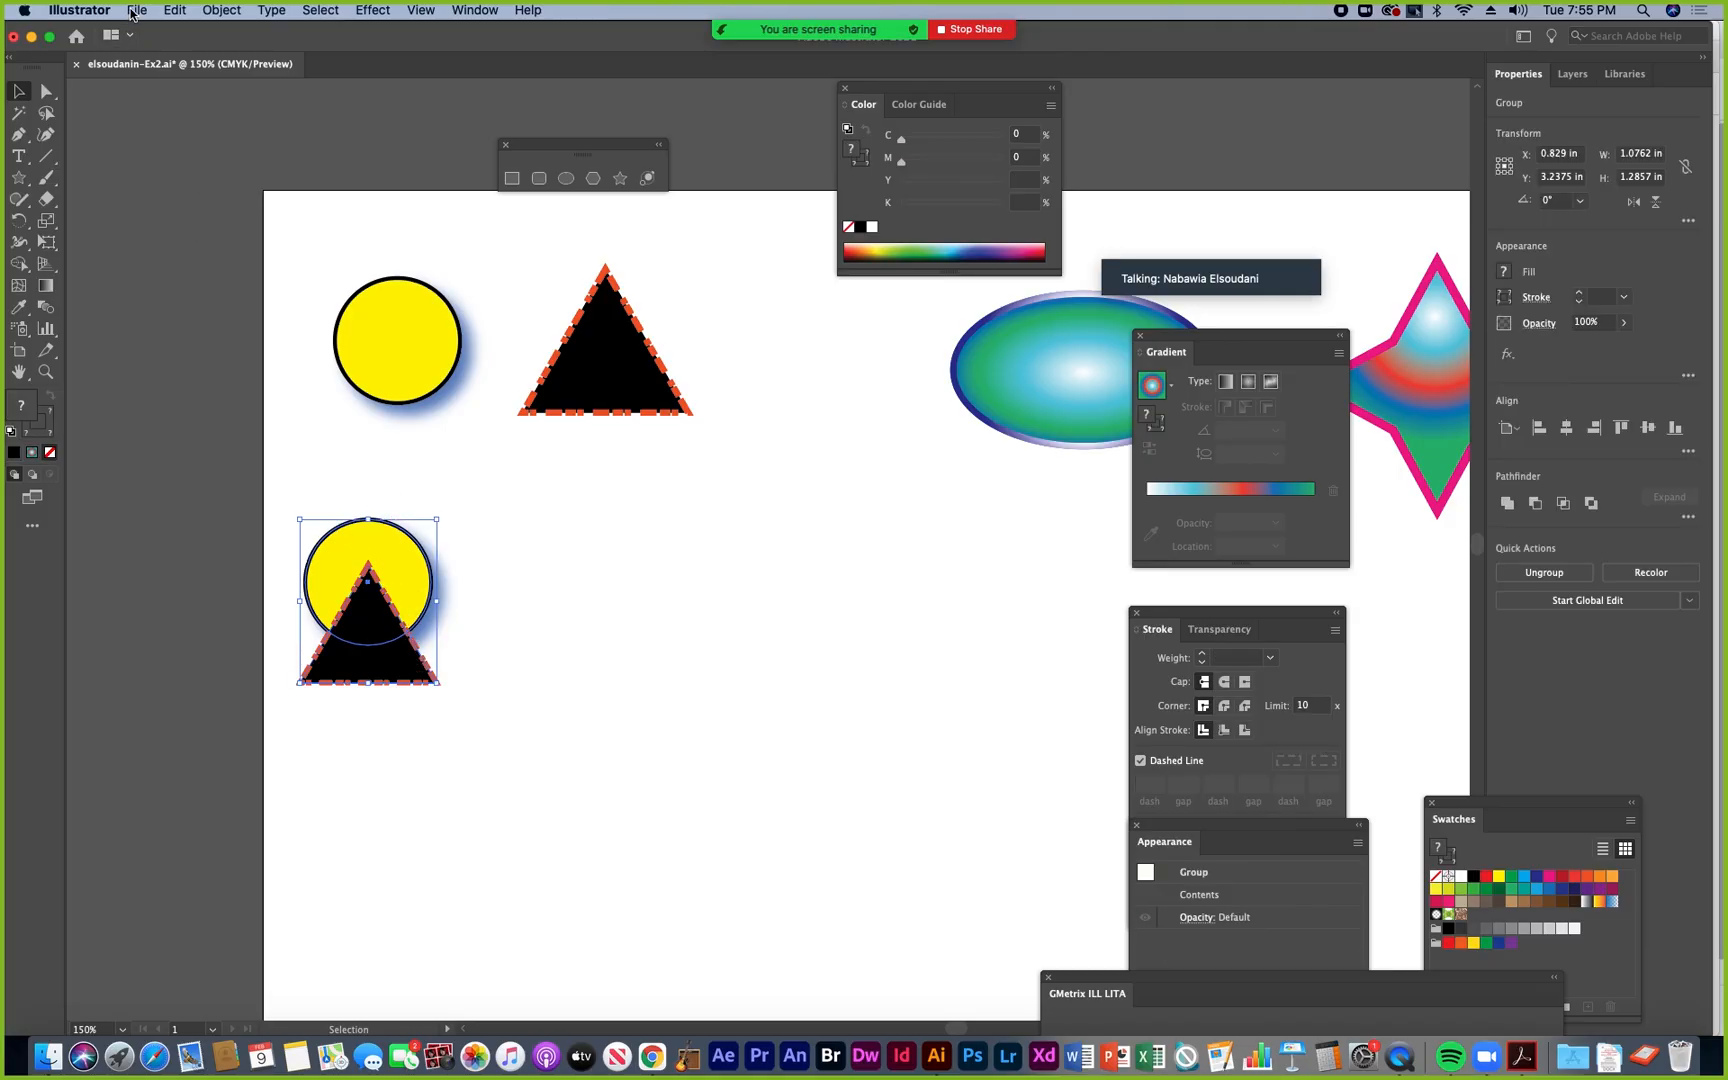
left_click(71, 12)
mouse_move(86, 64)
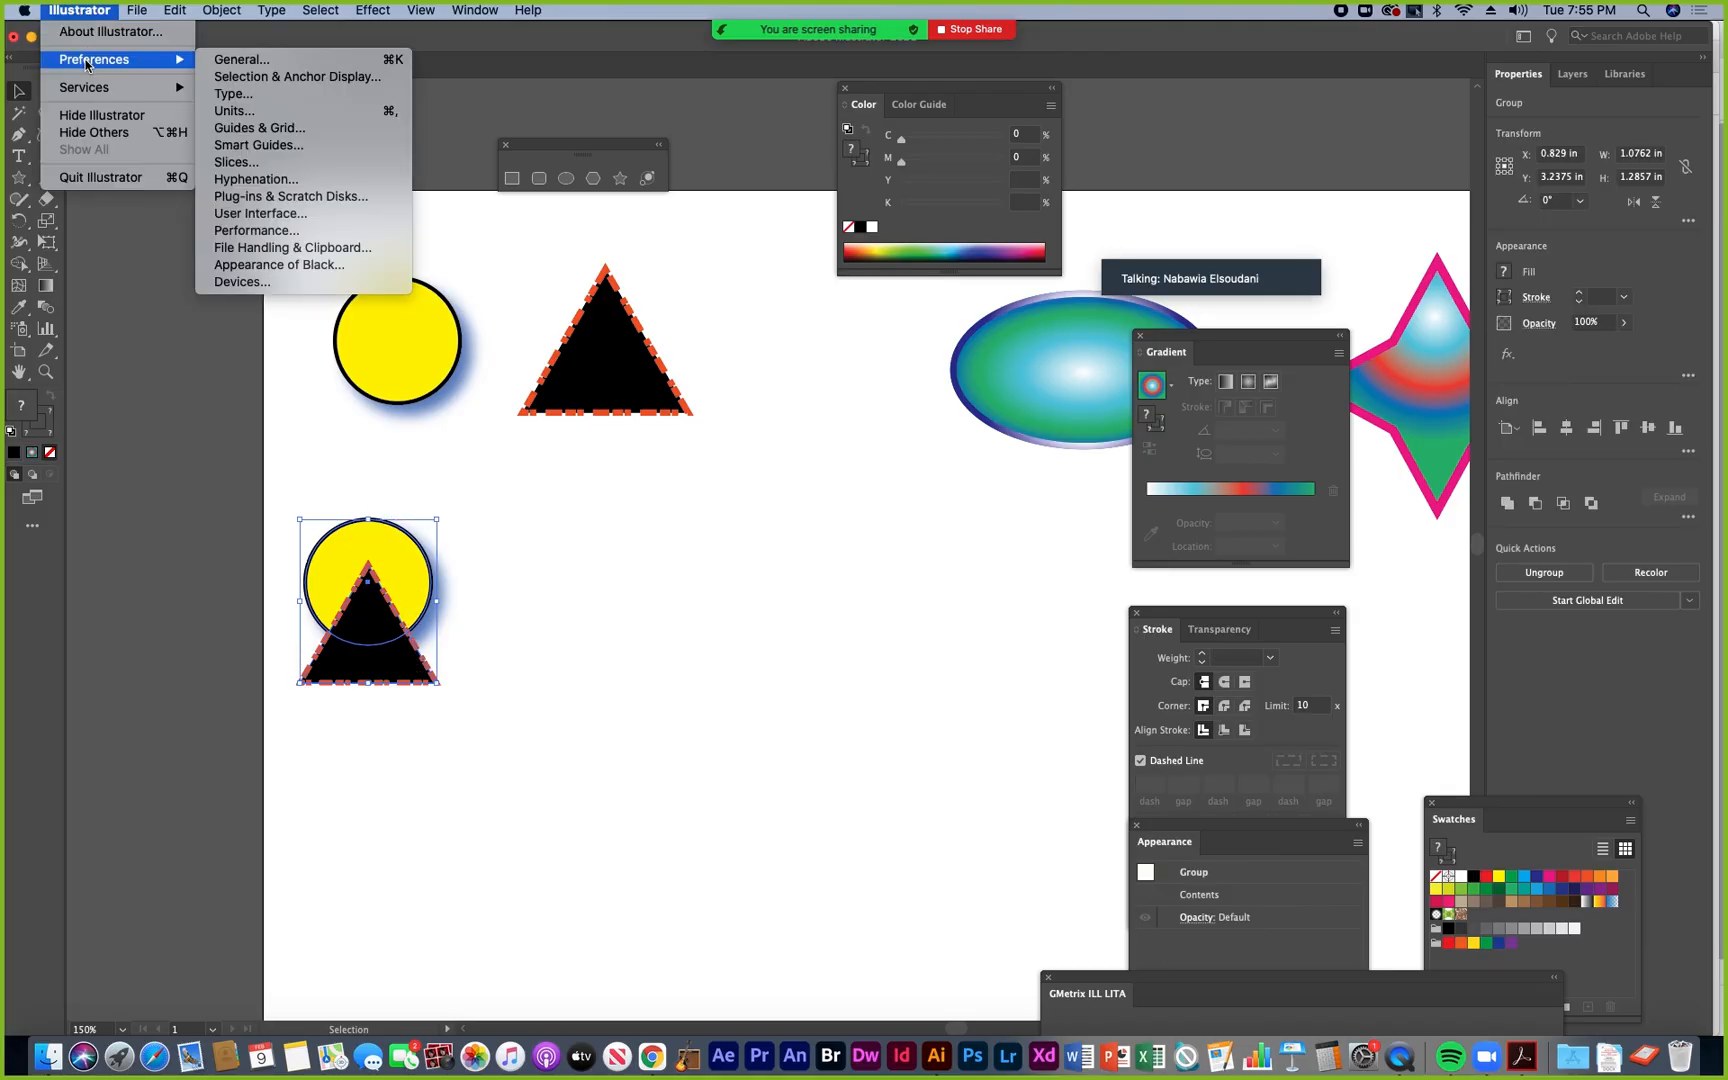
left_click(228, 60)
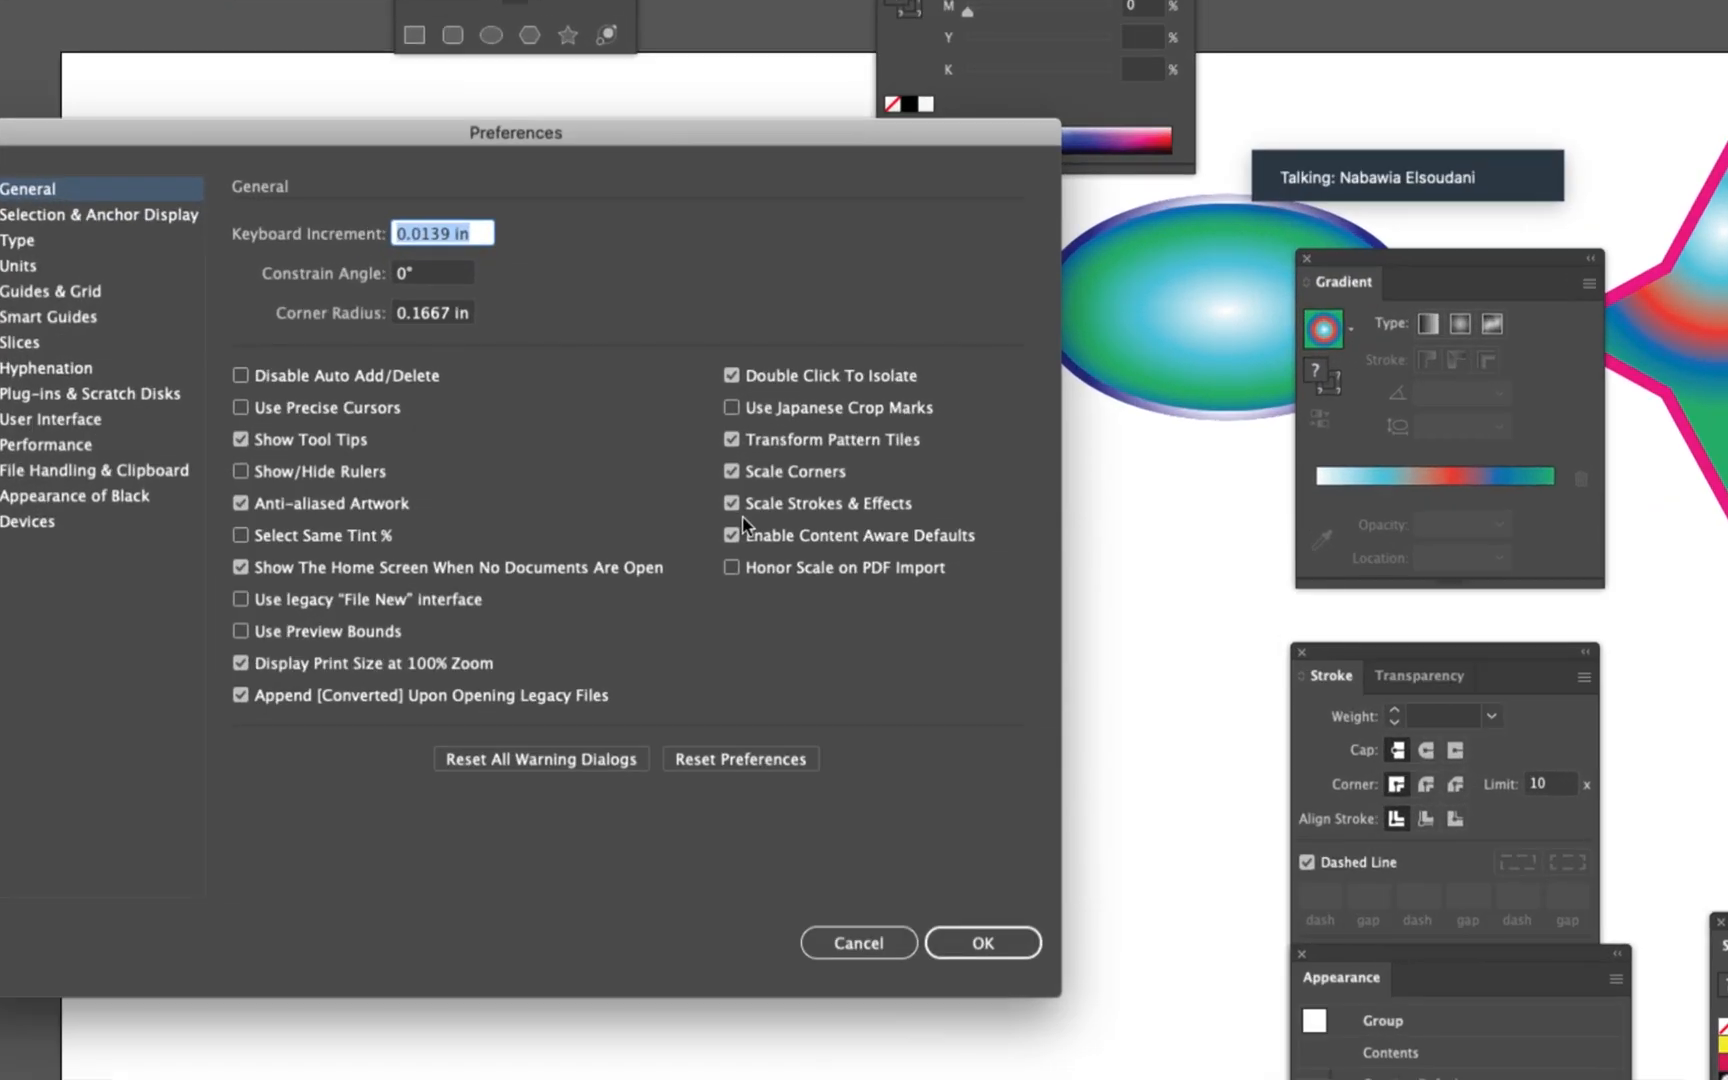
left_click(735, 507)
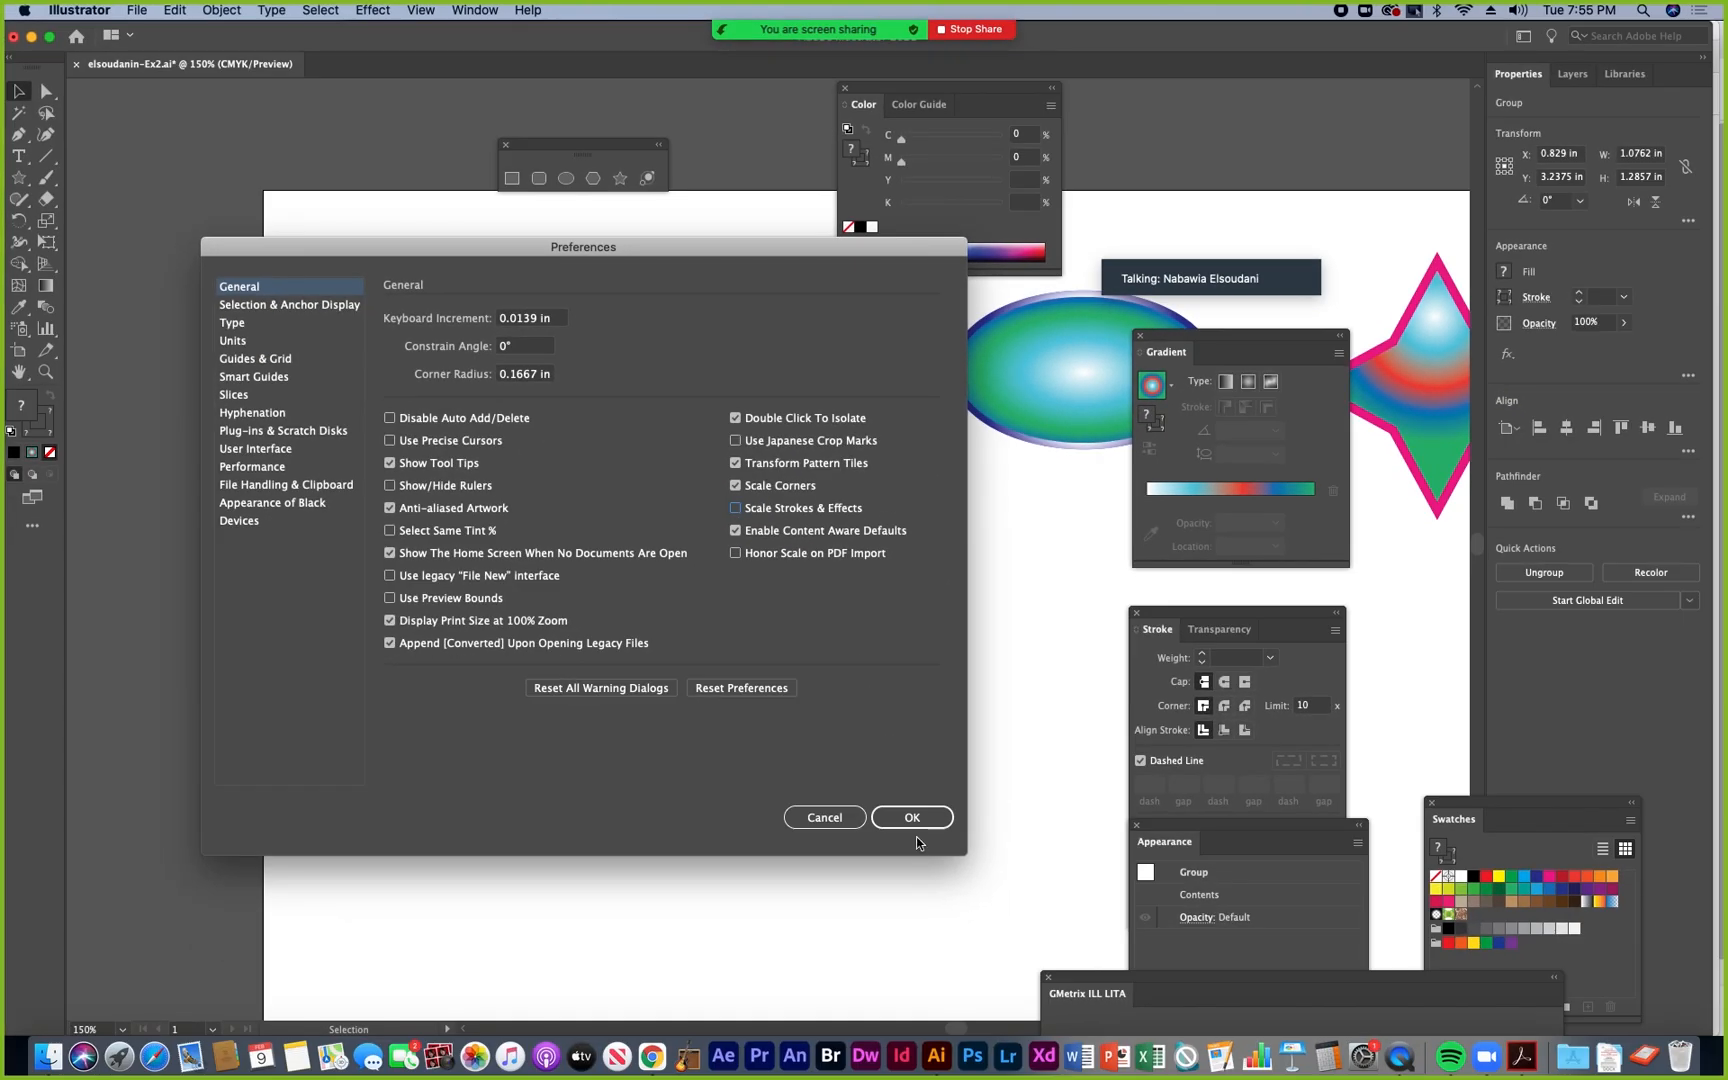
left_click(978, 934)
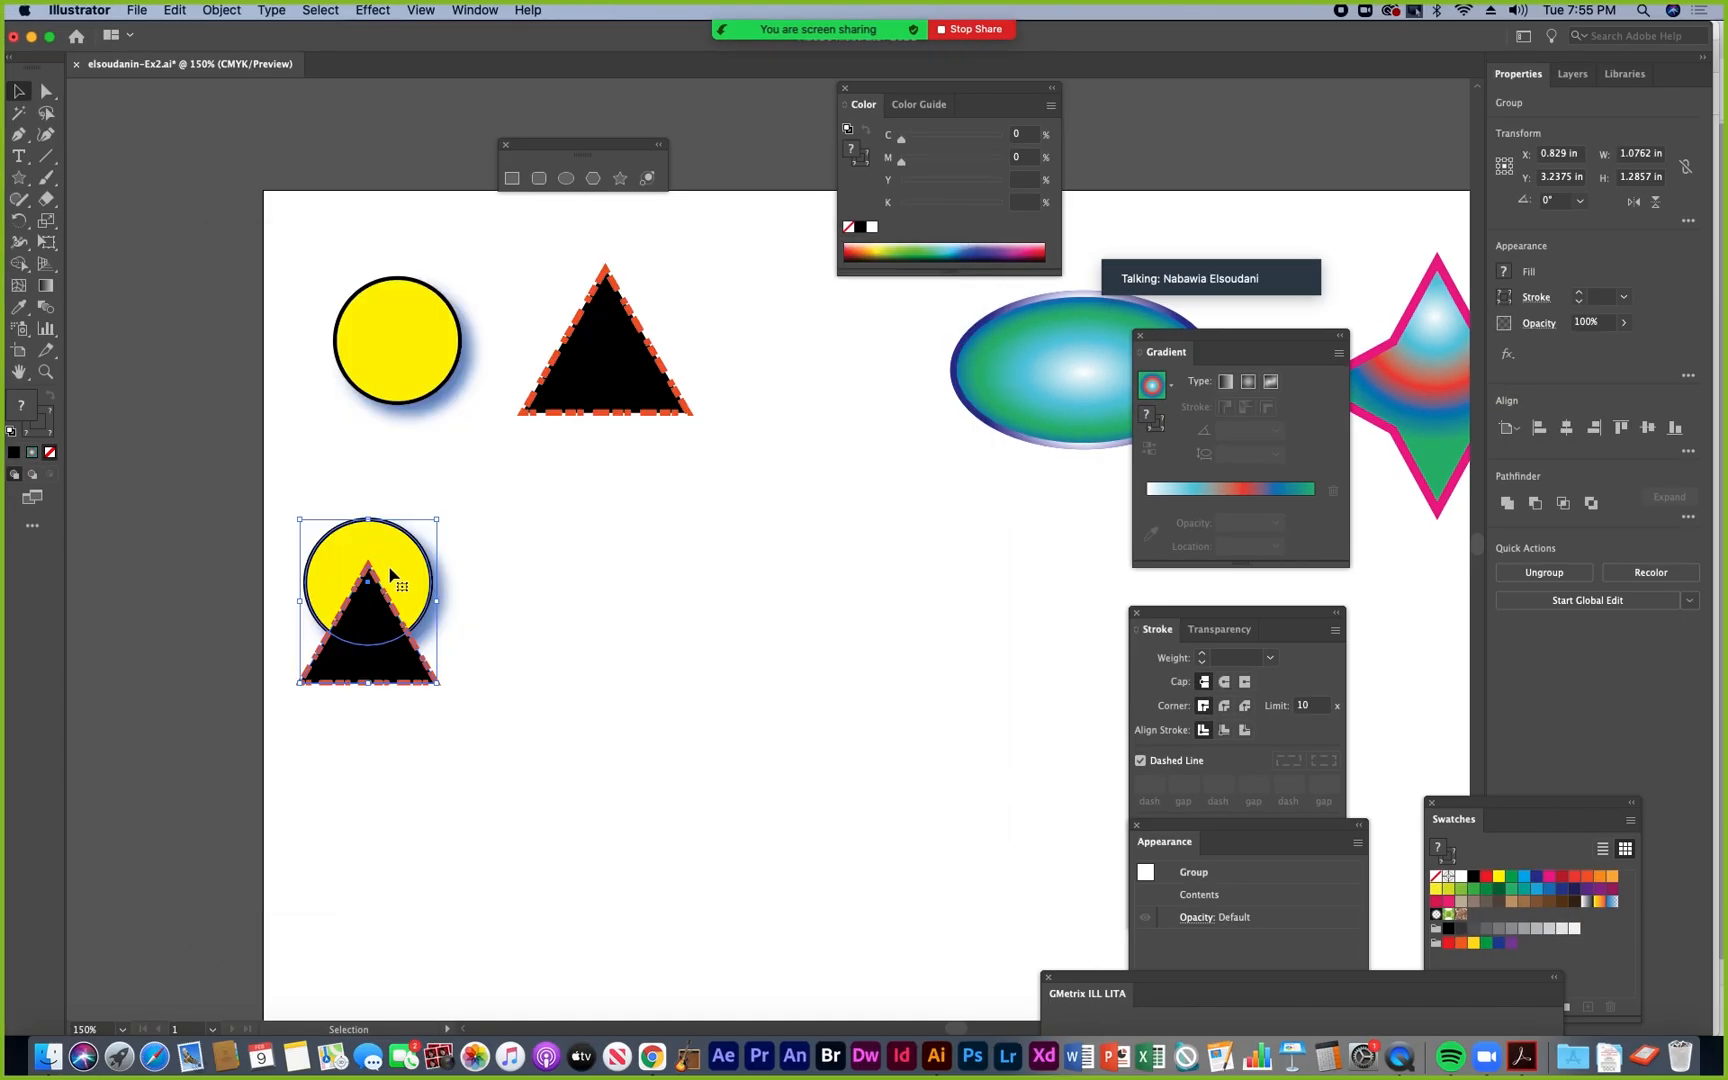
- Duplicate the grouped design beside the original, shrink the copy proportionally to about 0.23 × 0.27 in, and inspect its strokes at 400%
left_click_drag(393, 575, 605, 567)
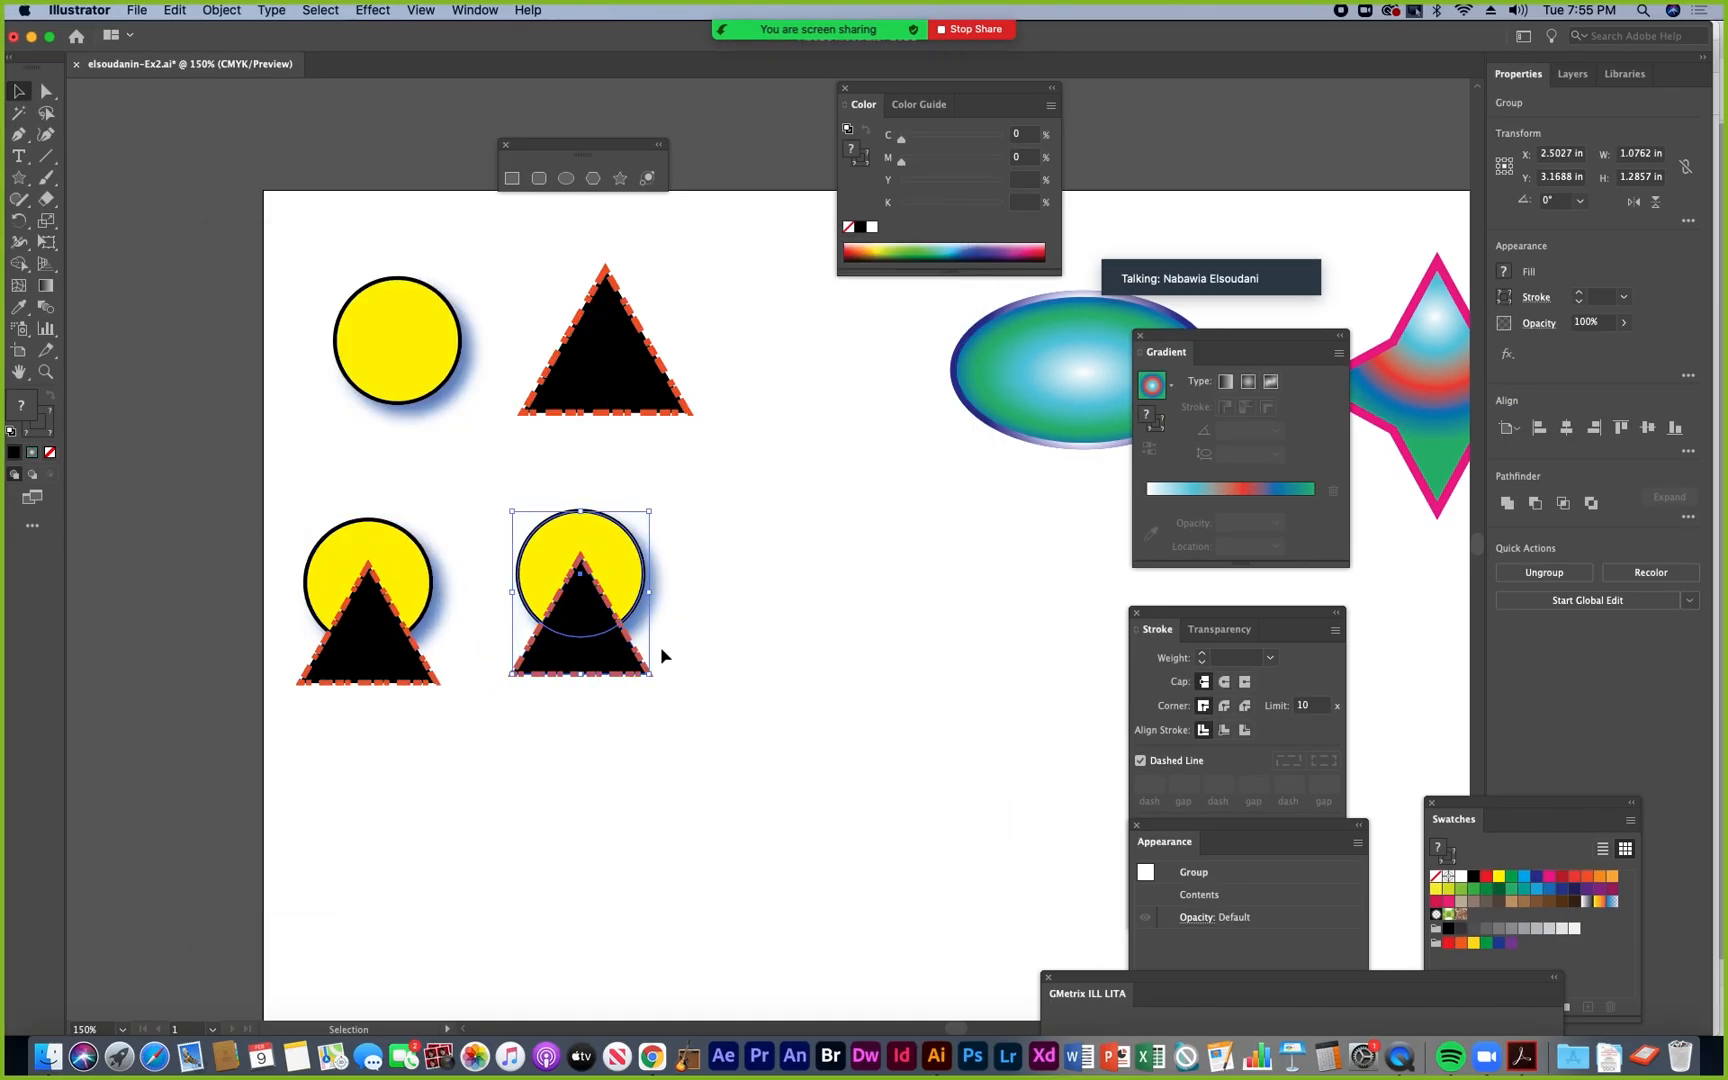
left_click_drag(650, 679, 543, 546)
left_click(45, 371)
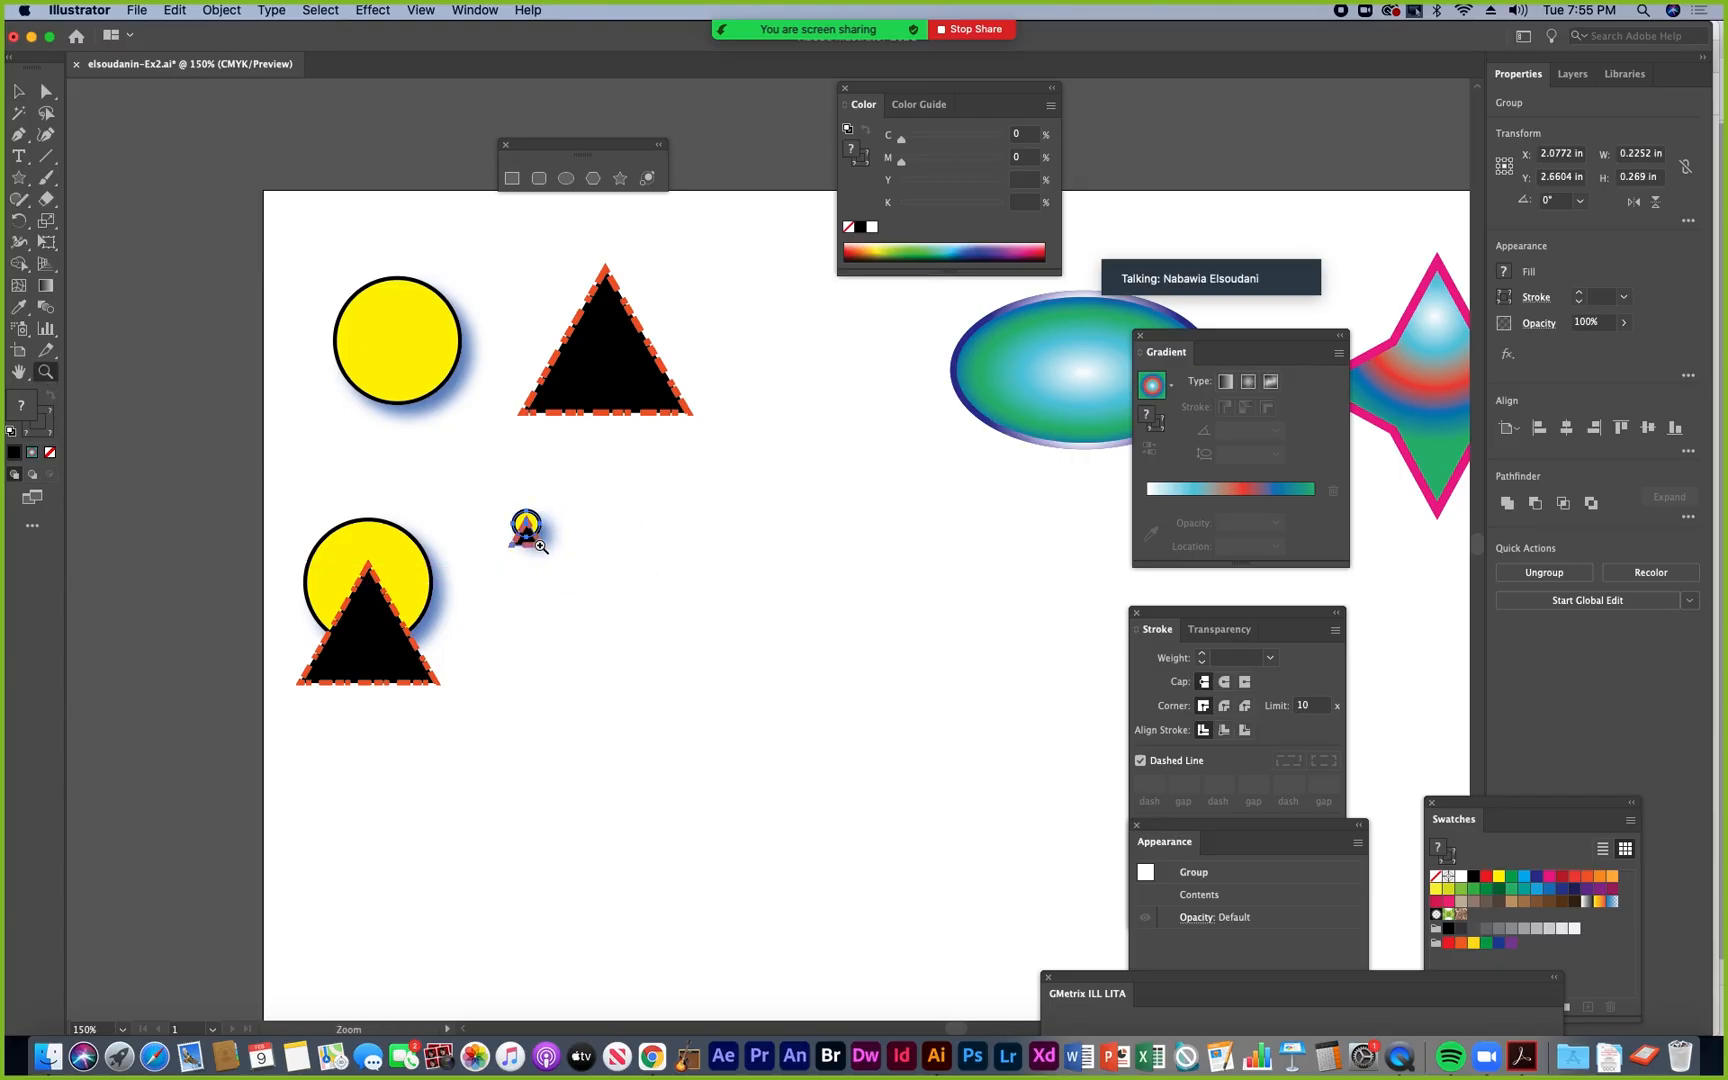
left_click(530, 530)
left_click(791, 606)
left_click(745, 548)
left_click(779, 554)
left_click_drag(742, 598, 513, 649)
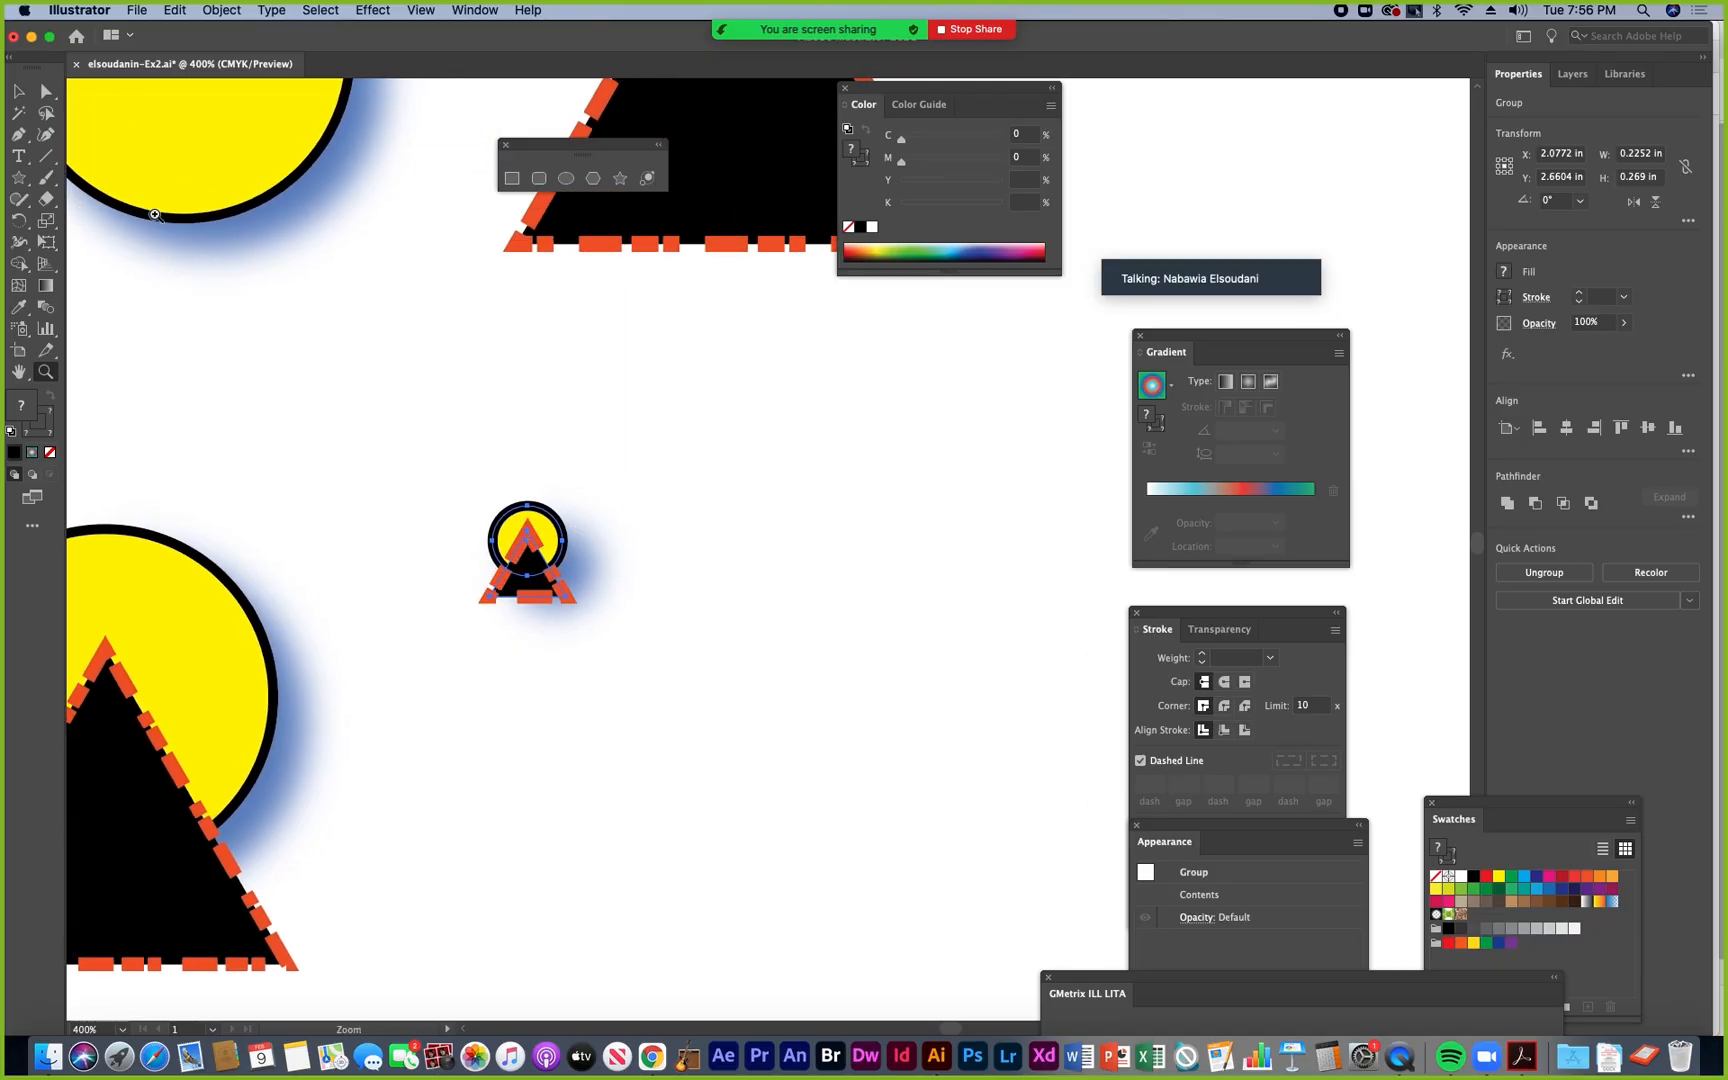
left_click(18, 91)
left_click(243, 363)
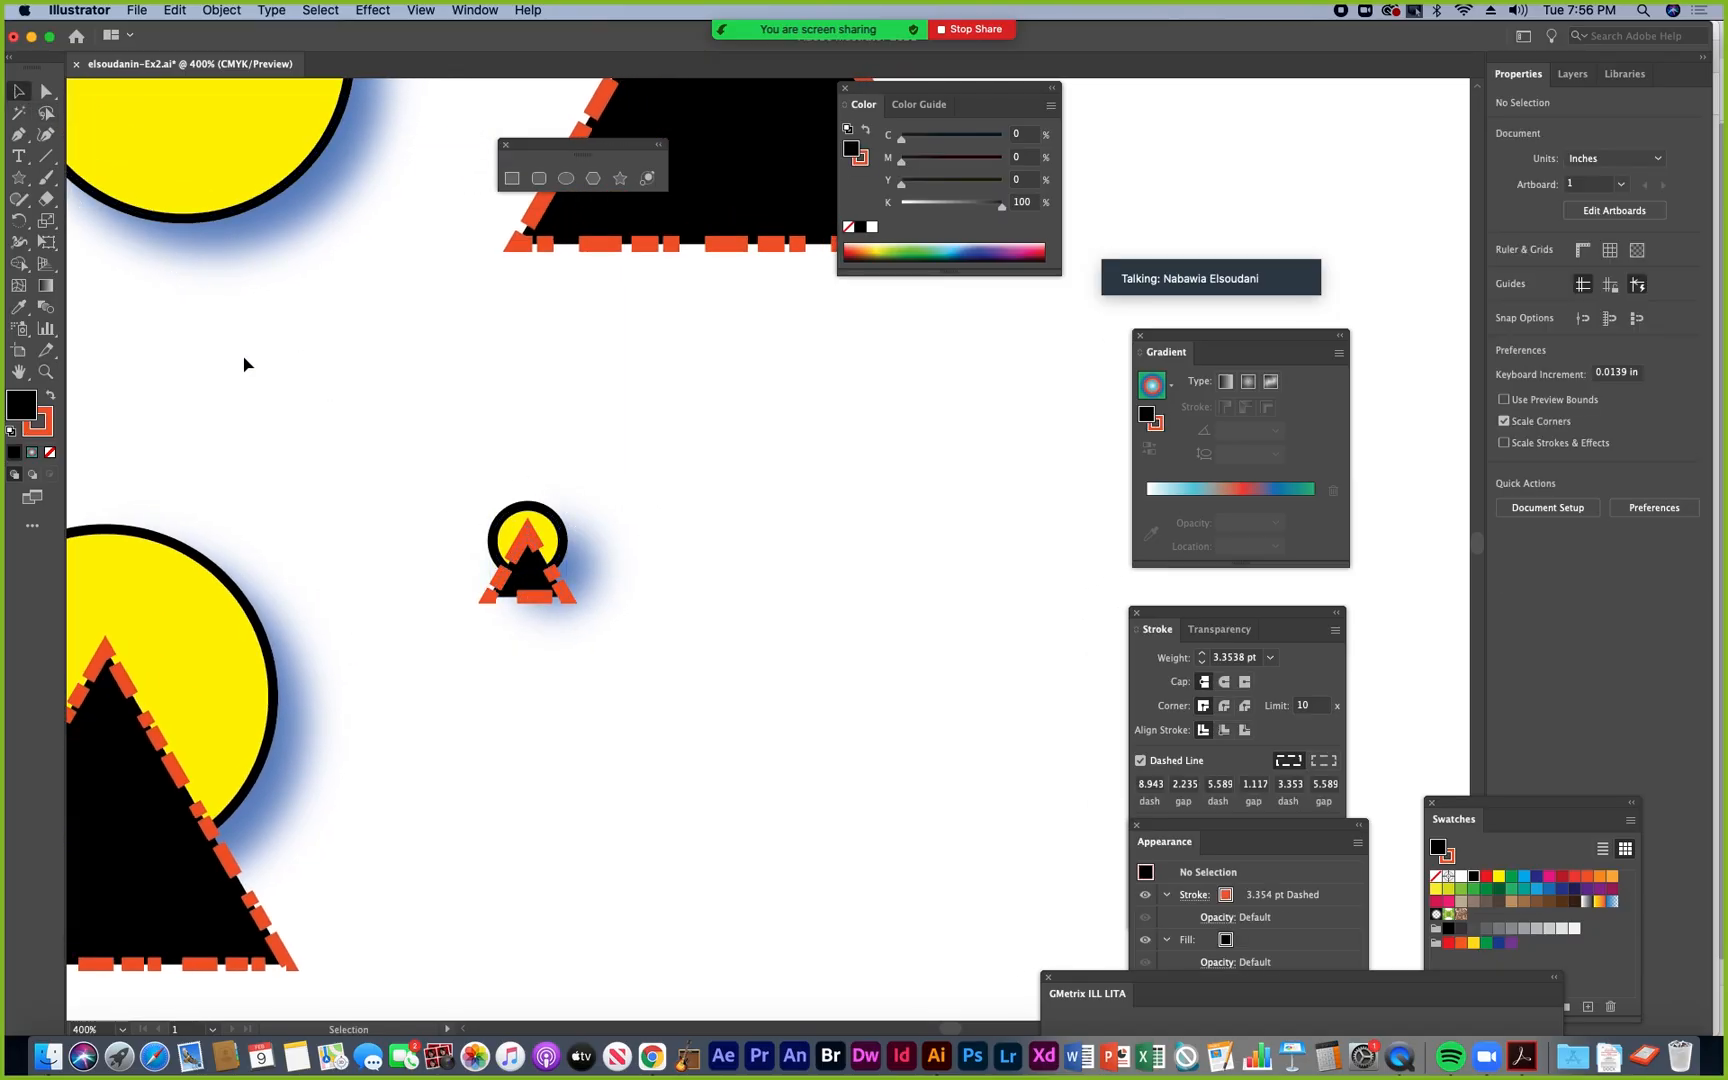
- Turn Scale Strokes & Effects back on in the General preferences
left_click_drag(375, 615, 547, 555)
left_click(359, 606)
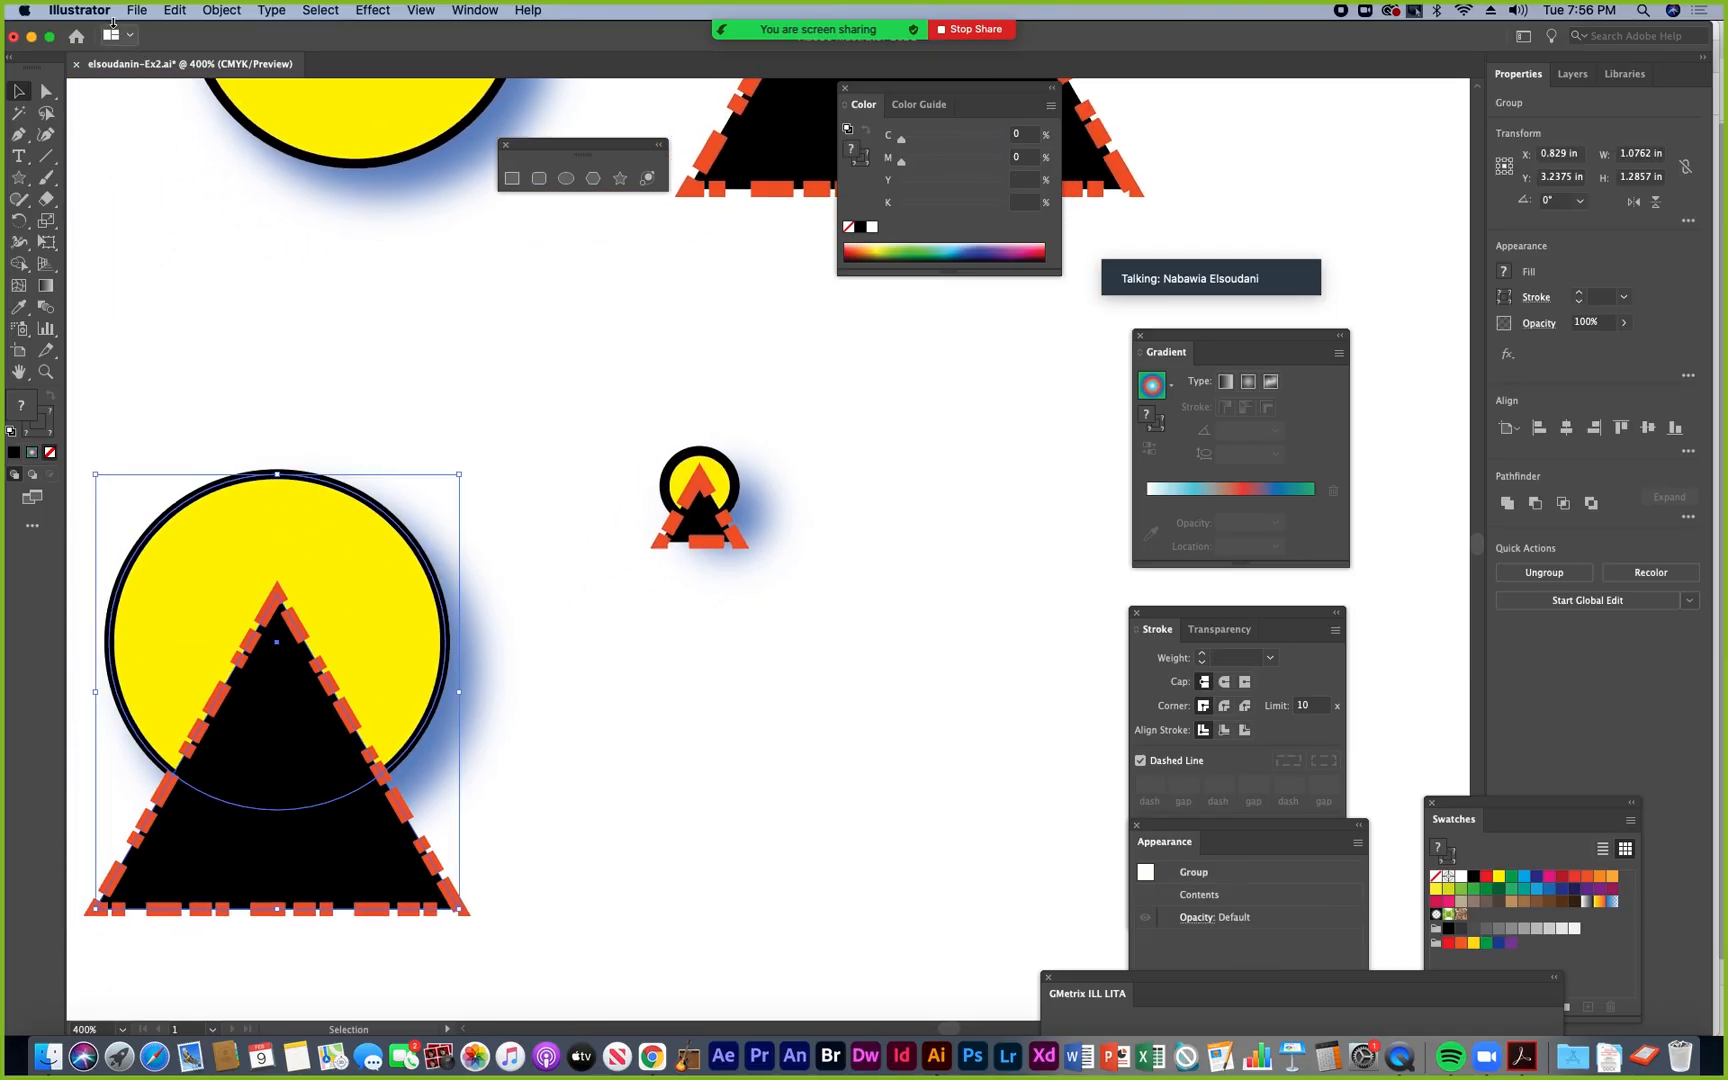
left_click(80, 10)
mouse_move(120, 60)
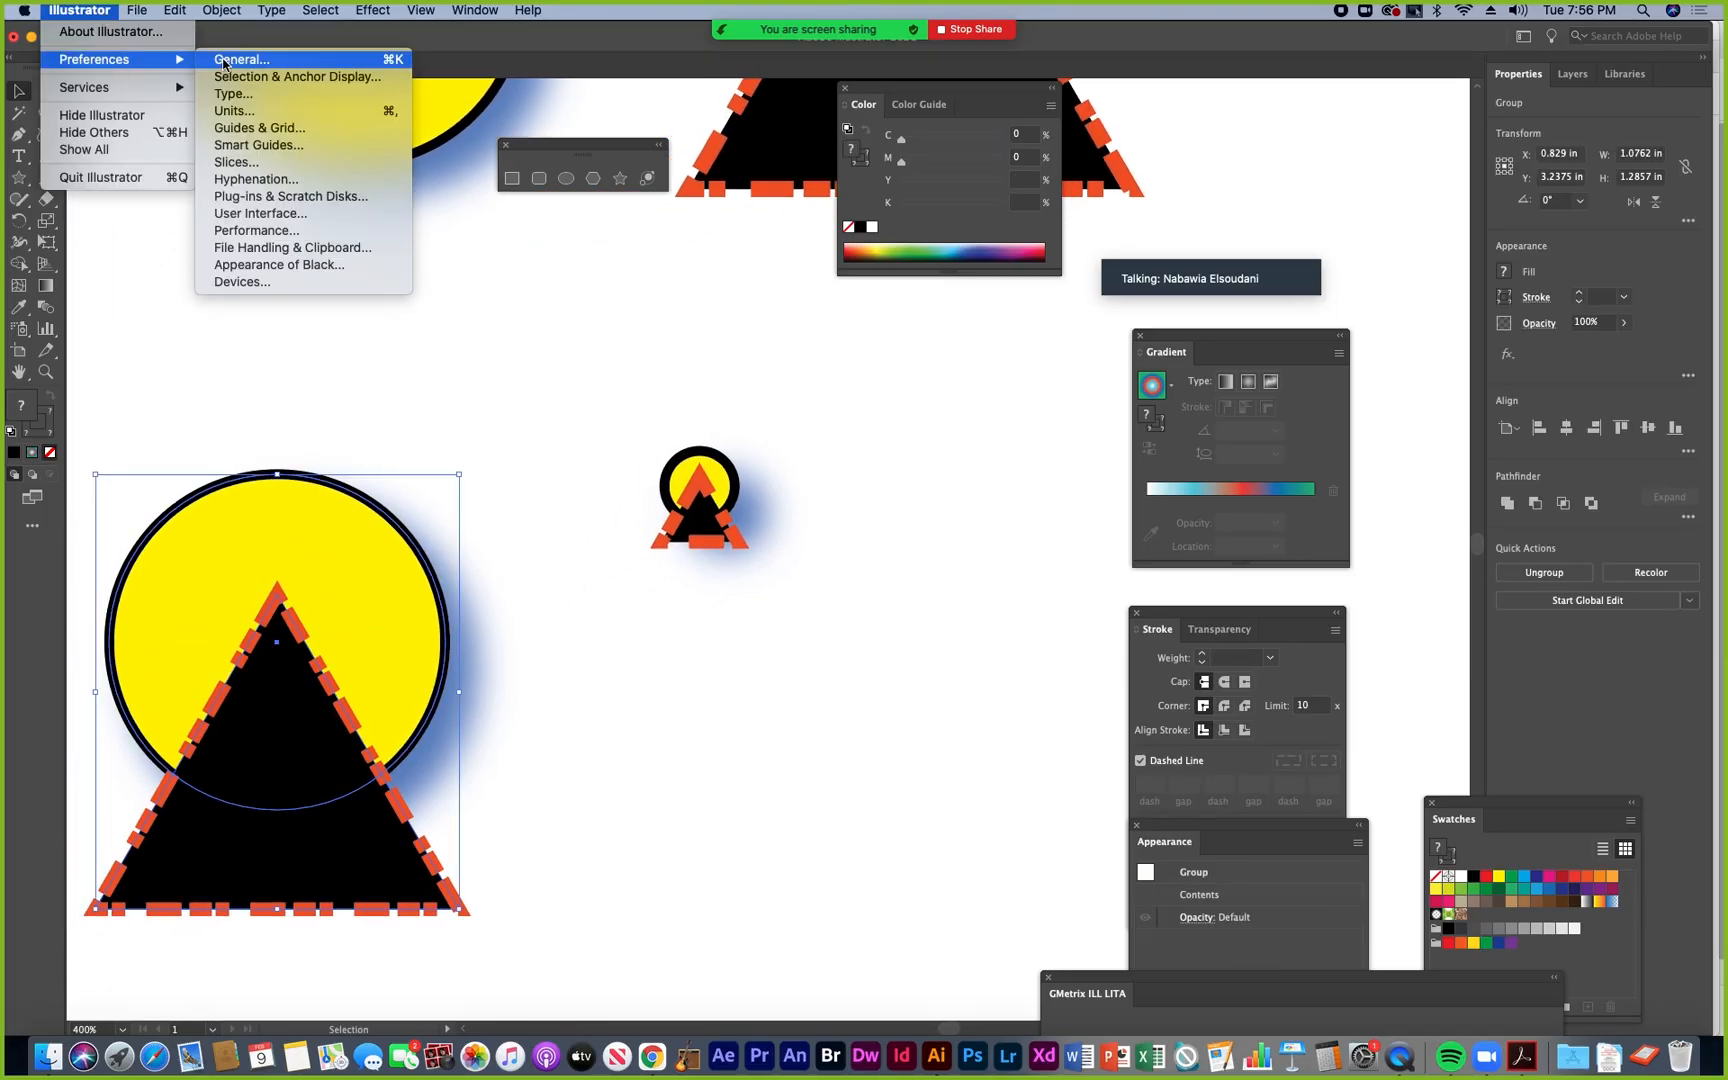
left_click(240, 62)
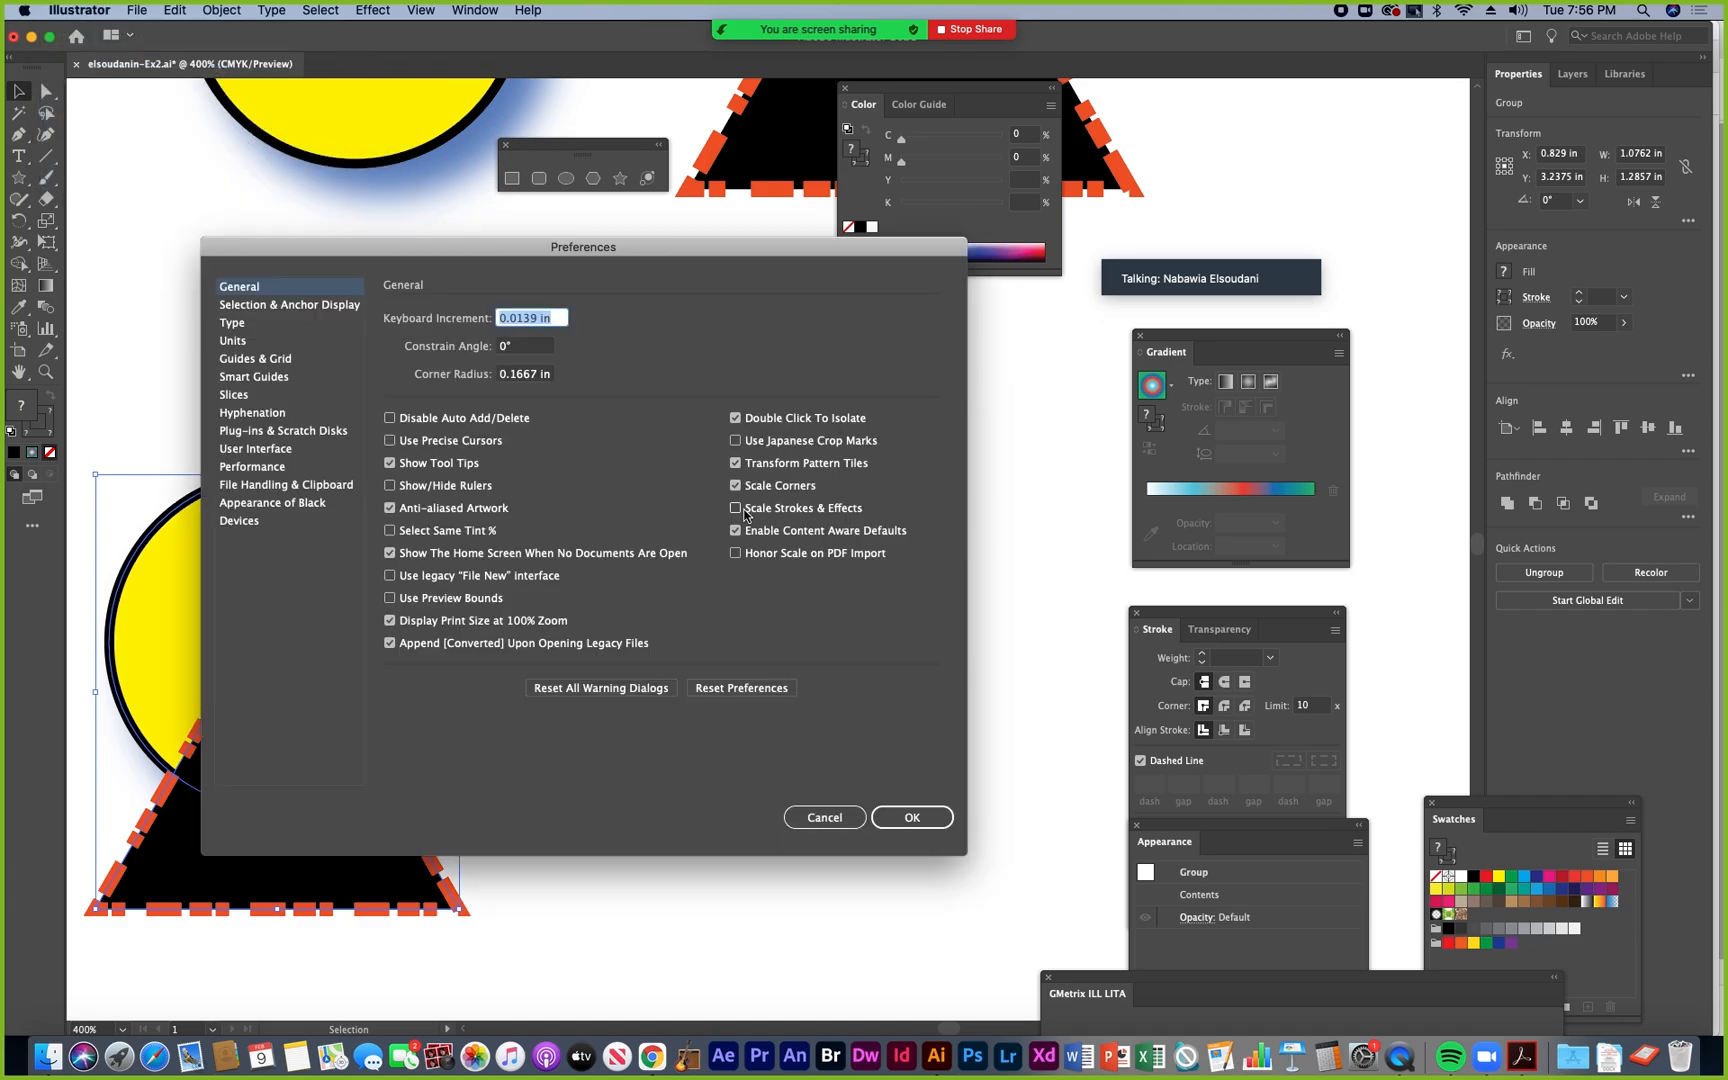
left_click(920, 820)
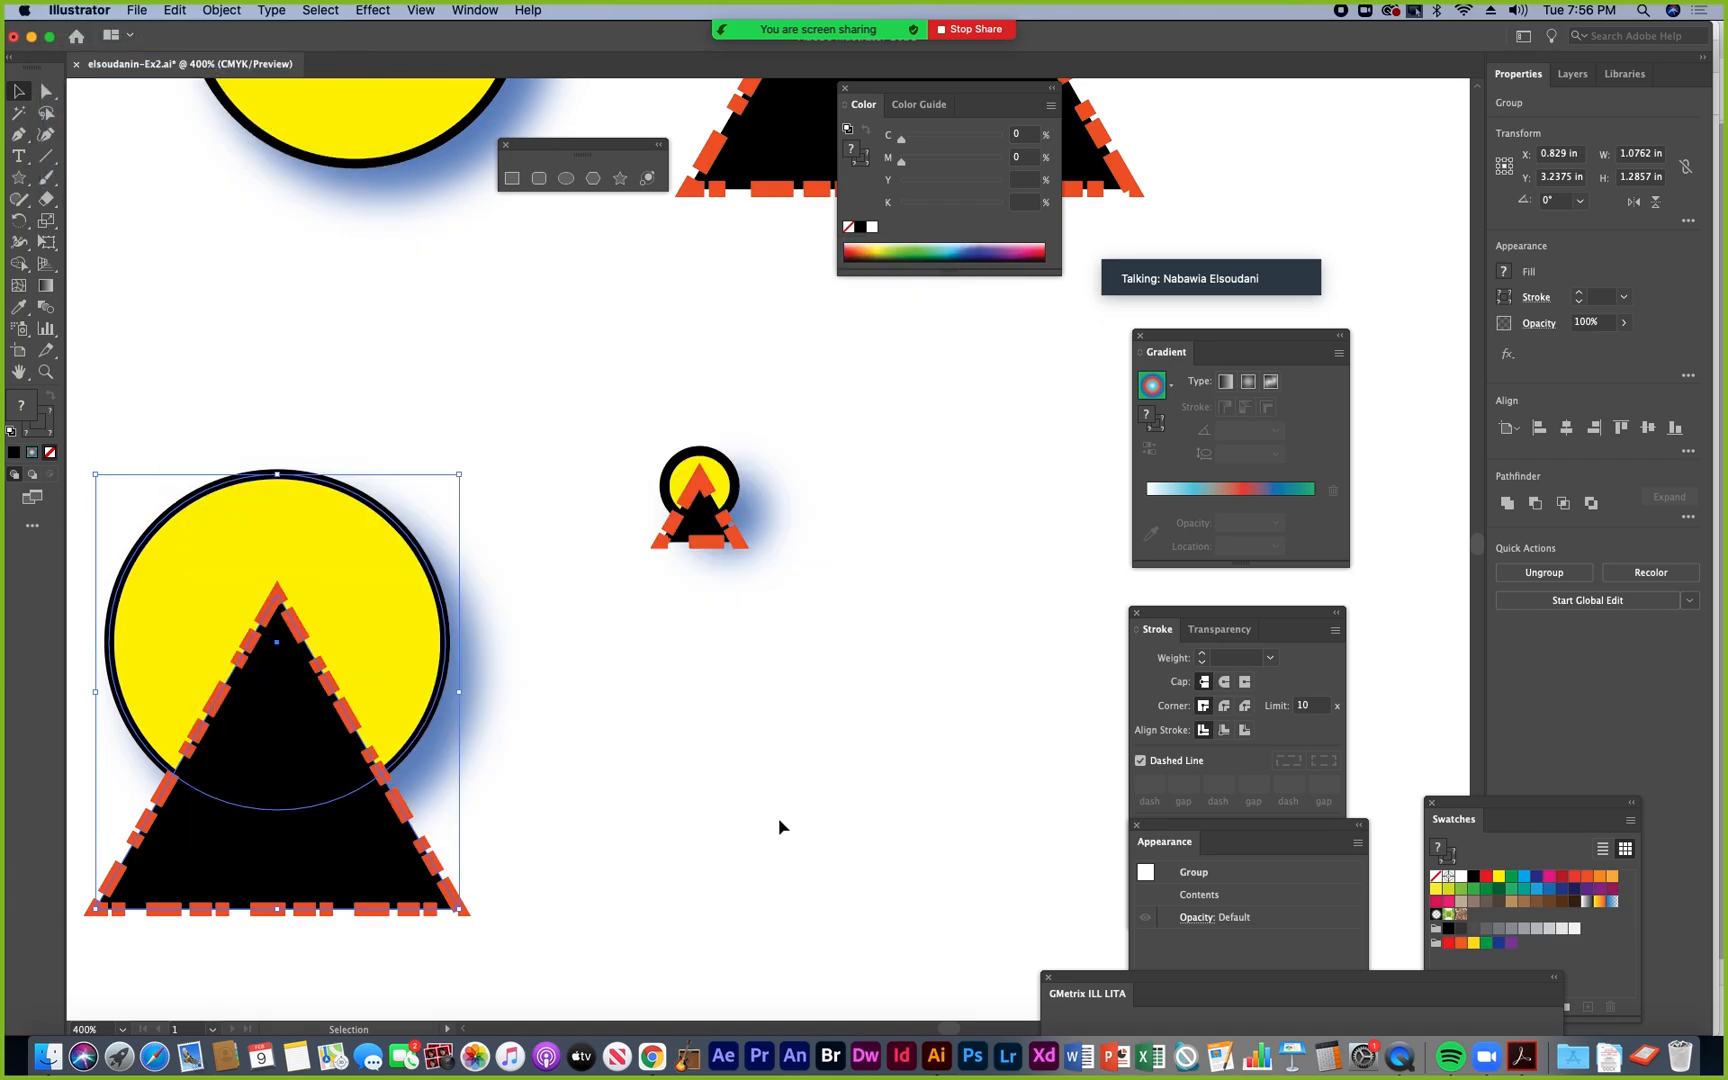
- Duplicate the large grouped design to the far side of the small copy and shrink it proportionally to about 0.21 × 0.26 in
left_click_drag(334, 745, 909, 733)
left_click_drag(738, 729, 300, 763)
left_click_drag(482, 687, 680, 604)
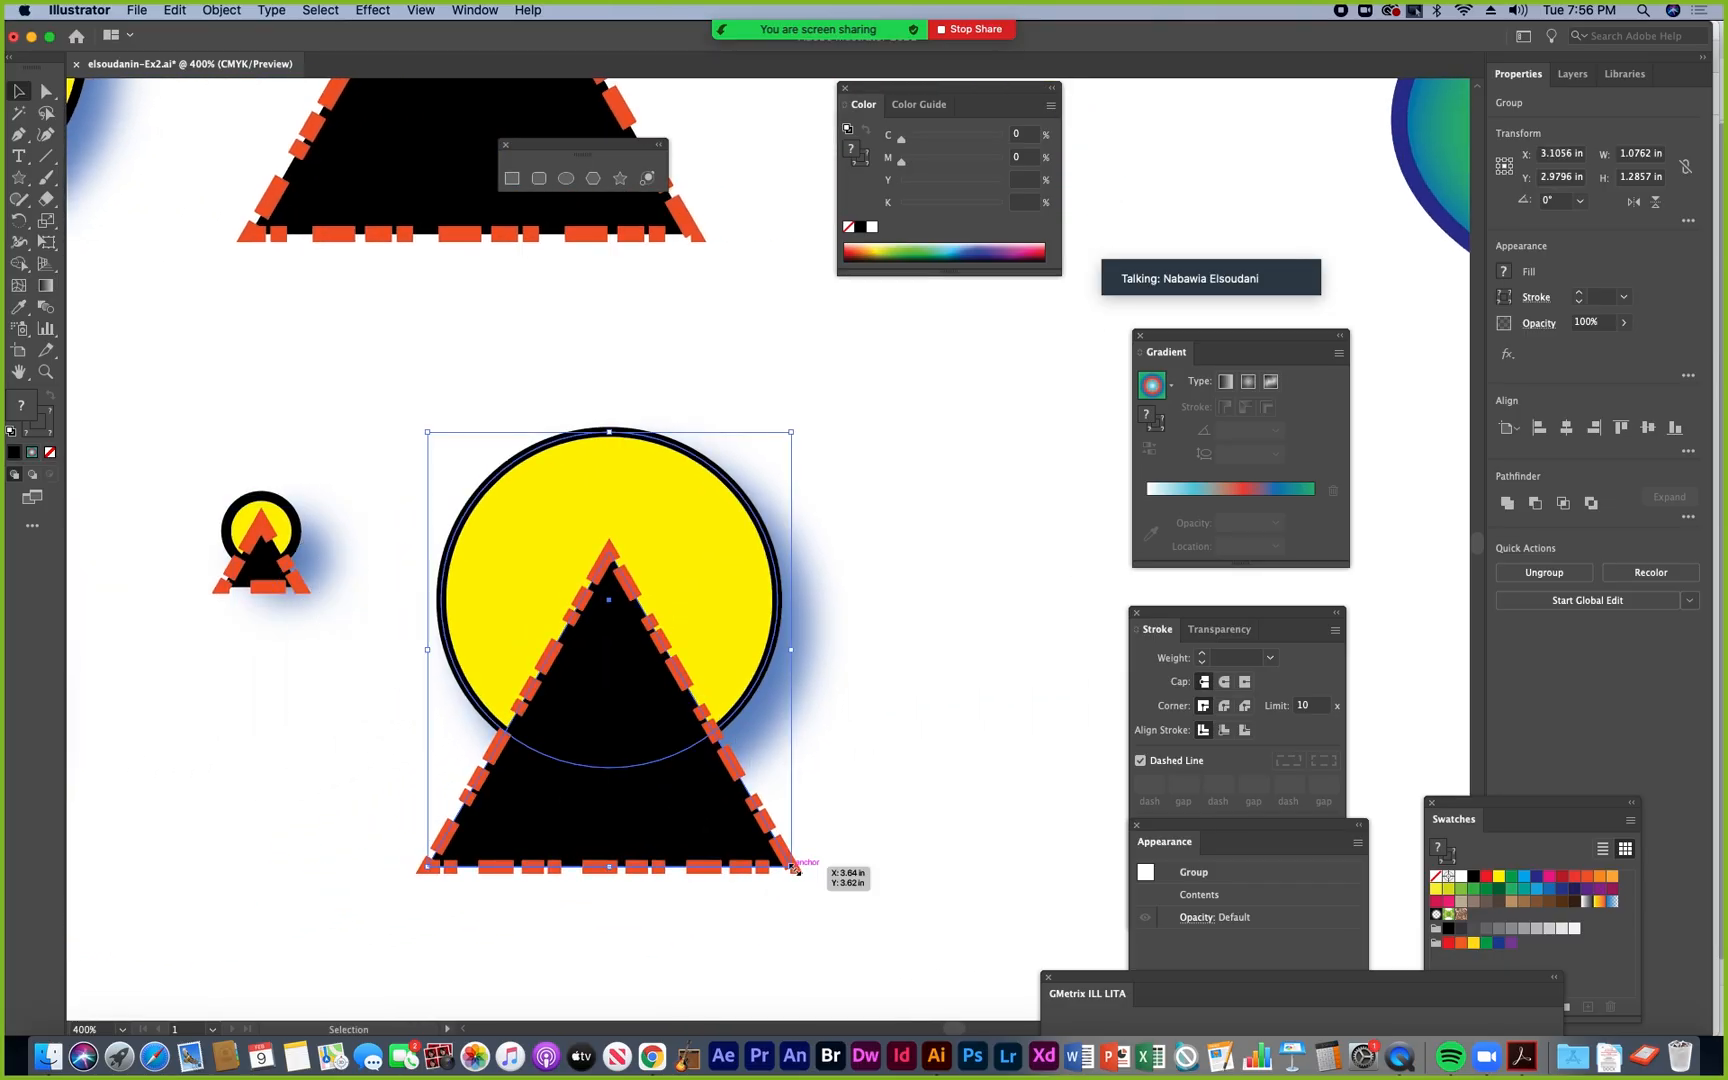
key("shift")
left_click_drag(794, 868, 498, 602)
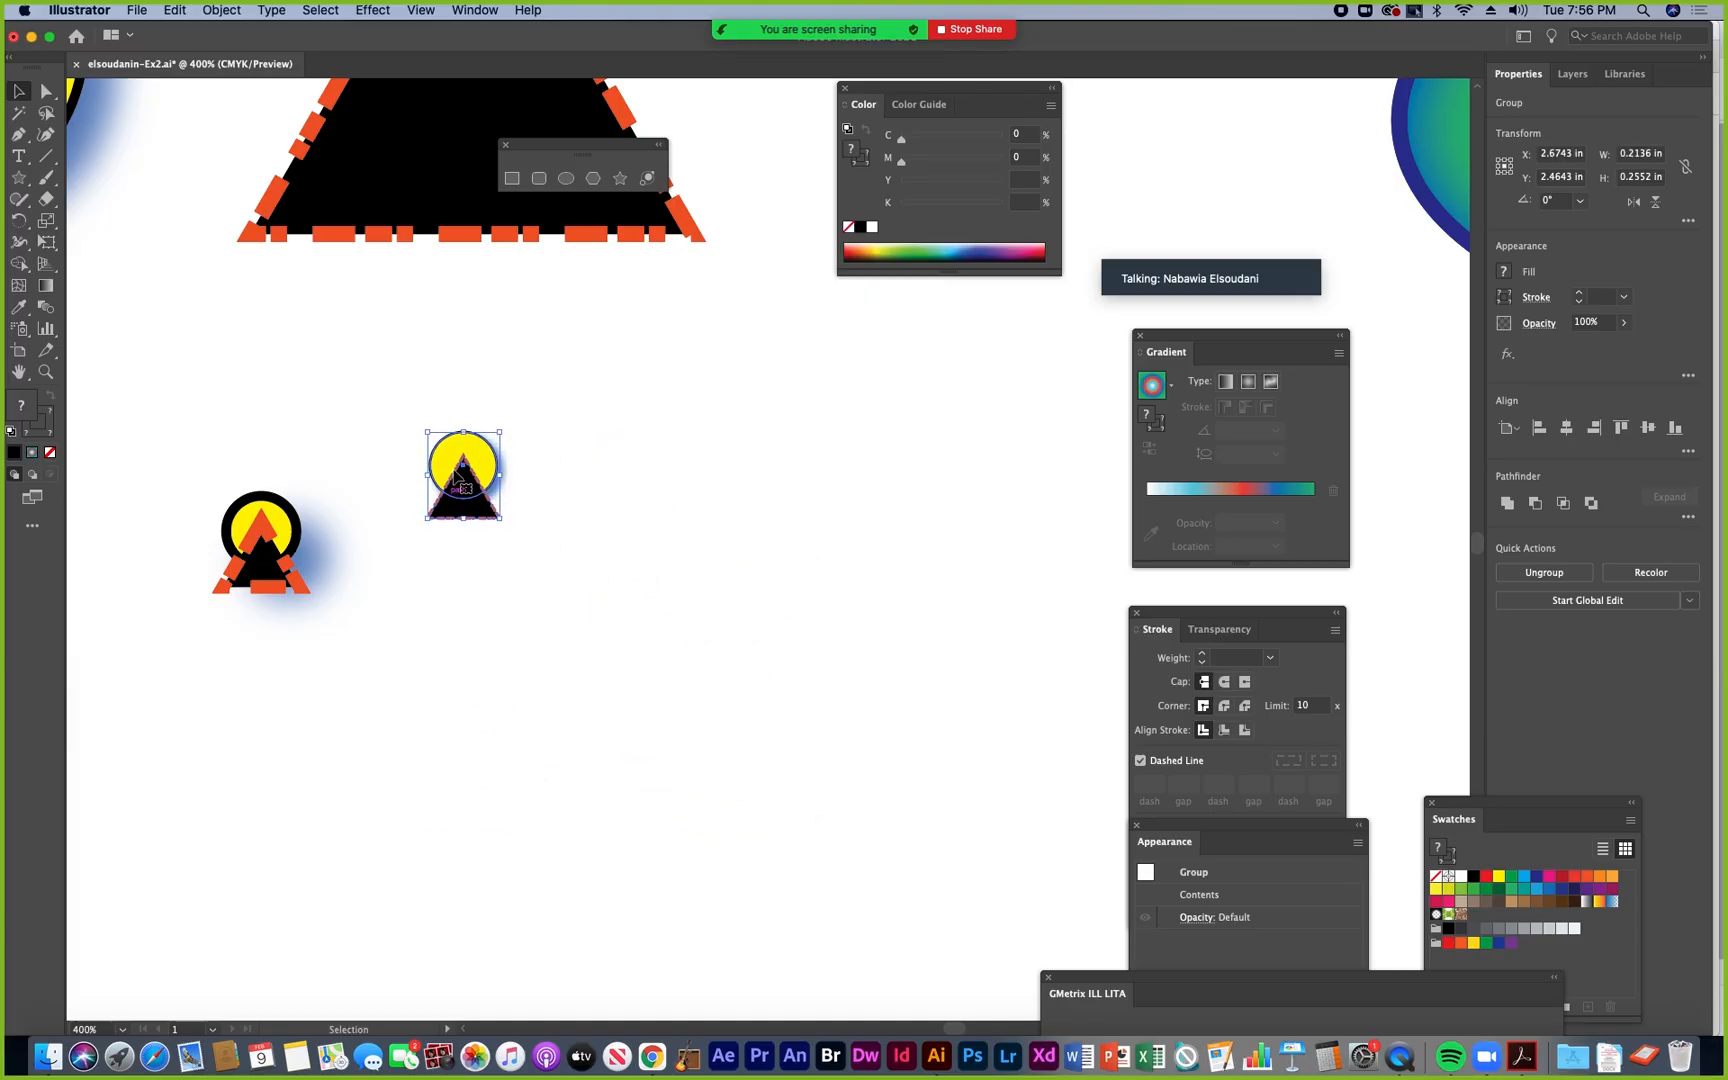
- Place the new small copy level with the first one, resize it to about 0.23 × 0.27 in, and compare both at 800%
left_click_drag(452, 485, 457, 588)
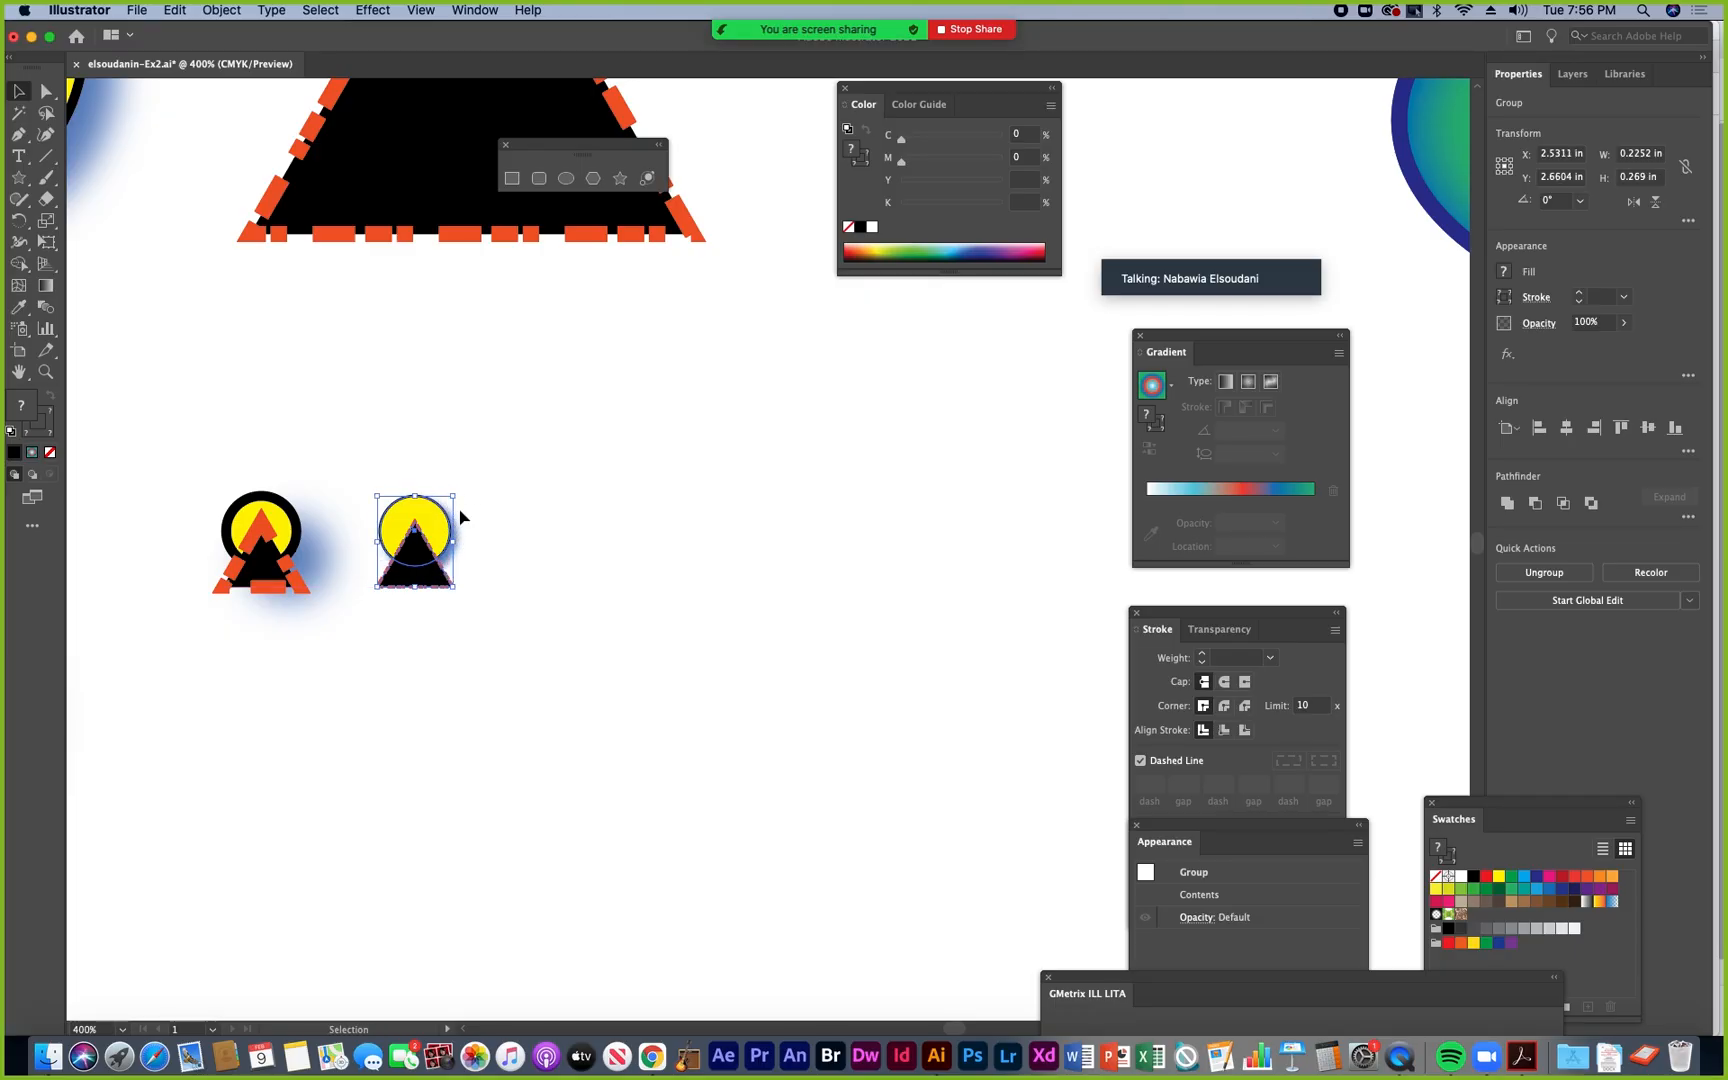
left_click(486, 605)
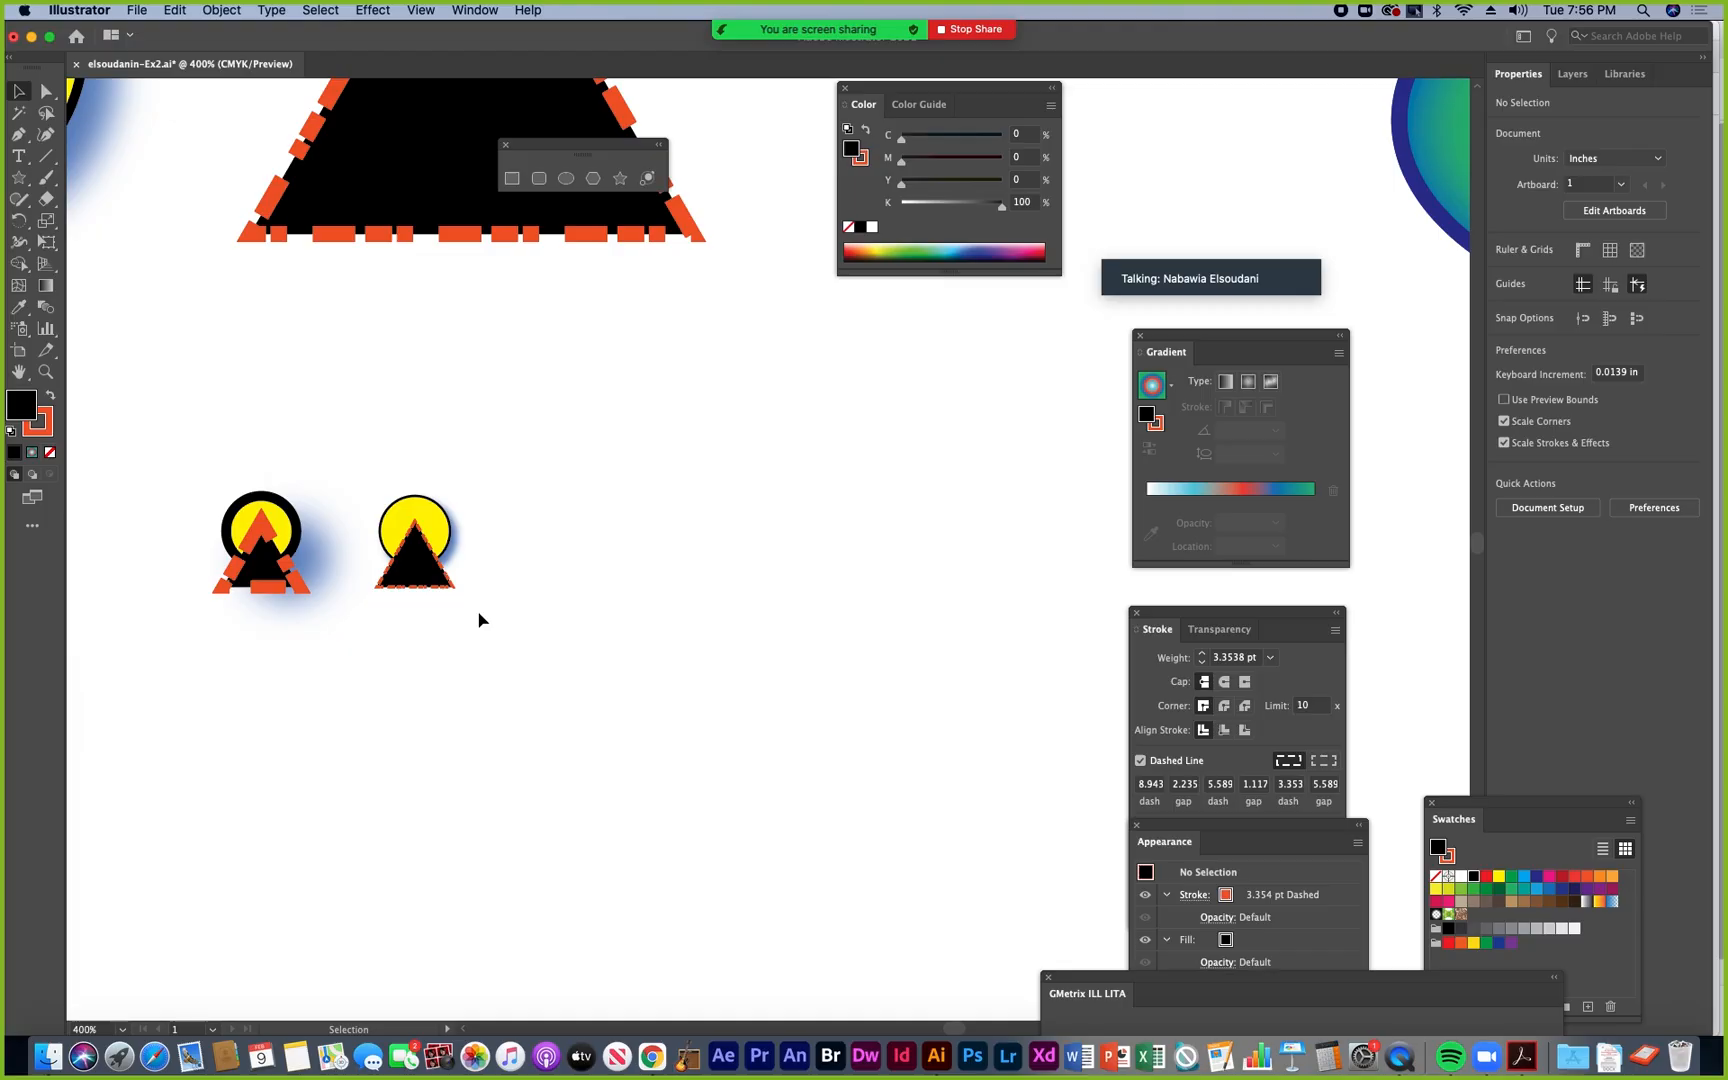
key("super+plus")
left_click_drag(436, 622, 946, 637)
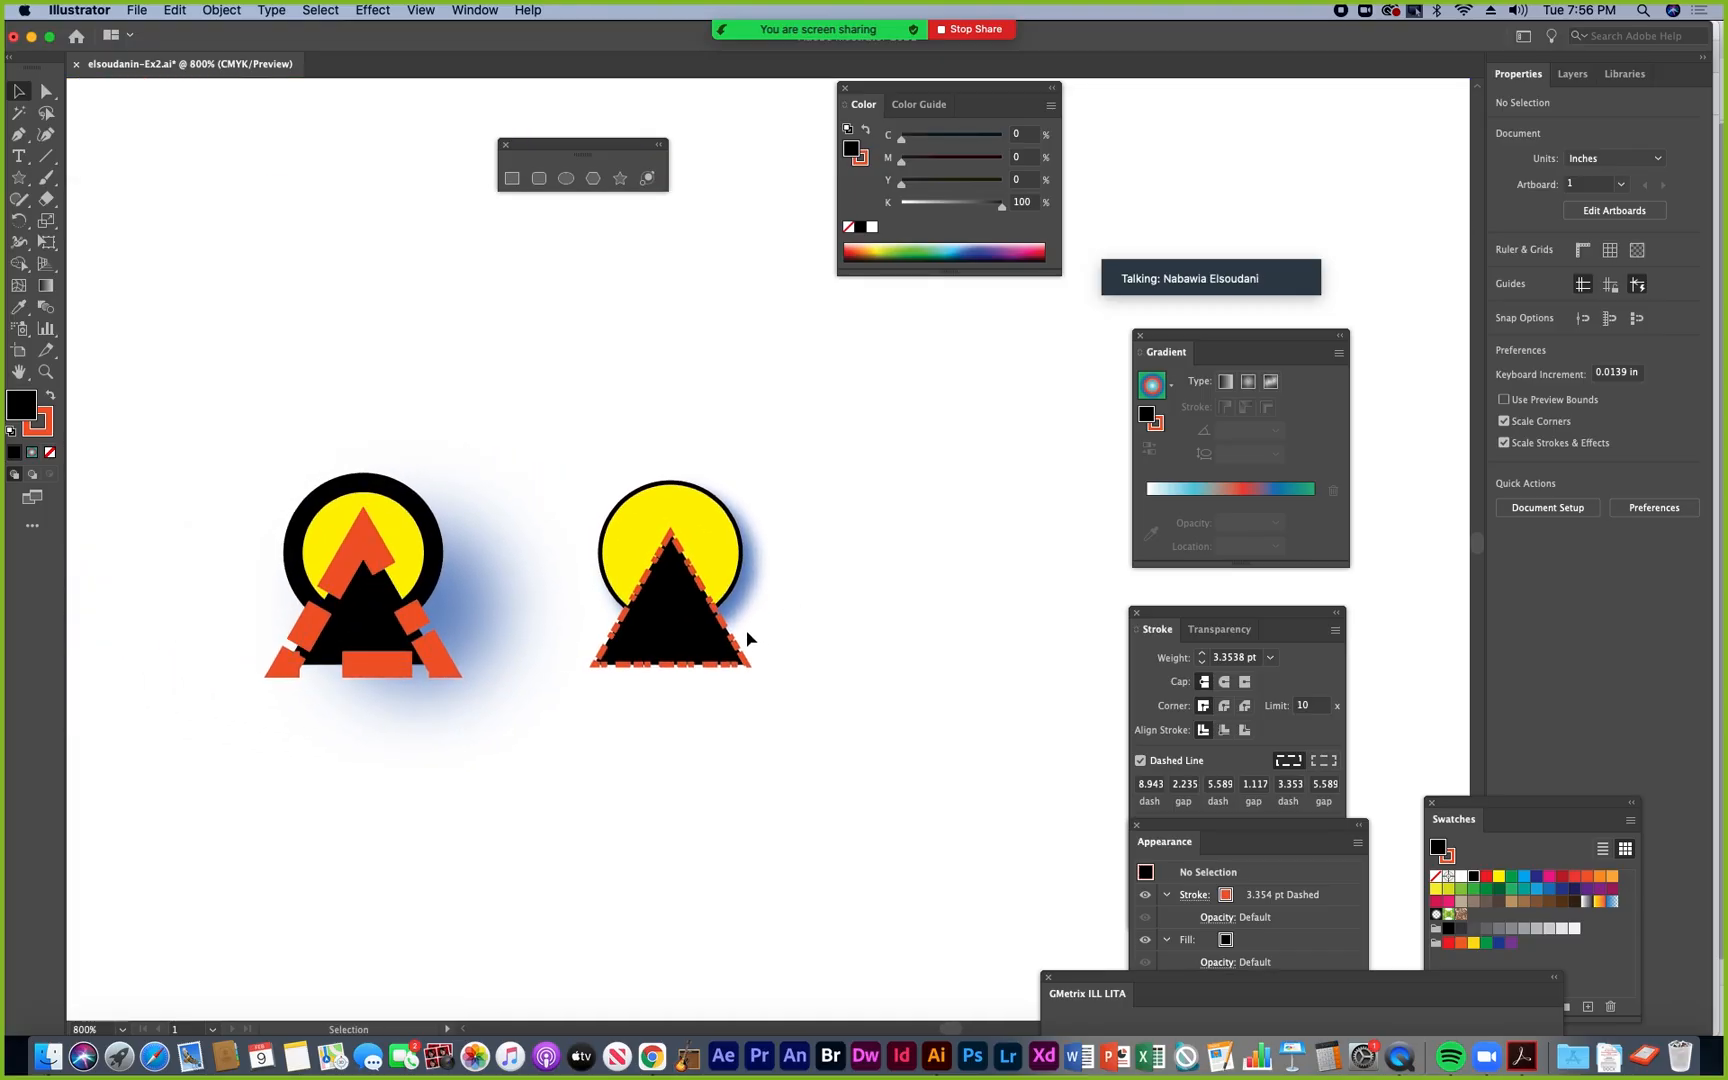